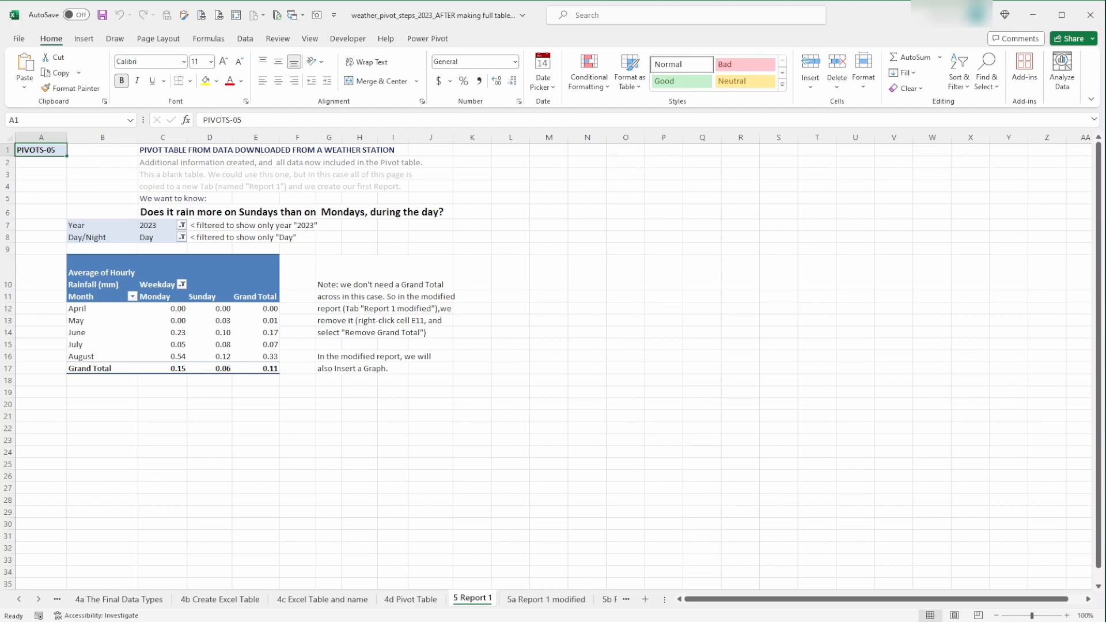
Remove the Grand Total column from the Monday and Sunday rainfall pivot table
right_click(266, 302)
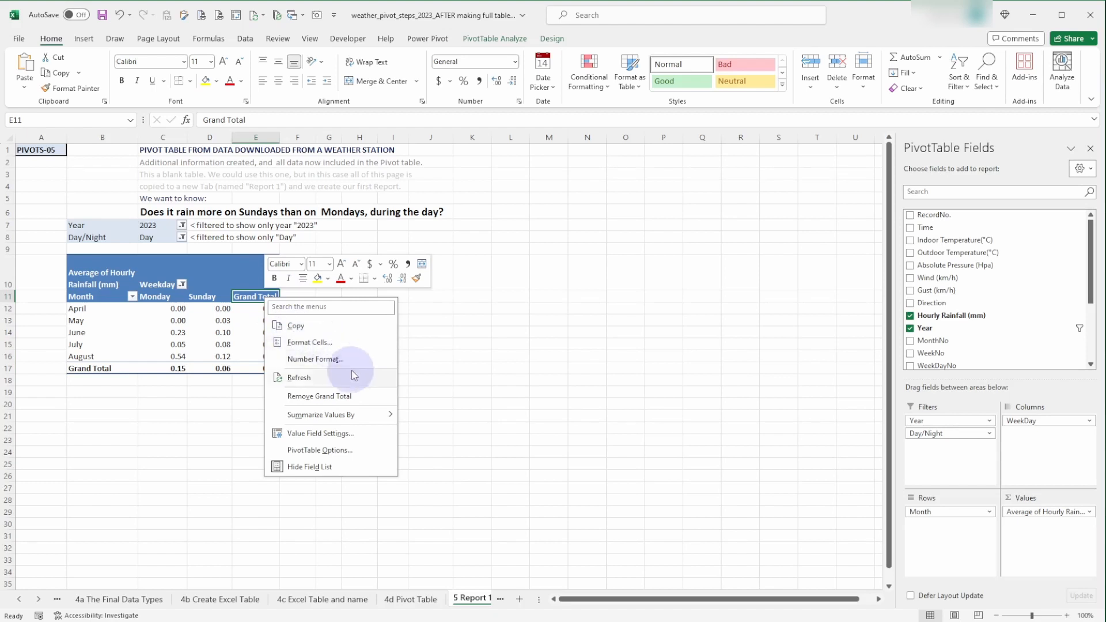
click(360, 399)
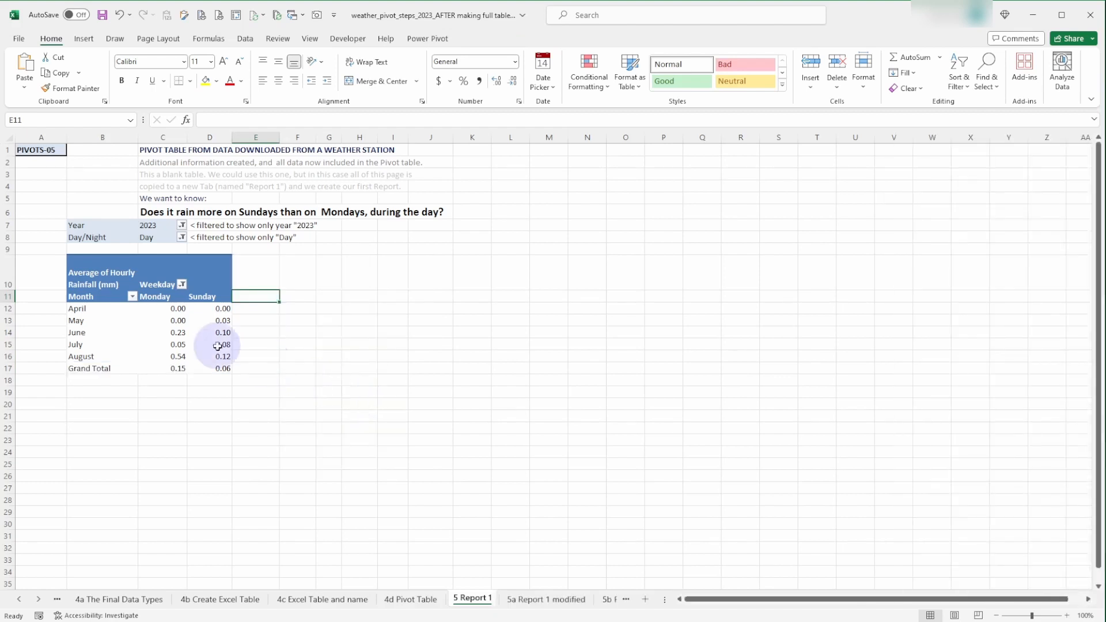
Insert a Clustered Column PivotChart from the rainfall pivot table, place it beside the table and enlarge it
click(186, 332)
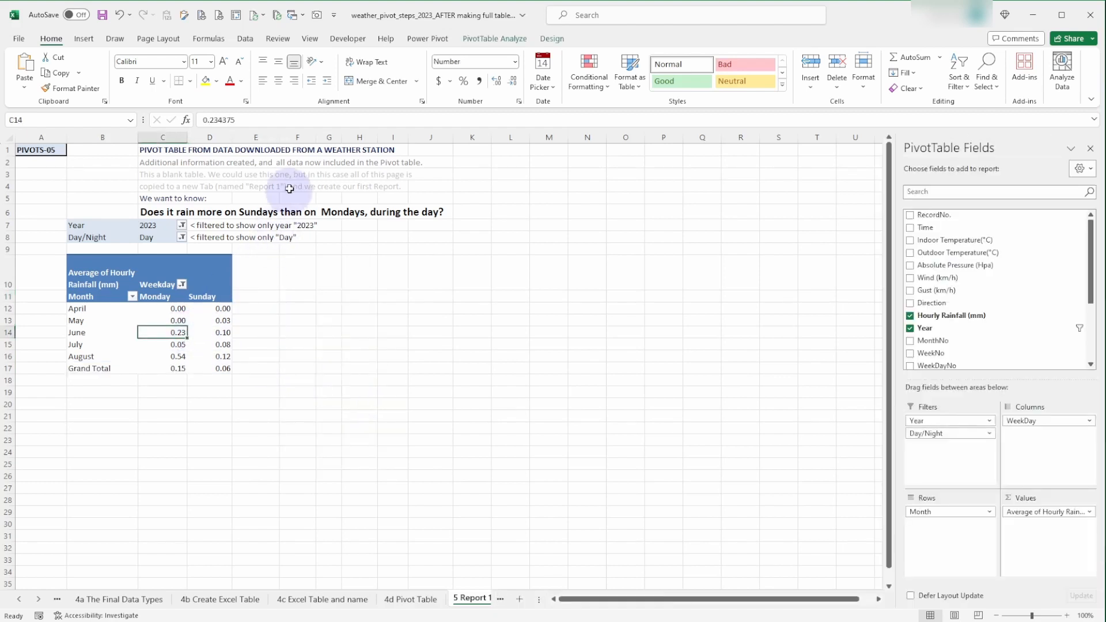
click(84, 39)
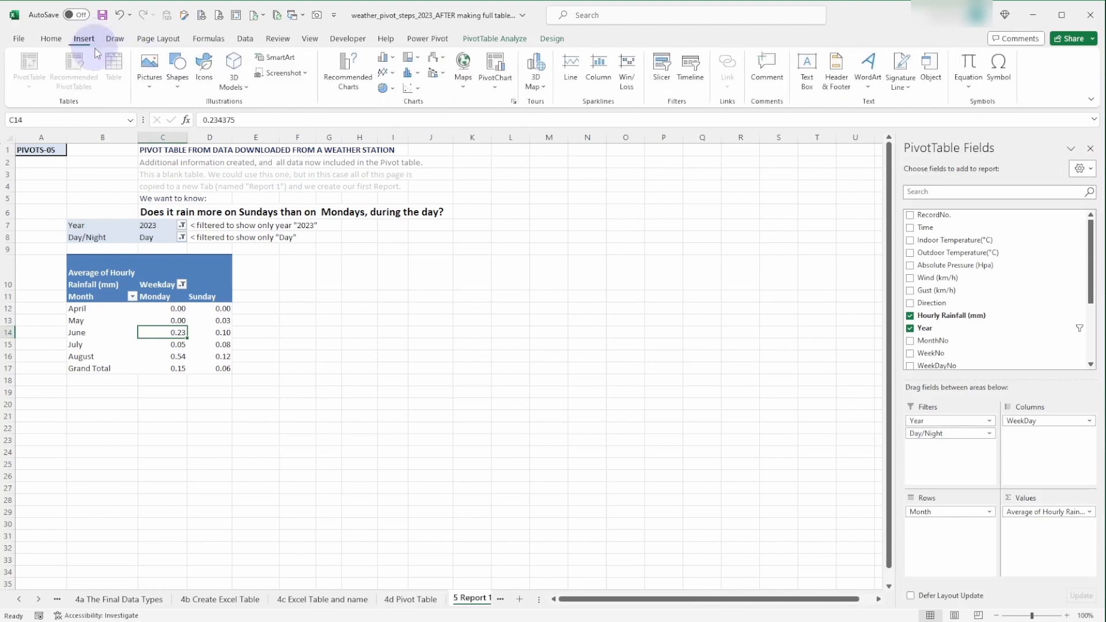
click(513, 100)
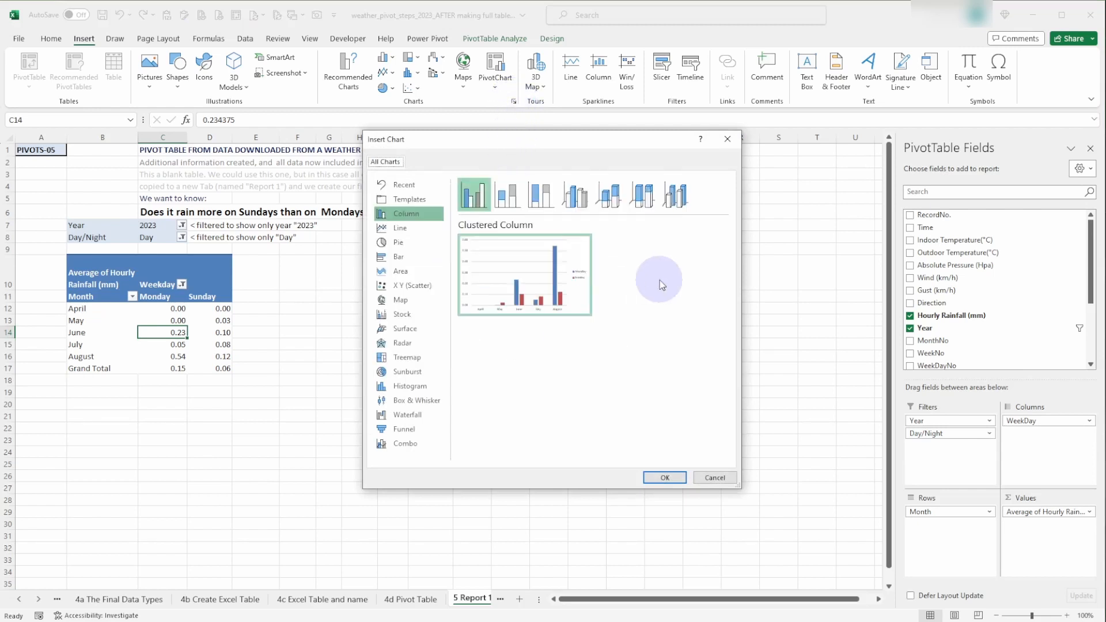
click(665, 477)
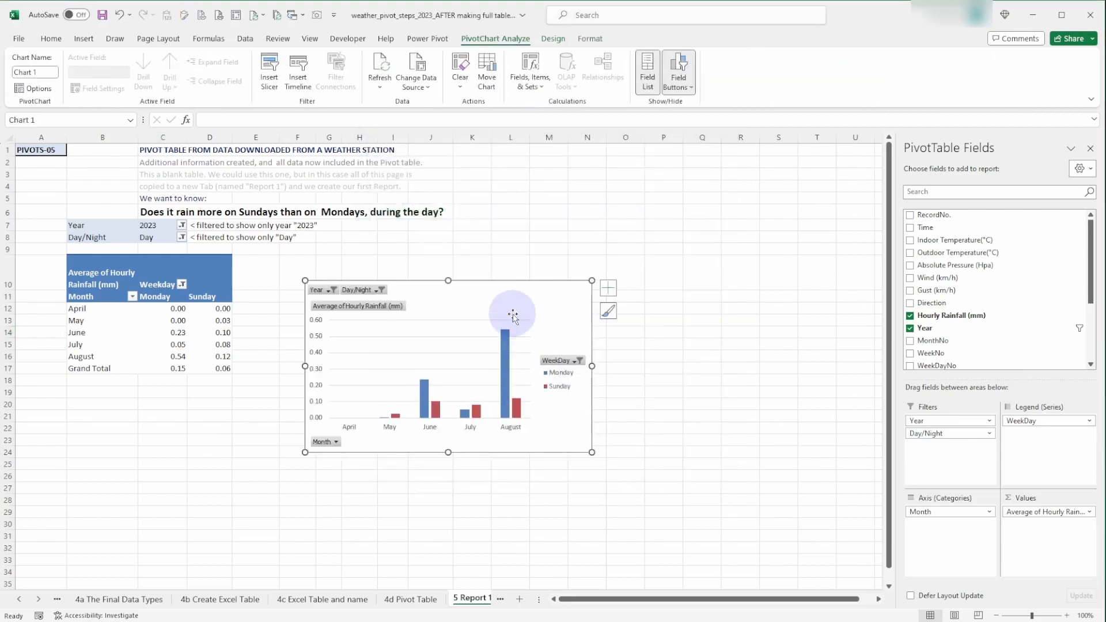
drag(497, 291, 459, 262)
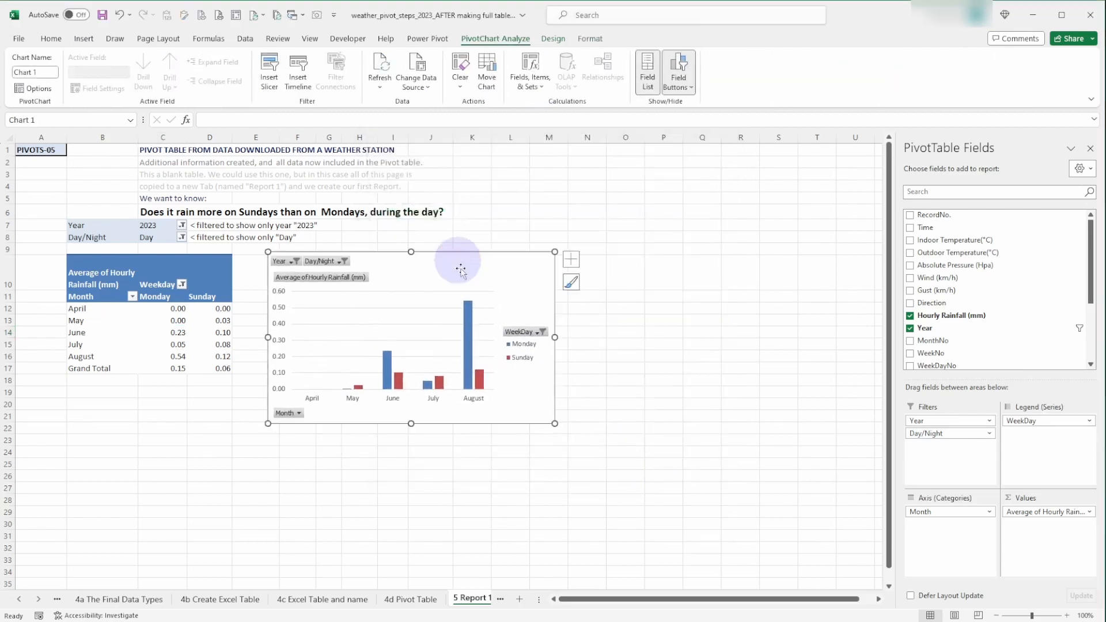
drag(555, 424, 621, 483)
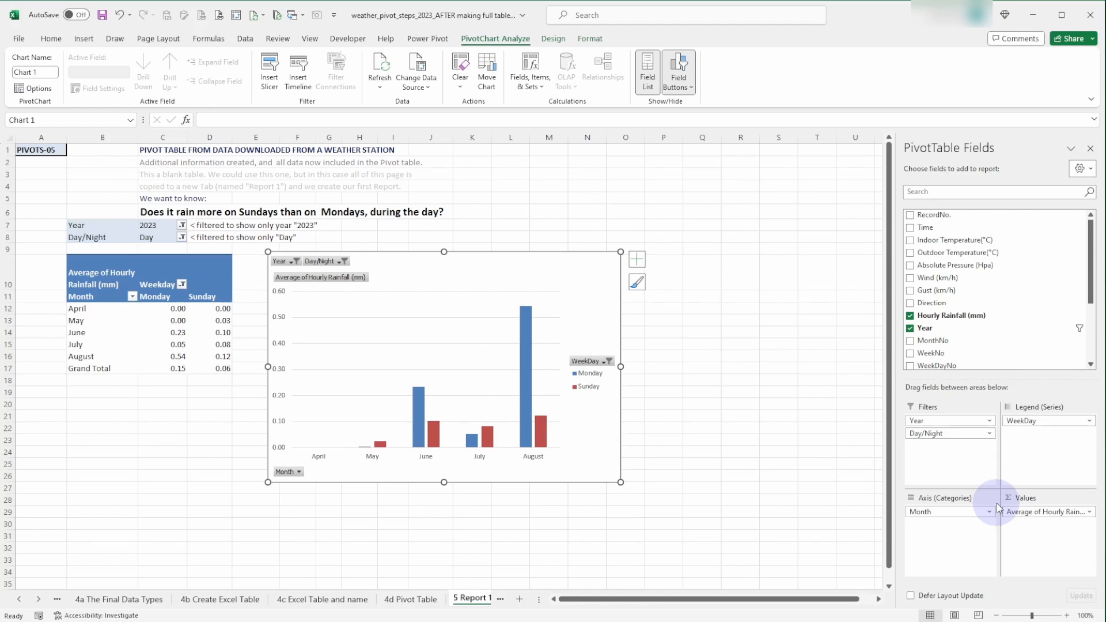
Add Saturday to the pivot table's Weekday filter and shift the chart clear of the widened table
click(182, 284)
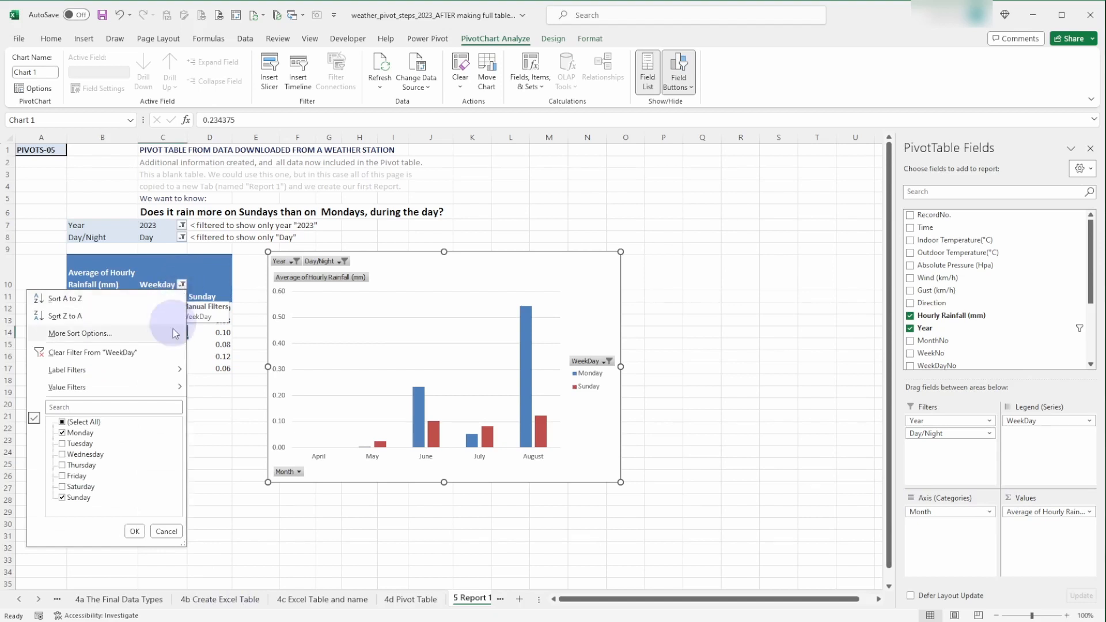
click(63, 487)
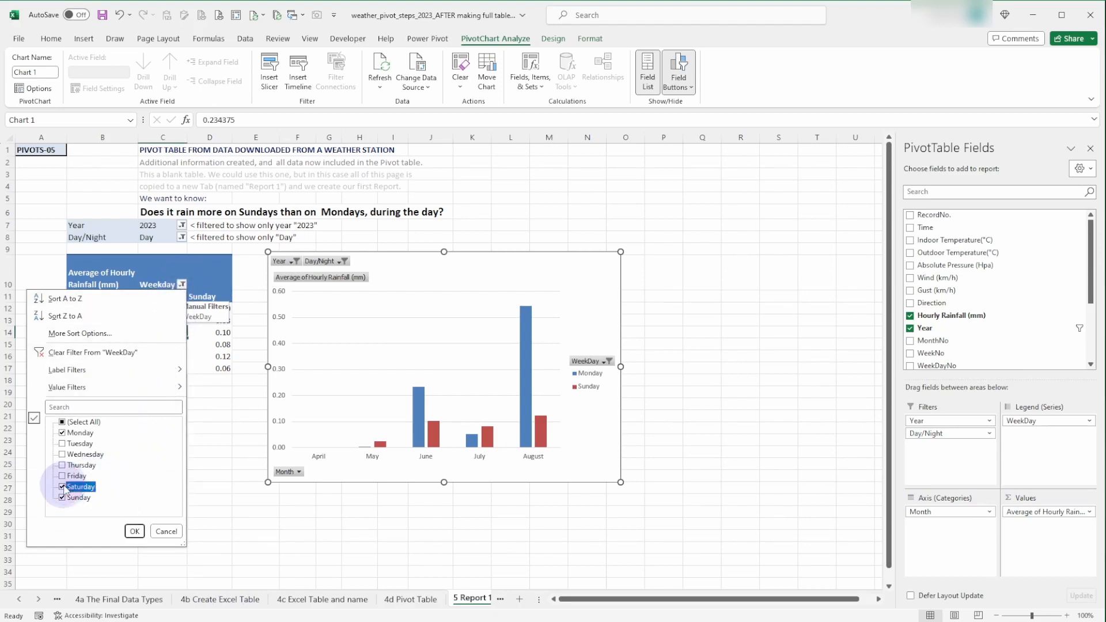
click(135, 531)
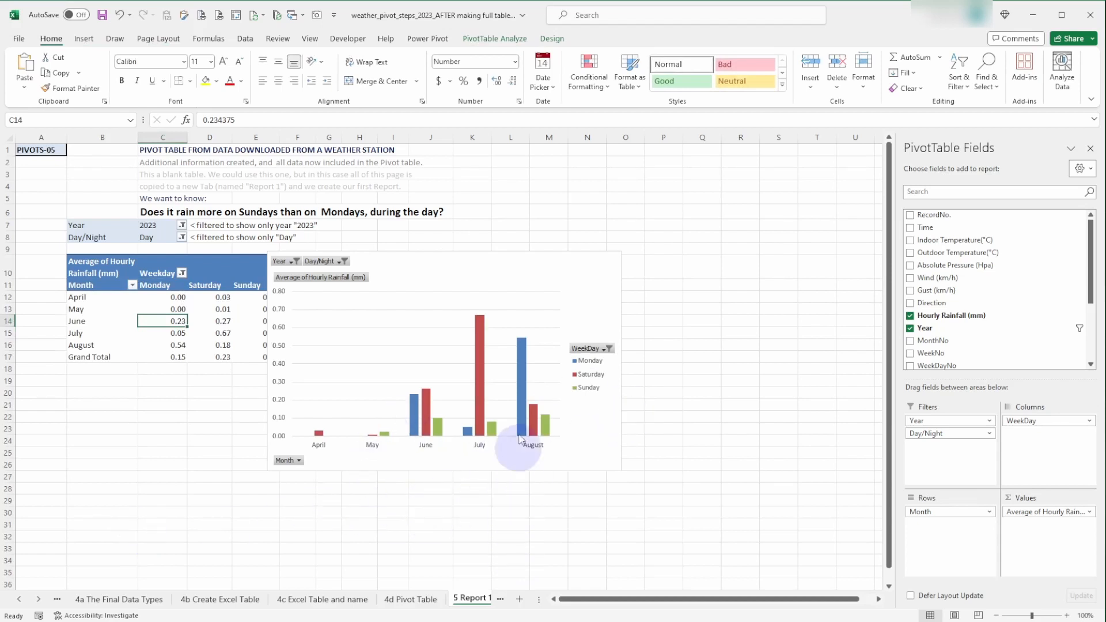
drag(477, 271, 515, 271)
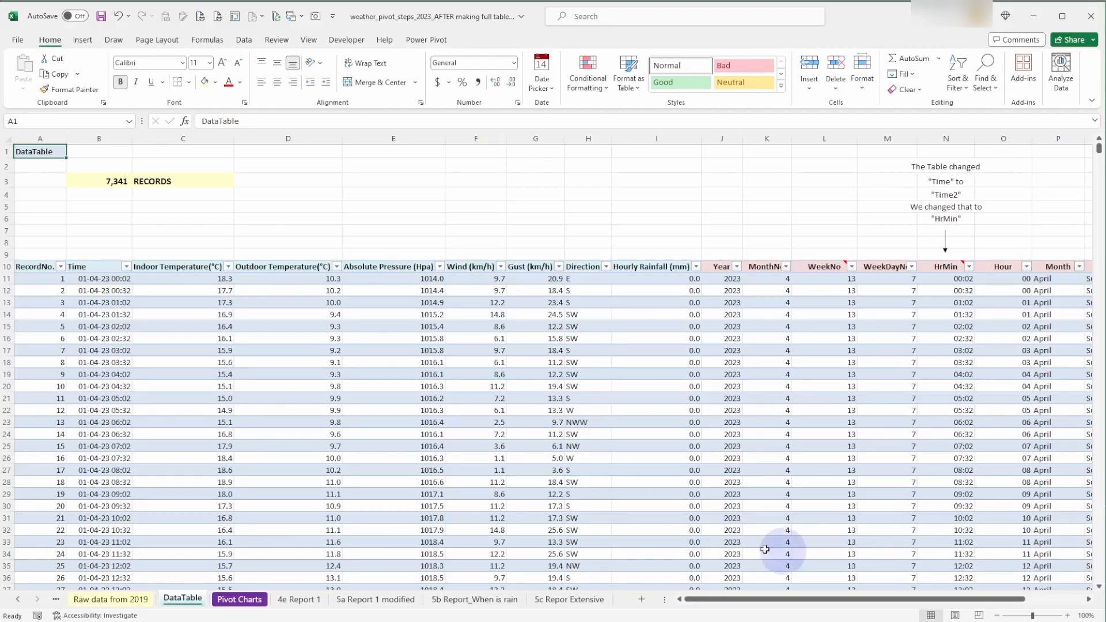
Copy all weather records on the "Raw data from 2019" sheet, from cell A5 through the last row of Hourly Rainfall
click(112, 600)
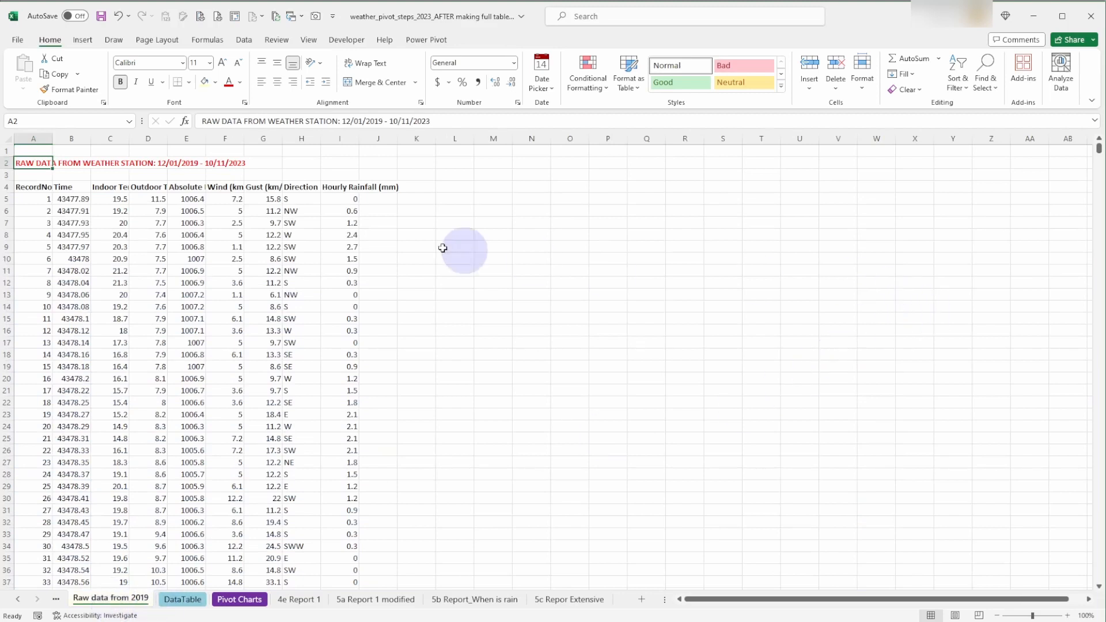
click(38, 197)
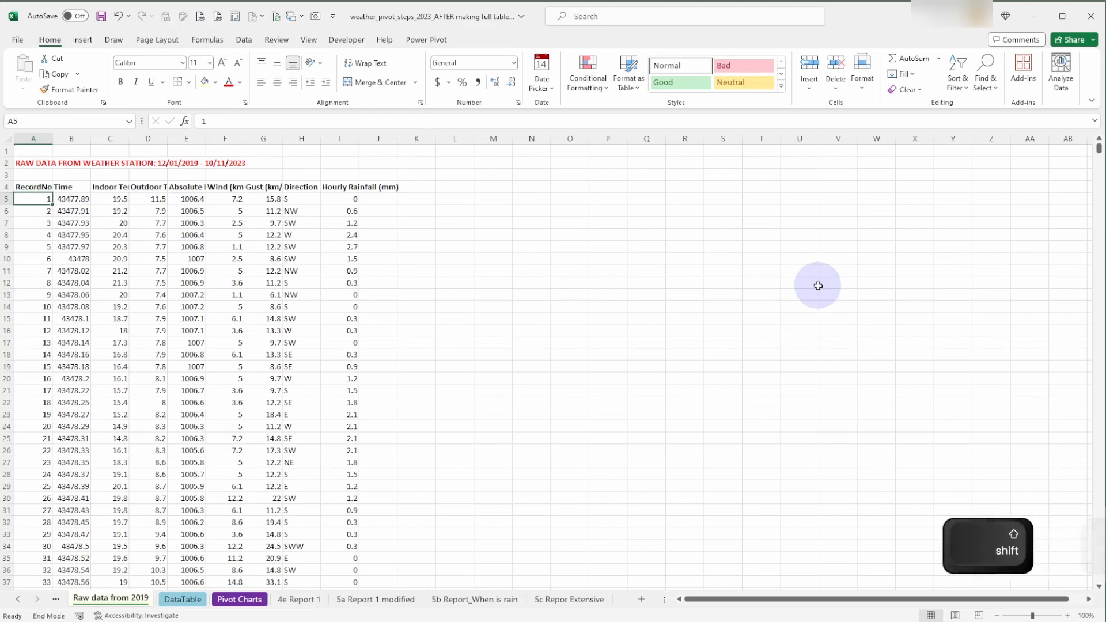
key(shift+End)
key(shift+Right)
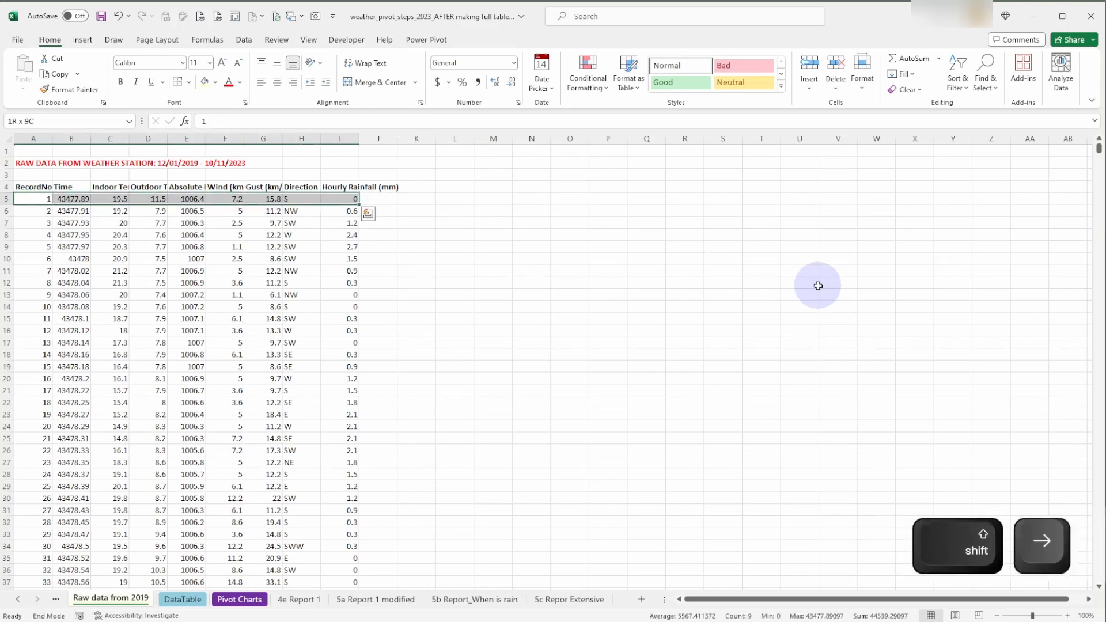
key(shift+End)
key(shift+Down)
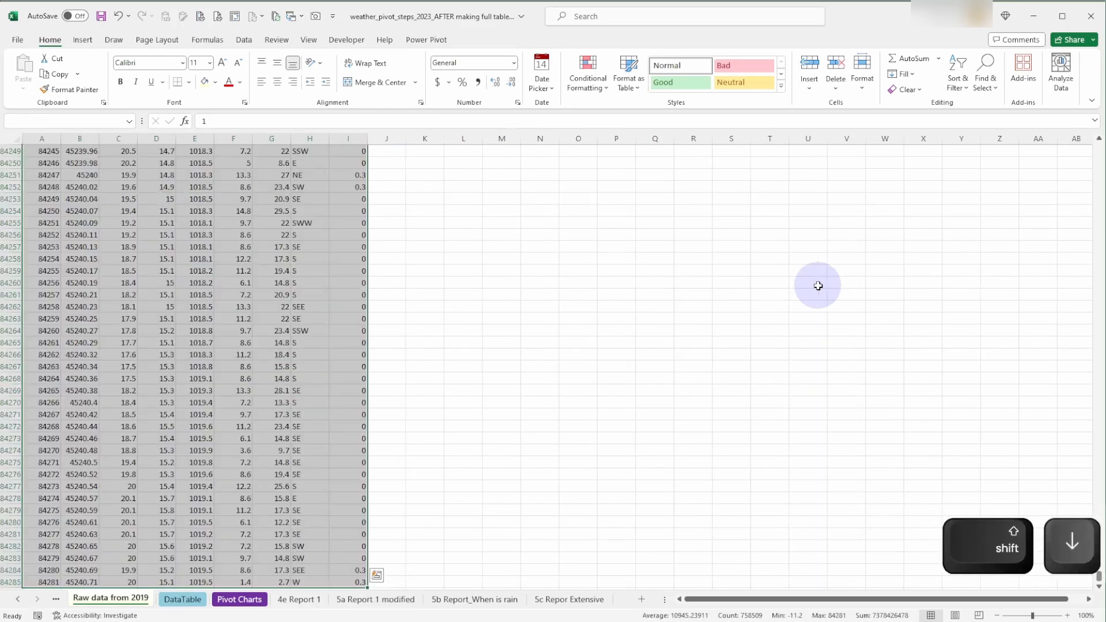
key(ctrl+c)
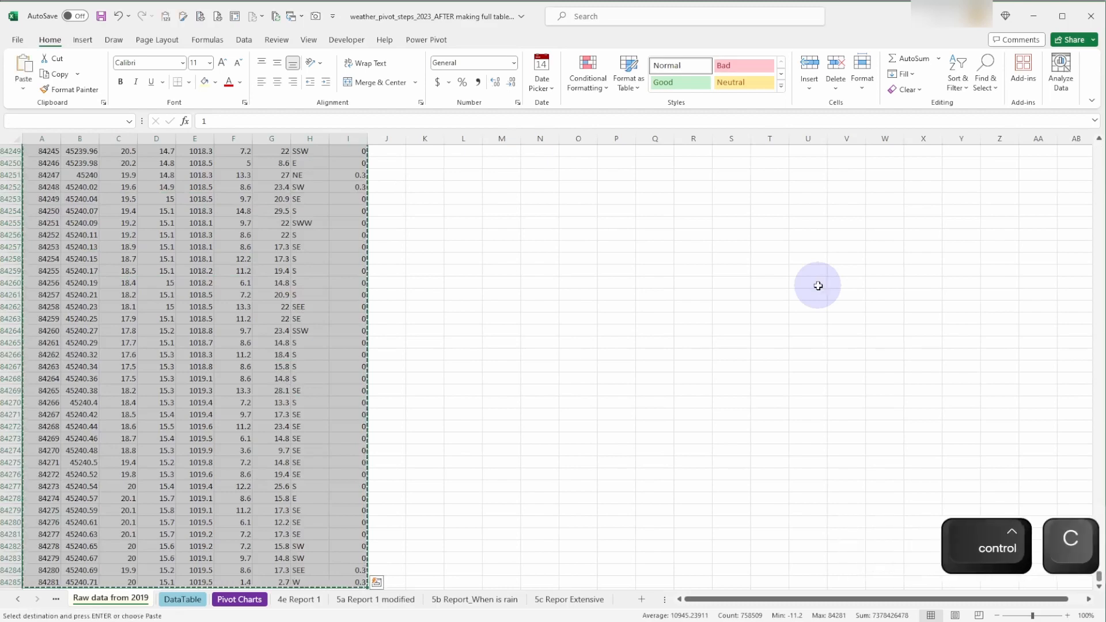
Paste the copied records as values into the DataTable sheet starting at cell A11, accepting the inserted table rows
click(182, 599)
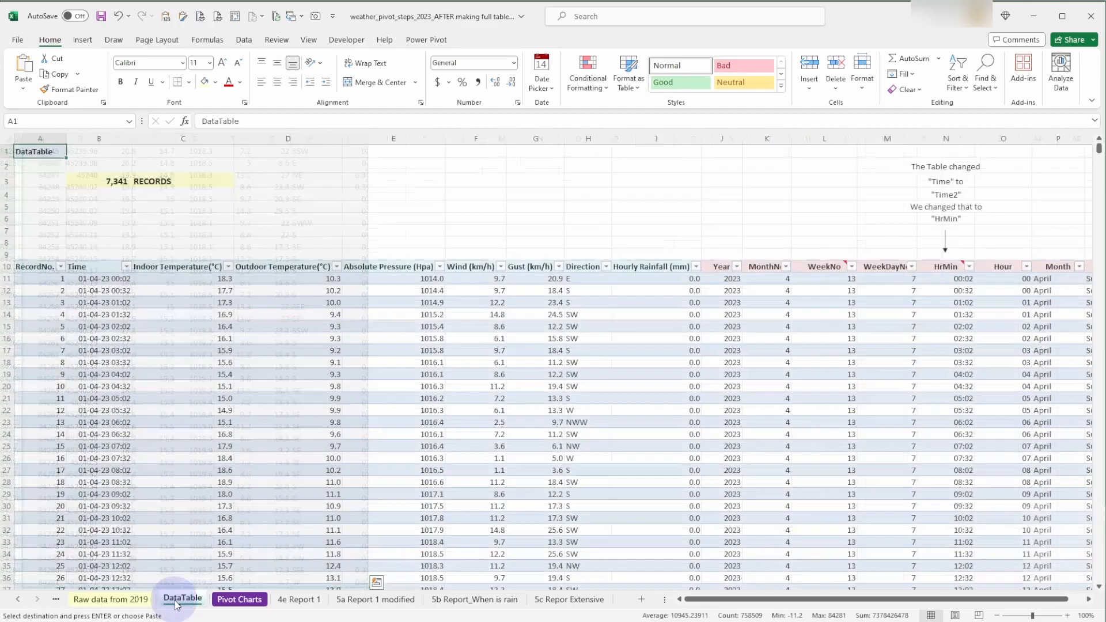
click(52, 280)
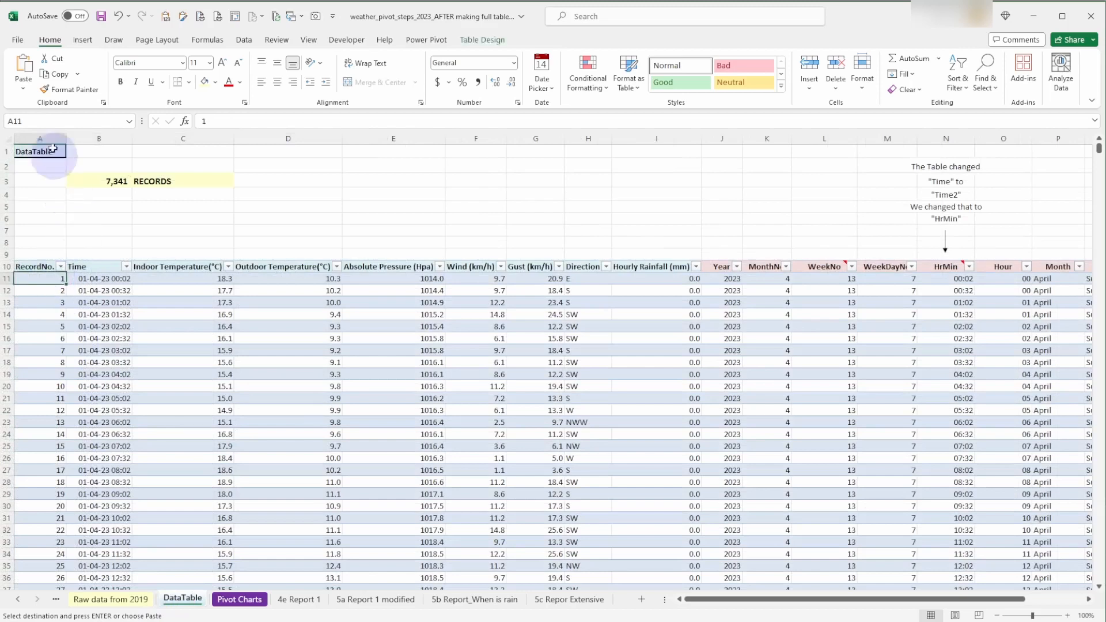
click(23, 88)
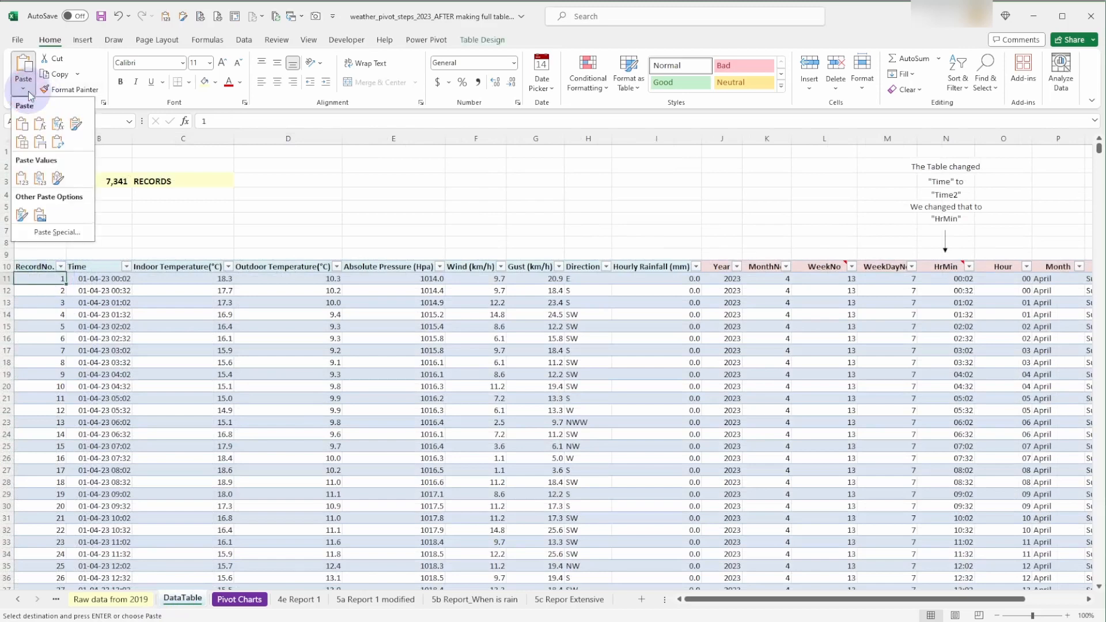
click(22, 177)
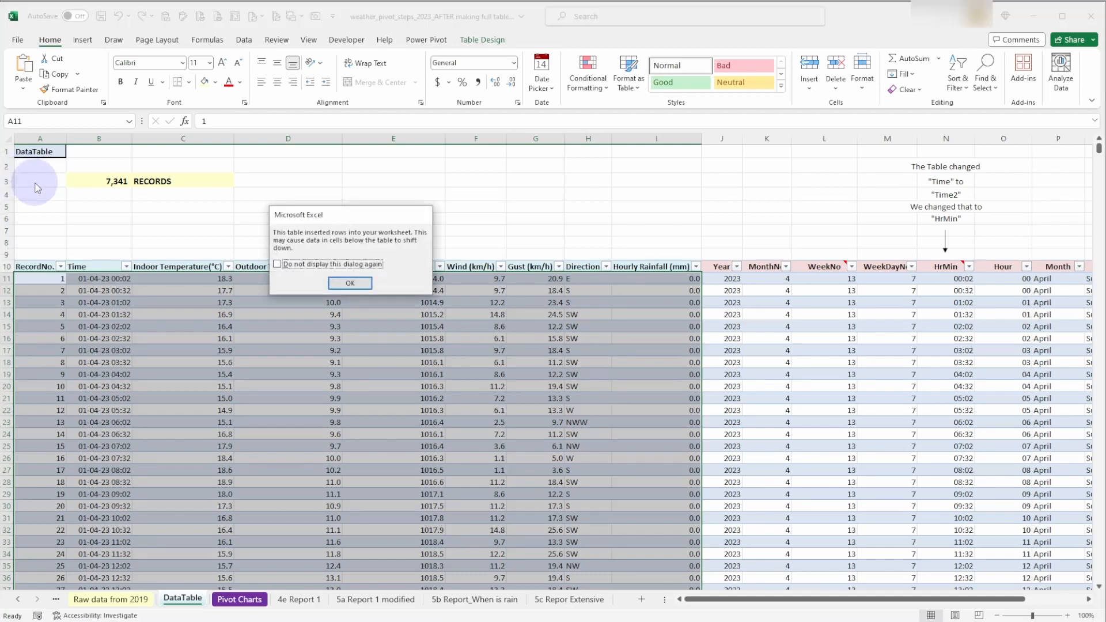
click(362, 288)
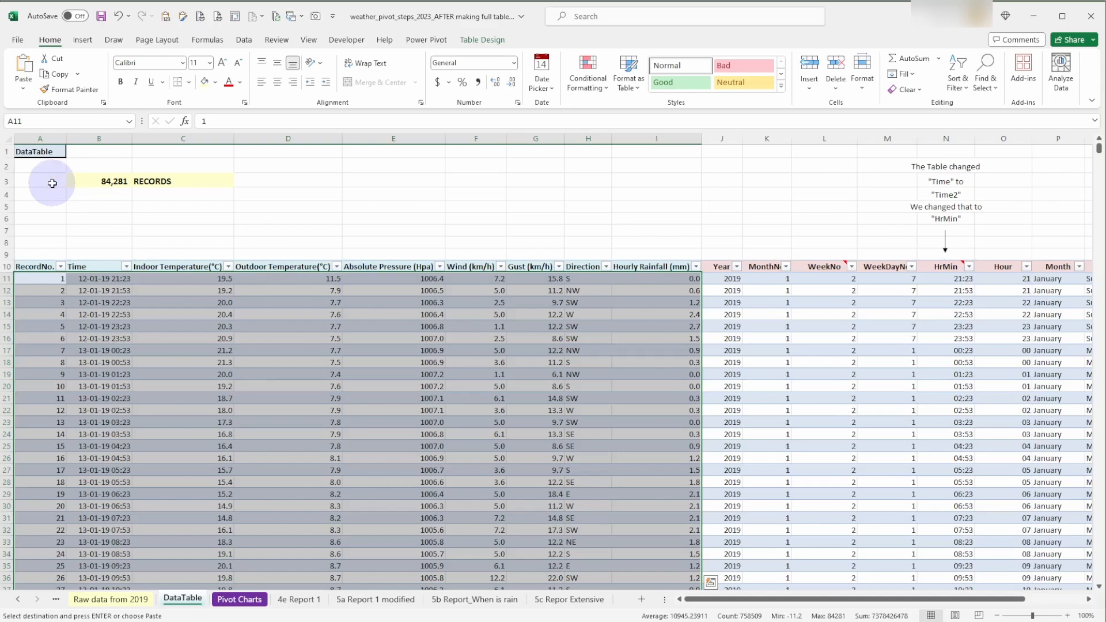
Refresh the data behind the blank pivot table on the Pivot Charts sheet
click(240, 599)
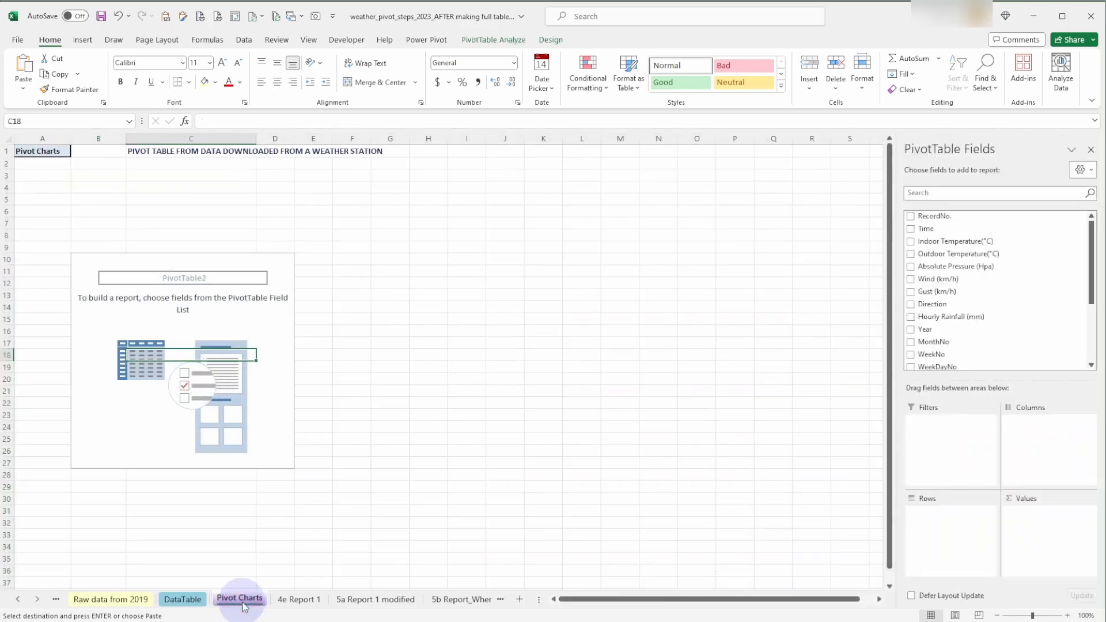
click(162, 335)
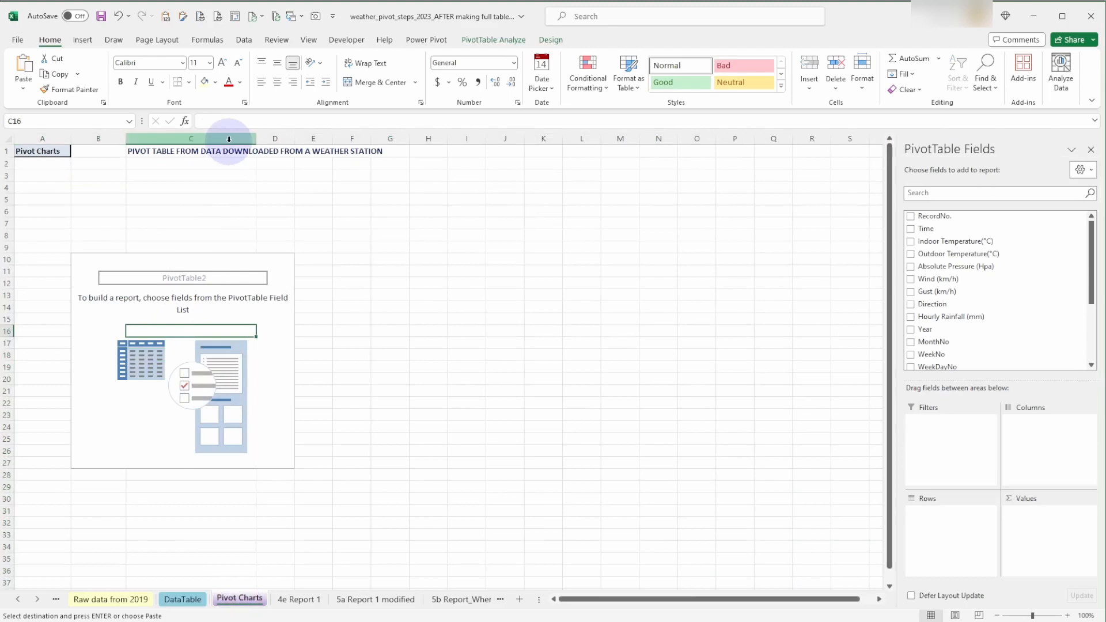
click(244, 40)
click(229, 70)
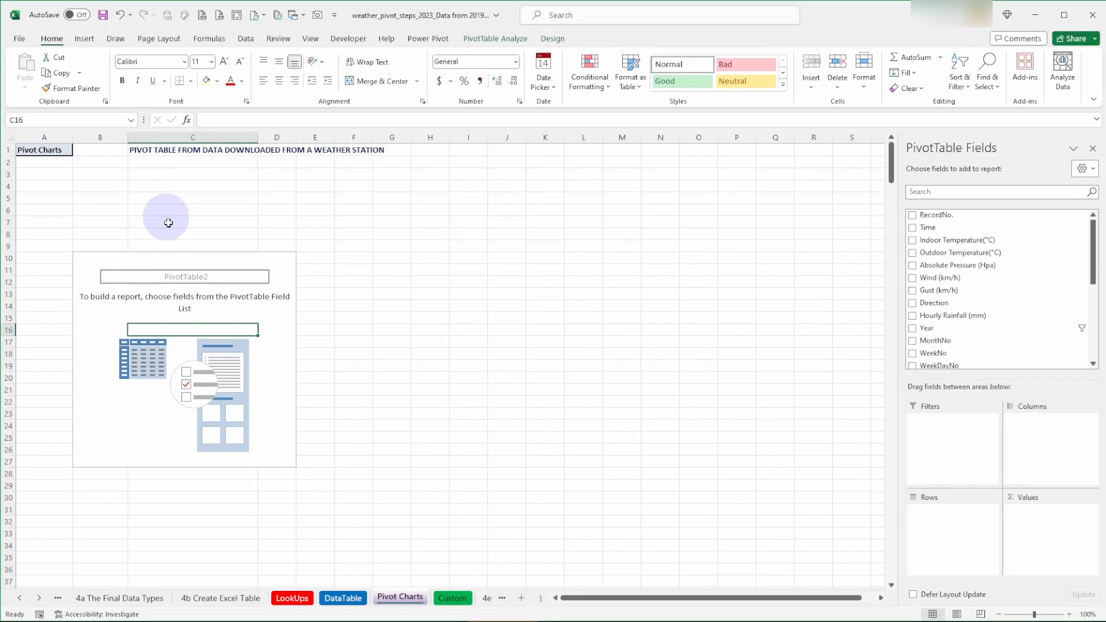
Examine the formulas of the added Date and MonthDay columns in DataTable and the Time value they derive from
click(329, 598)
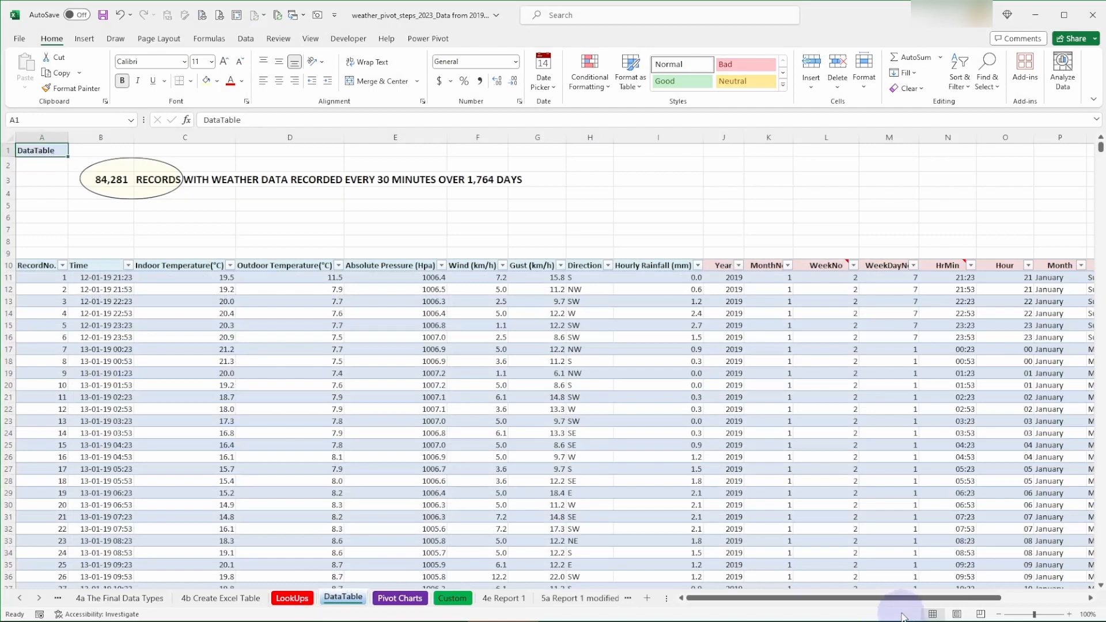
drag(927, 598, 1047, 601)
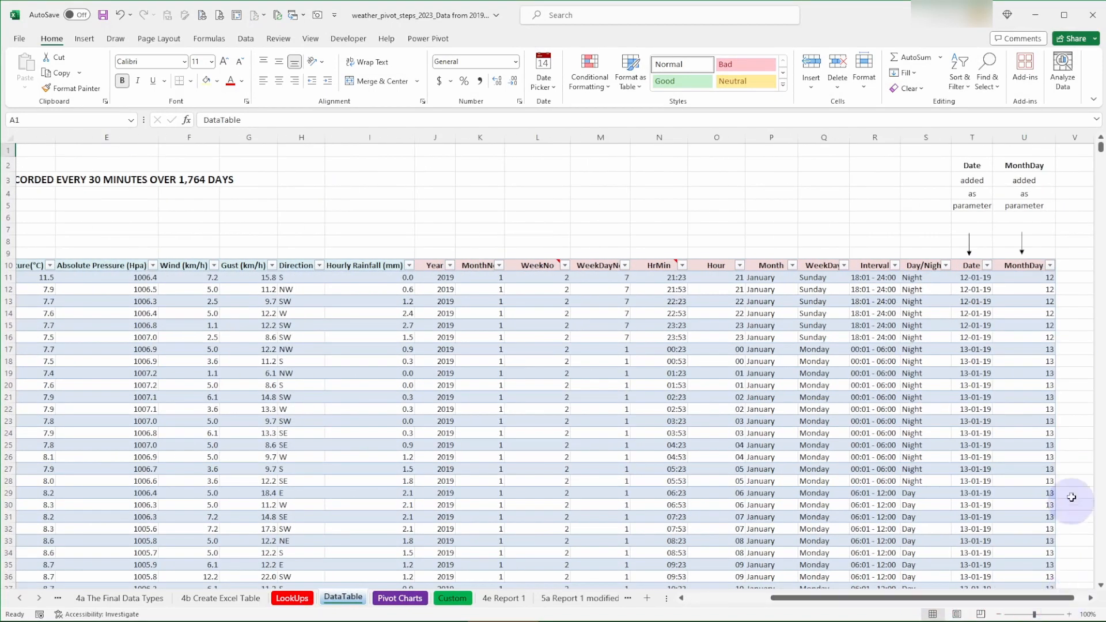
click(973, 277)
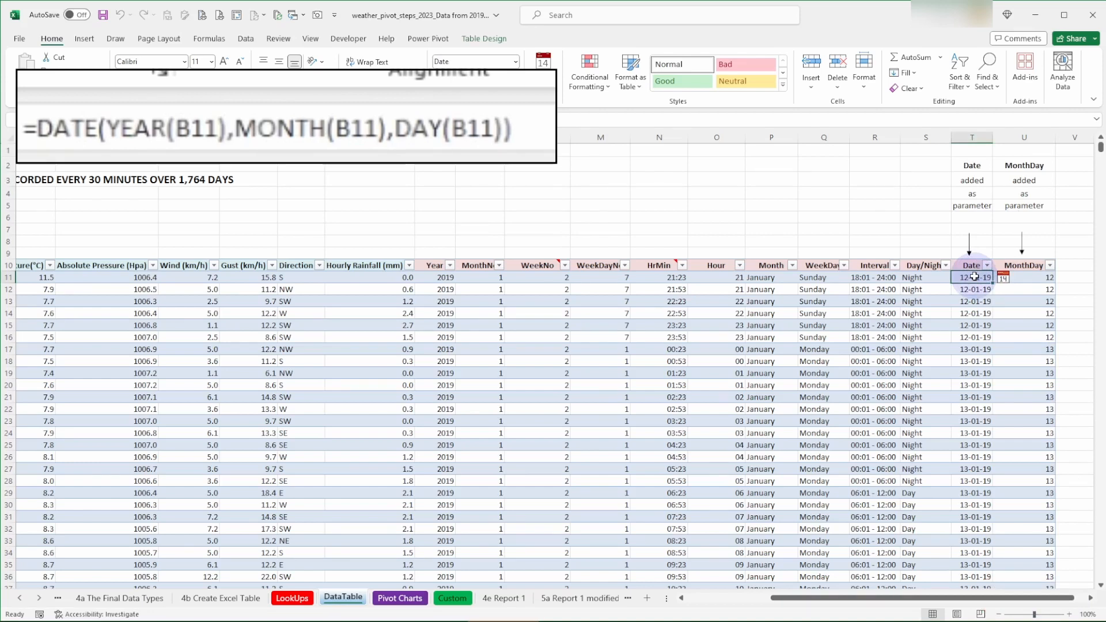
drag(818, 598, 729, 603)
click(94, 277)
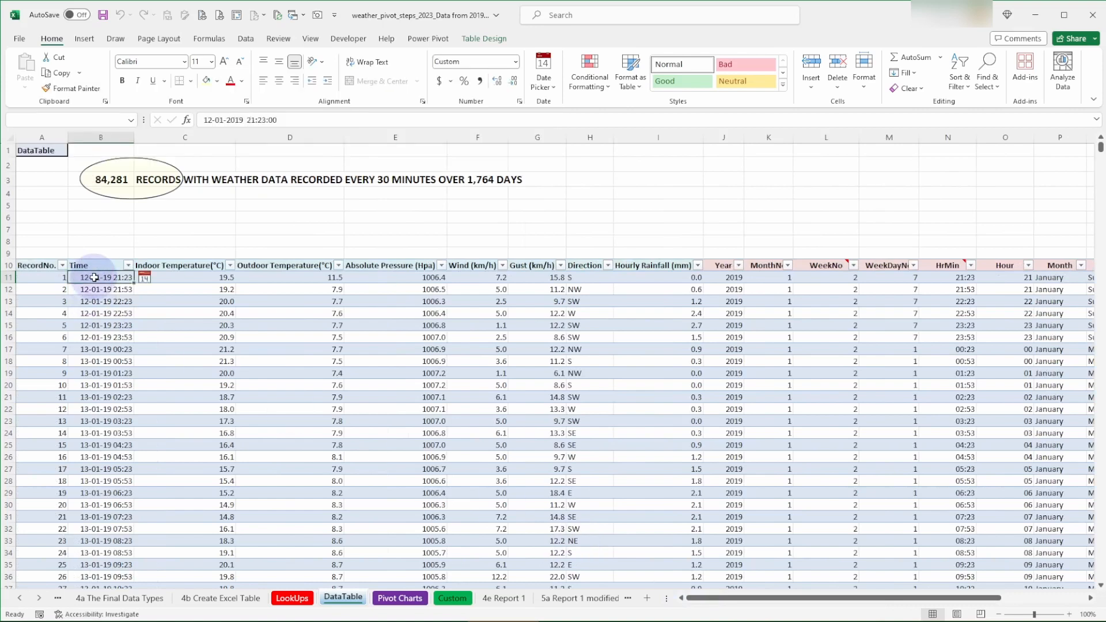
drag(761, 599, 859, 598)
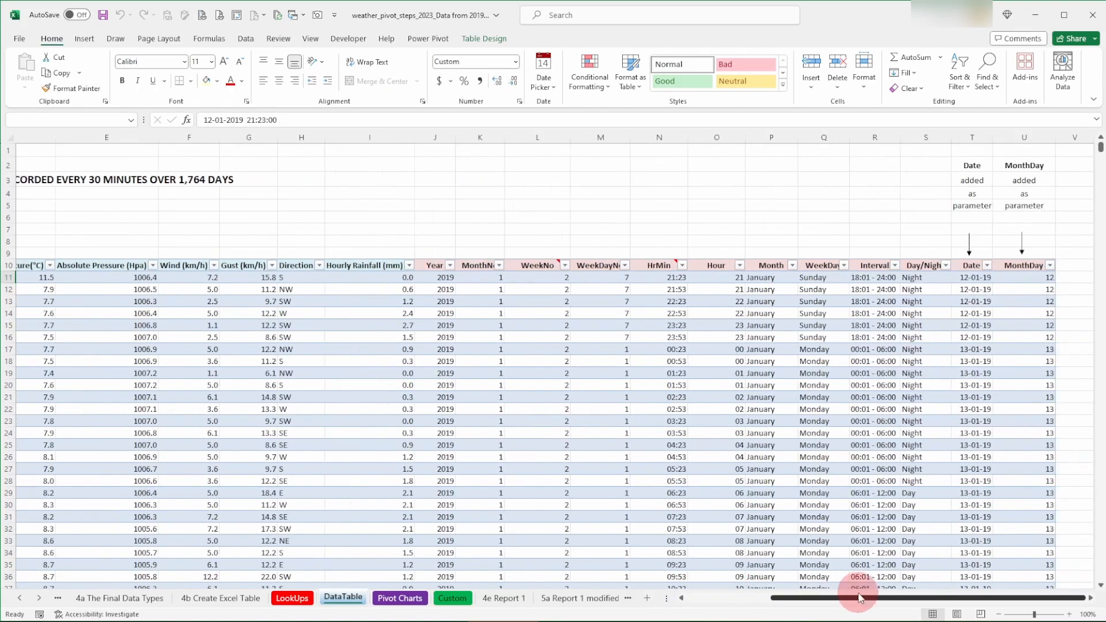
click(1033, 276)
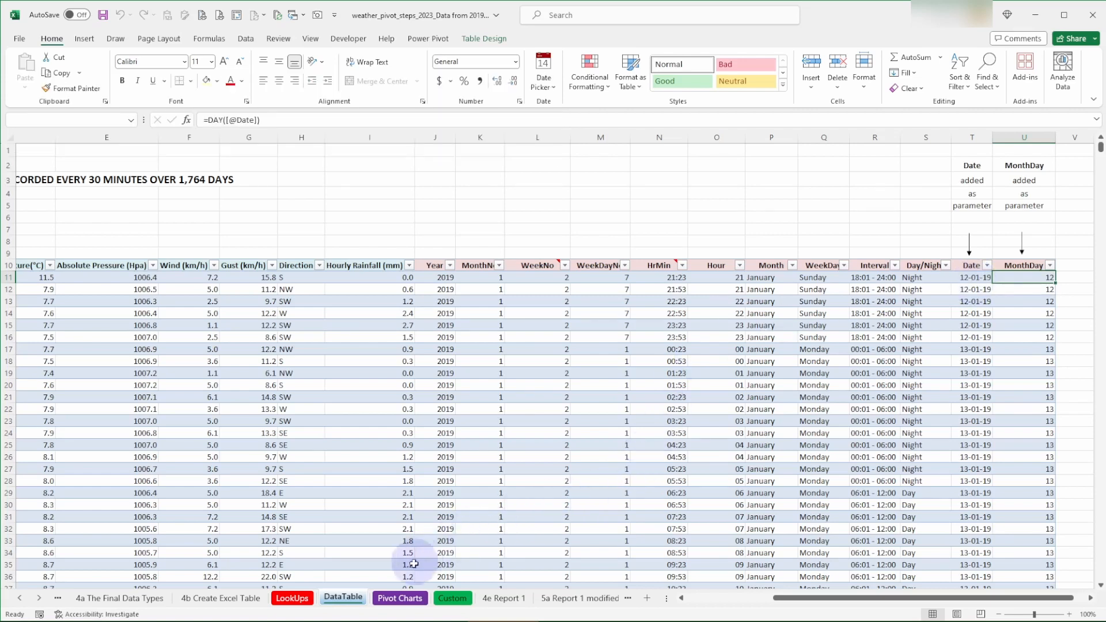
Add Outdoor Temperature(°C) to the values of the Pivot Charts pivot table, summarized as Average in Number format with 1 decimal place
click(399, 599)
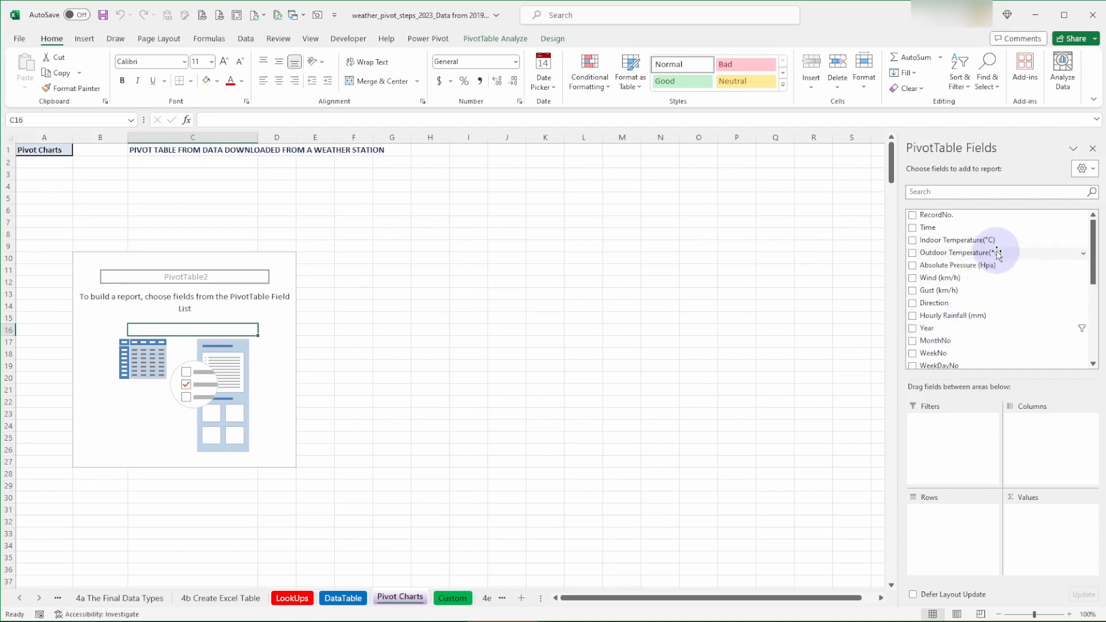
drag(997, 254, 1057, 533)
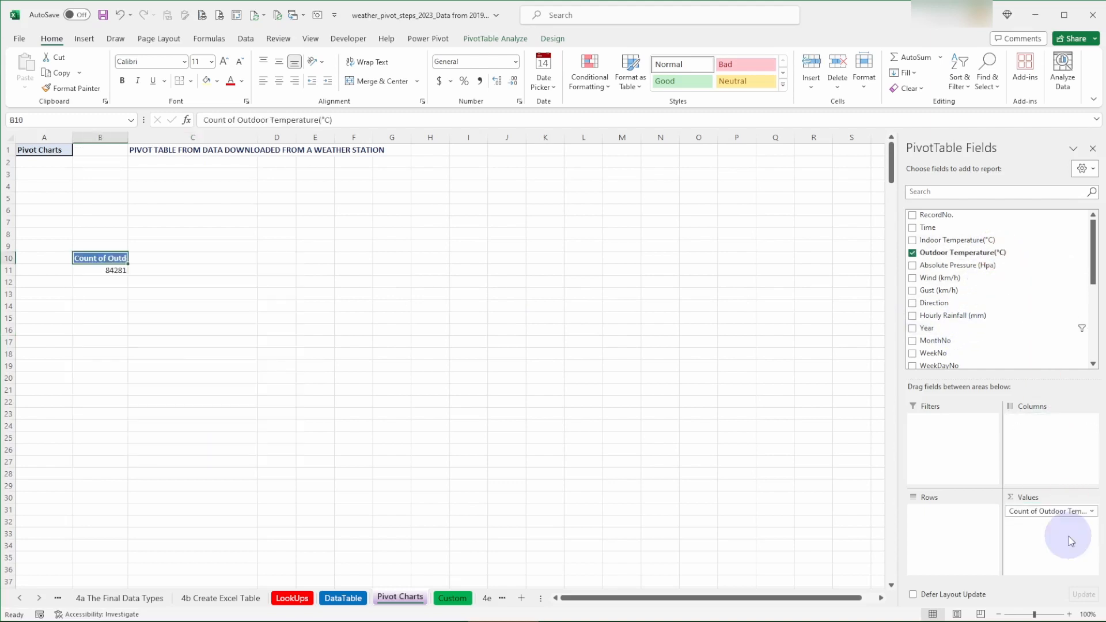
click(1095, 512)
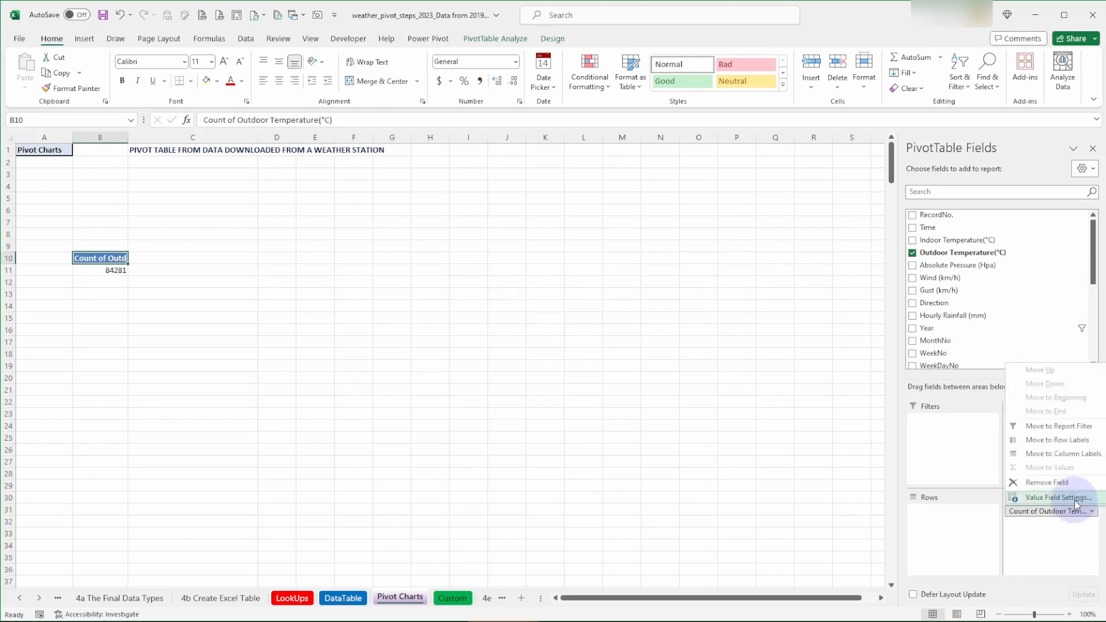
click(1075, 498)
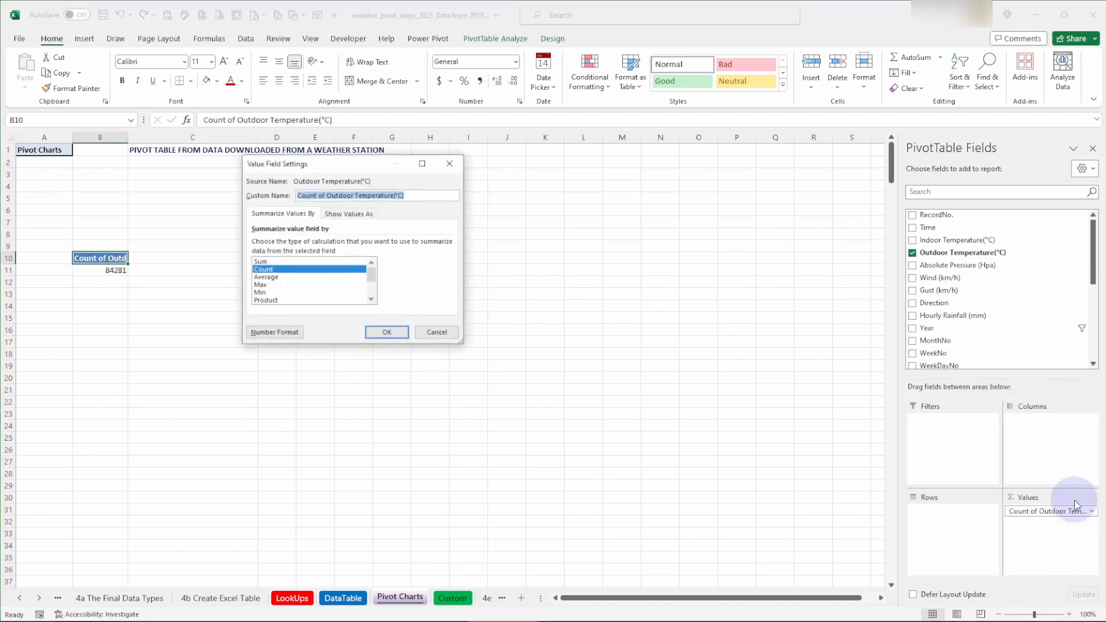
click(279, 277)
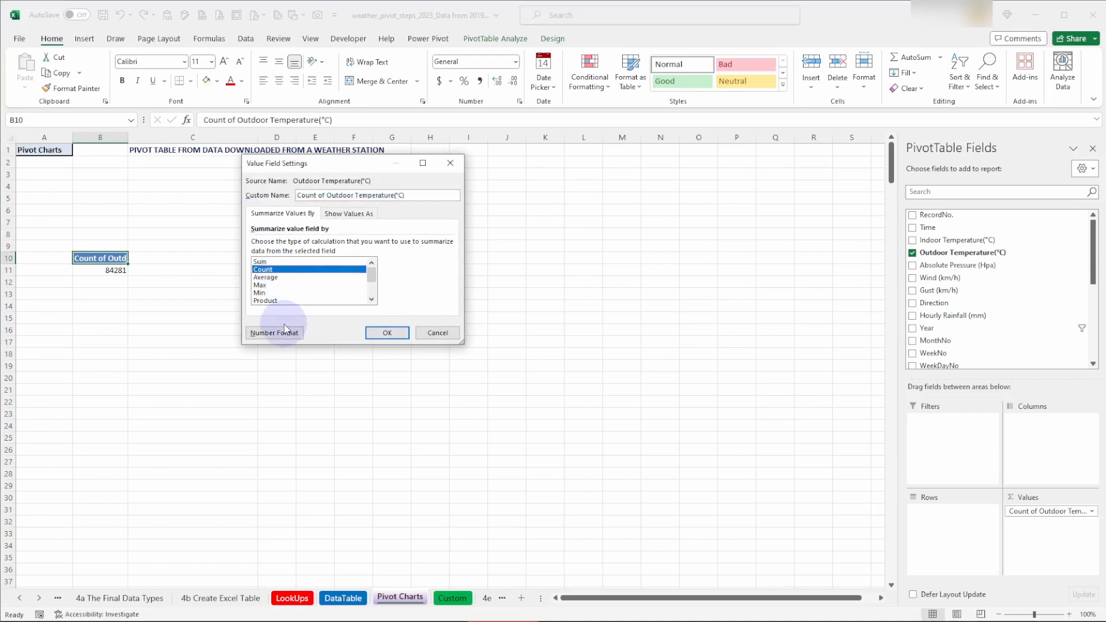
click(266, 277)
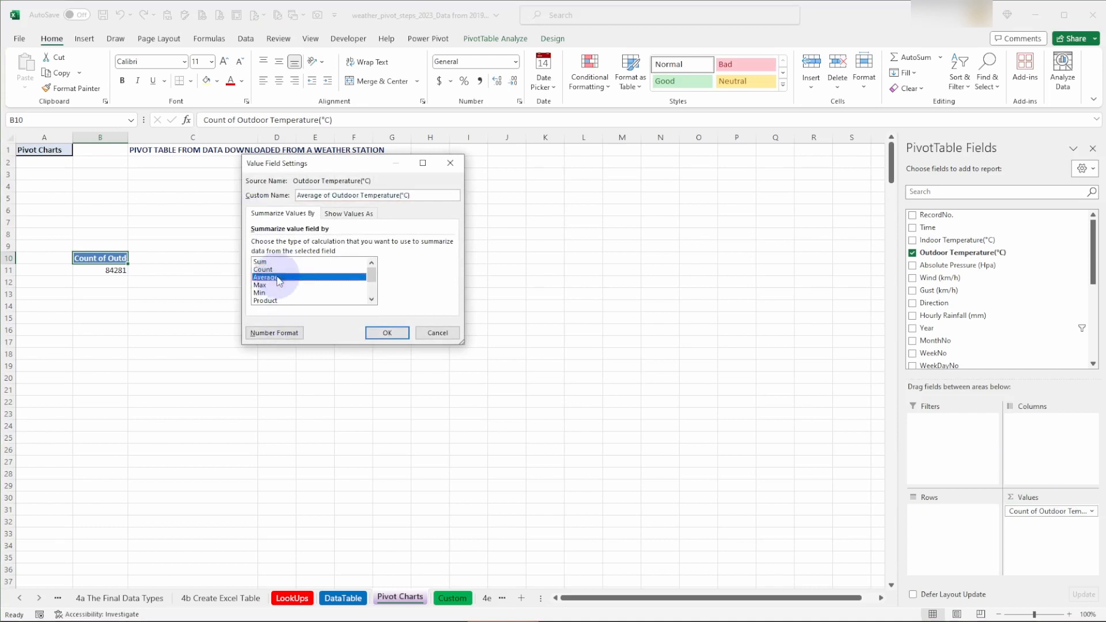
click(273, 334)
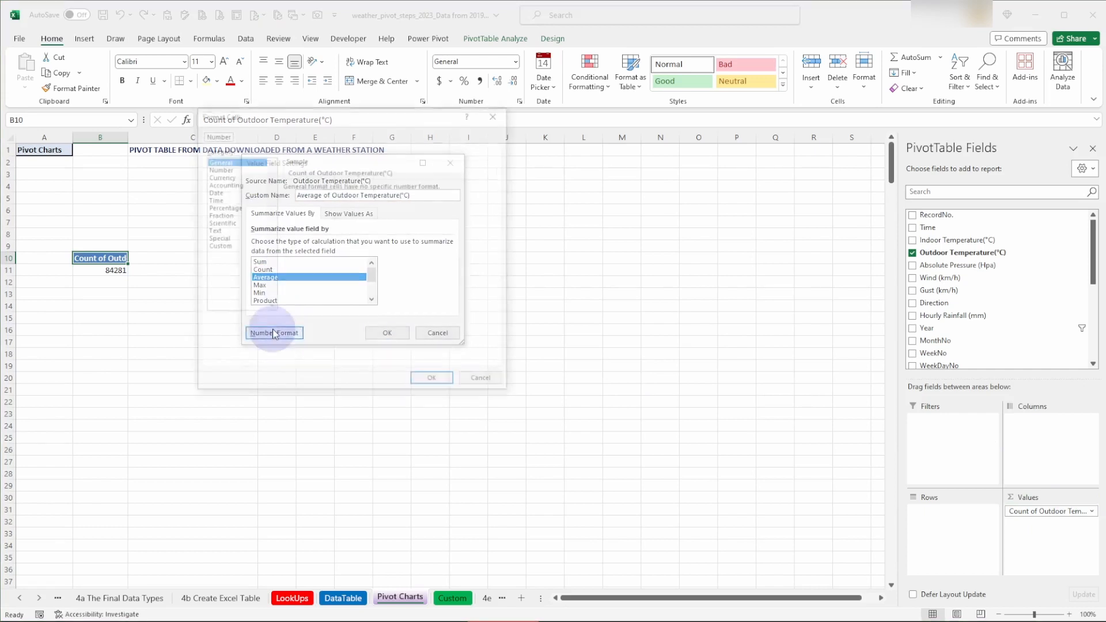
click(218, 169)
click(363, 189)
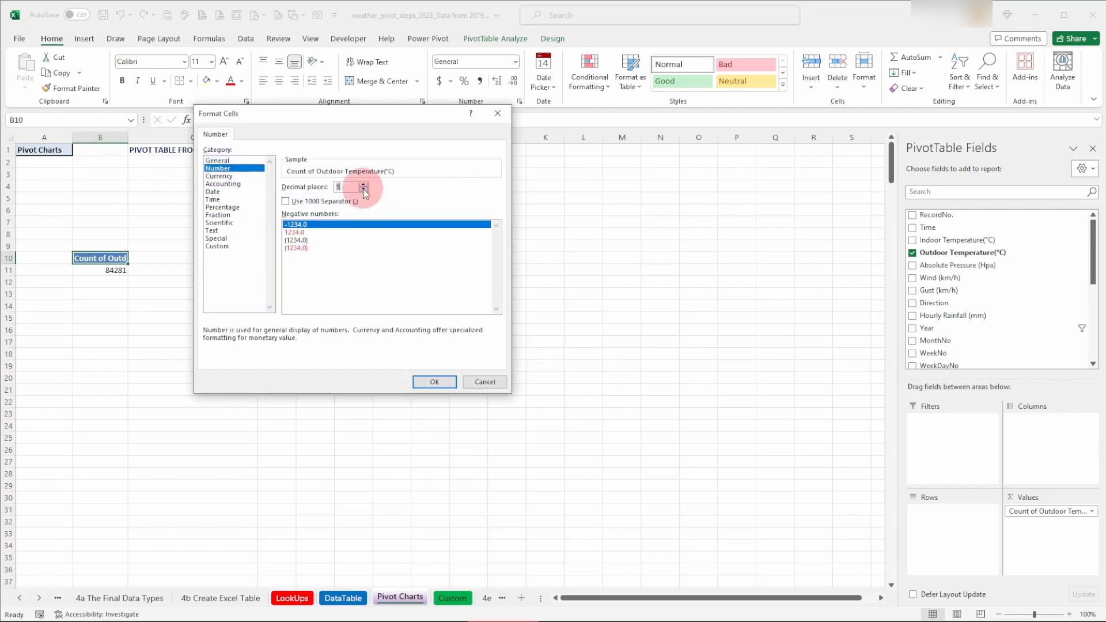
click(429, 383)
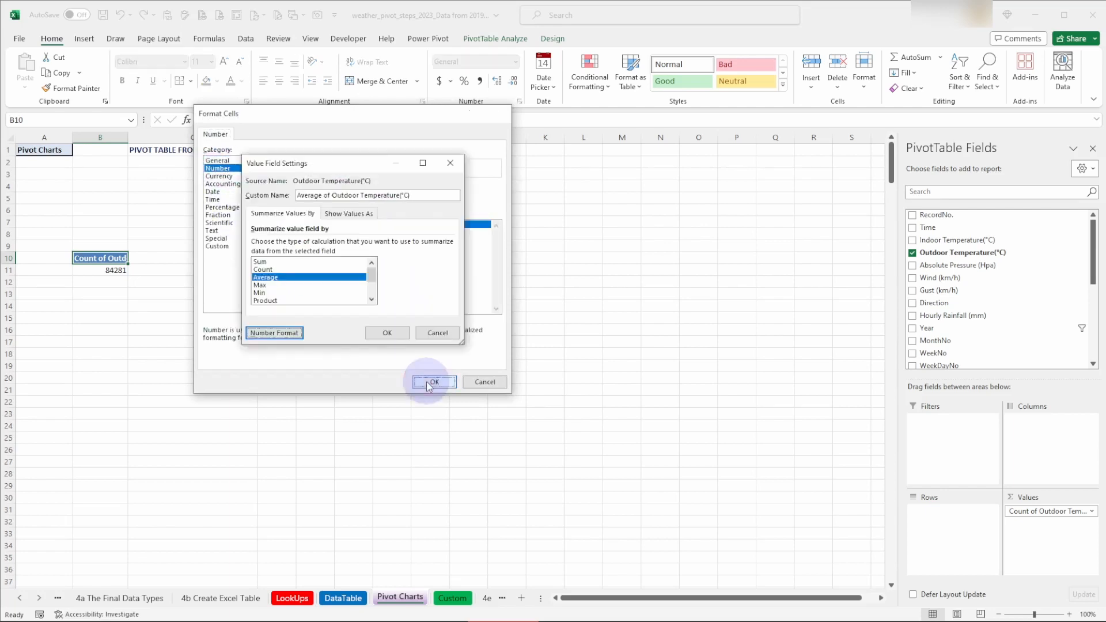
click(399, 334)
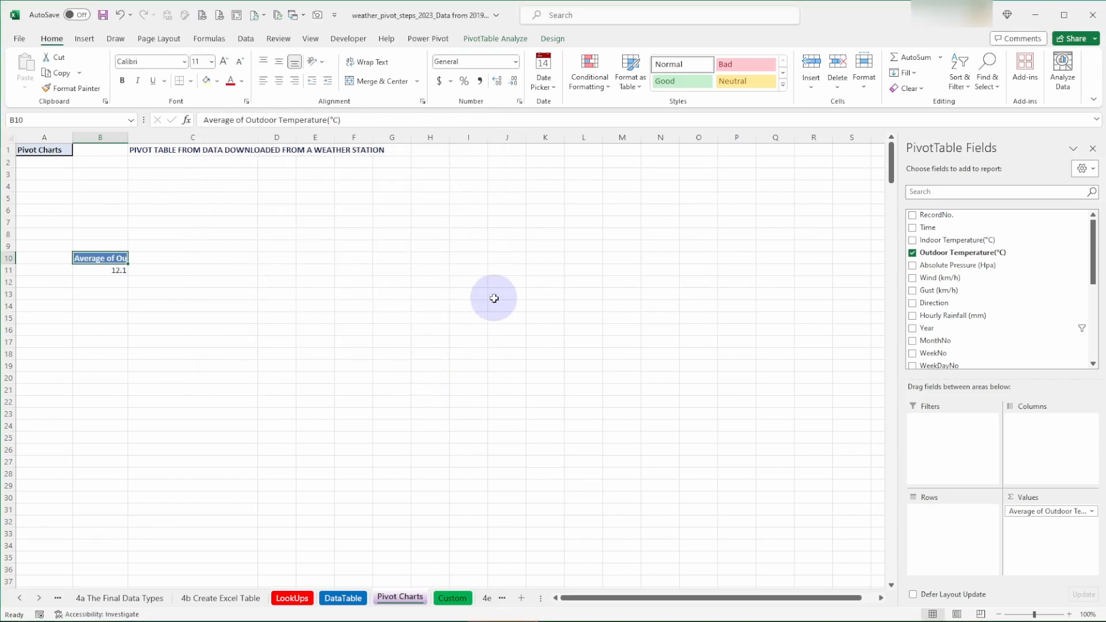
Add Month as the row field and Year as the report filter of the pivot table
scroll(966, 316, down, 3)
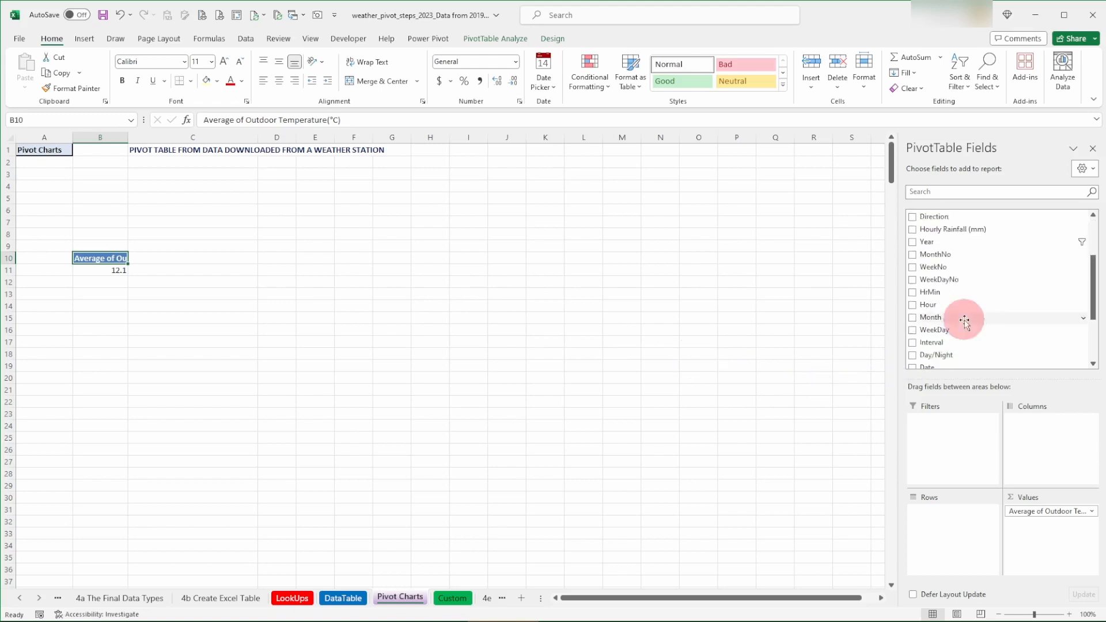
drag(956, 308, 963, 529)
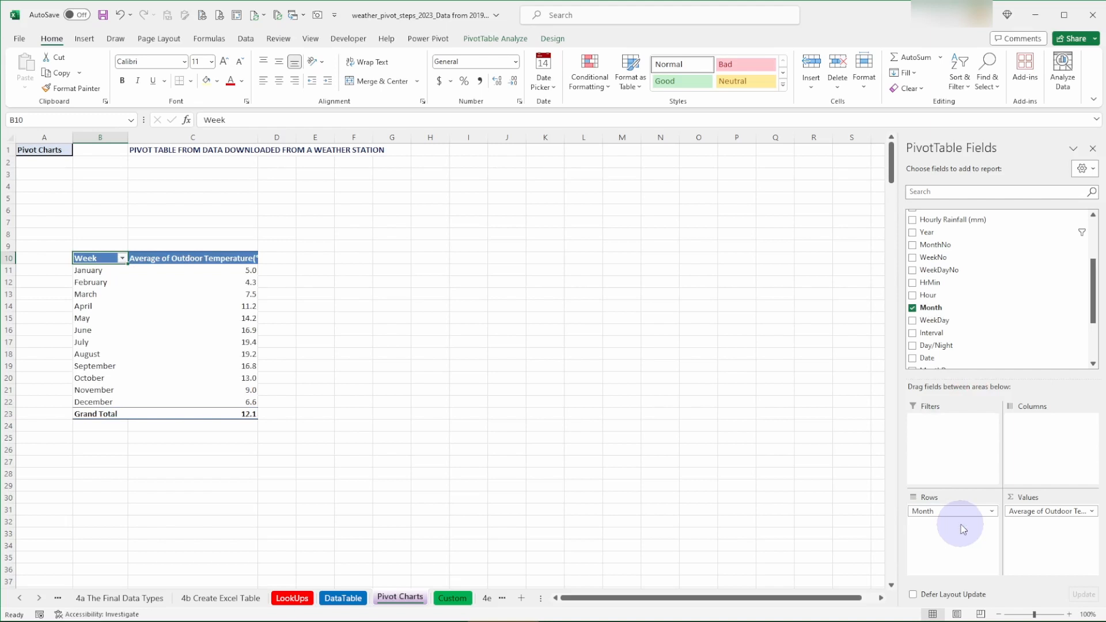
drag(951, 236, 980, 448)
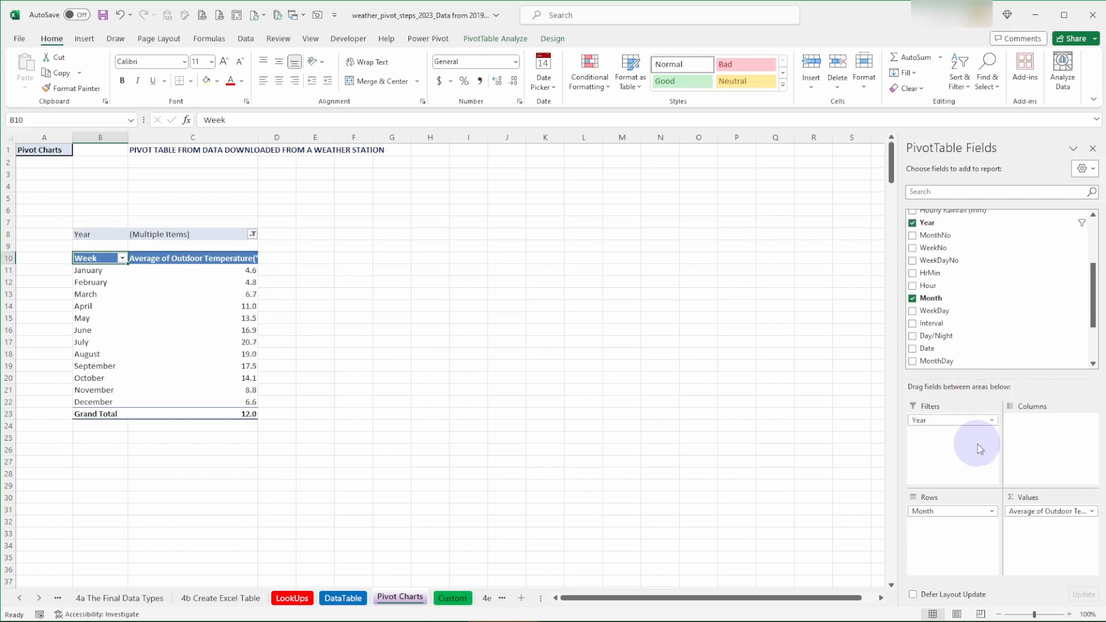
Turn off multiple-item selection in the Year filter and restrict the pivot table to 2022
click(252, 234)
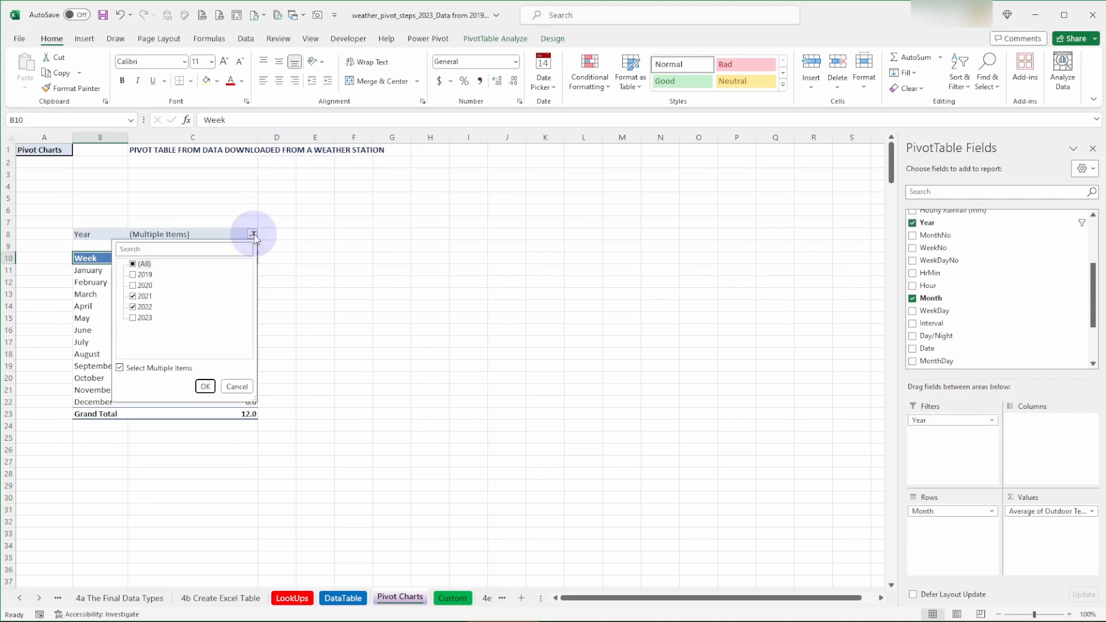
click(133, 307)
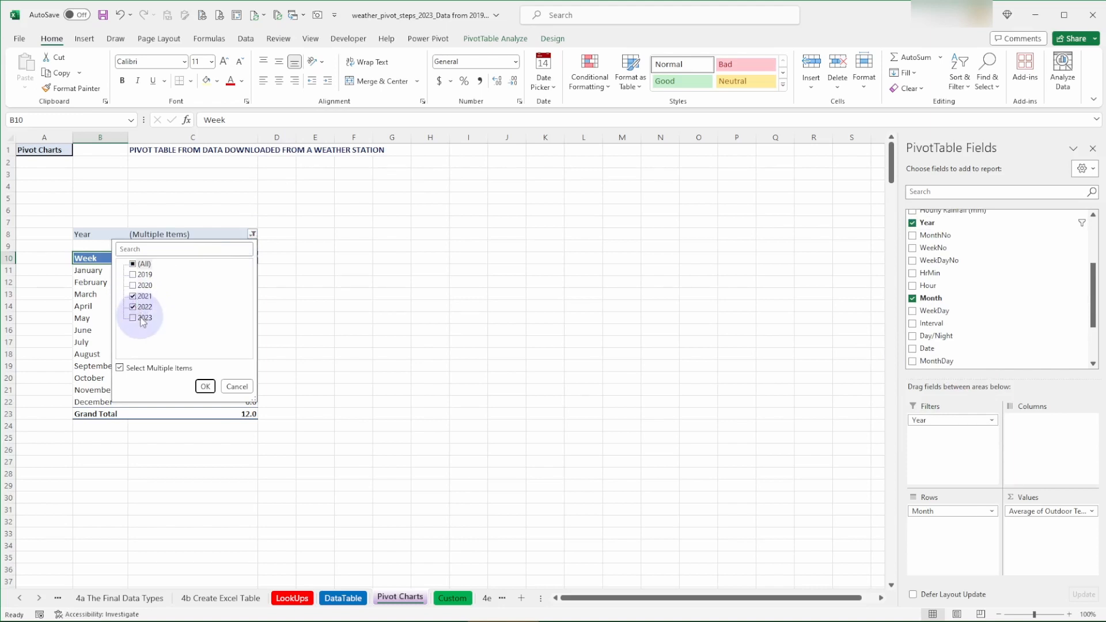
click(122, 367)
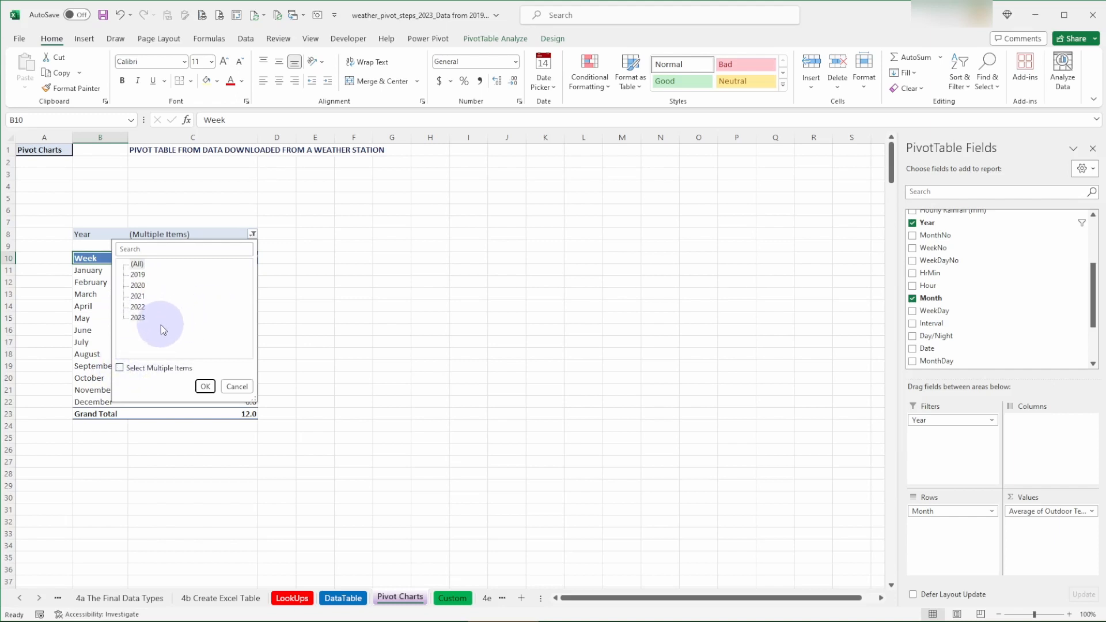
click(143, 310)
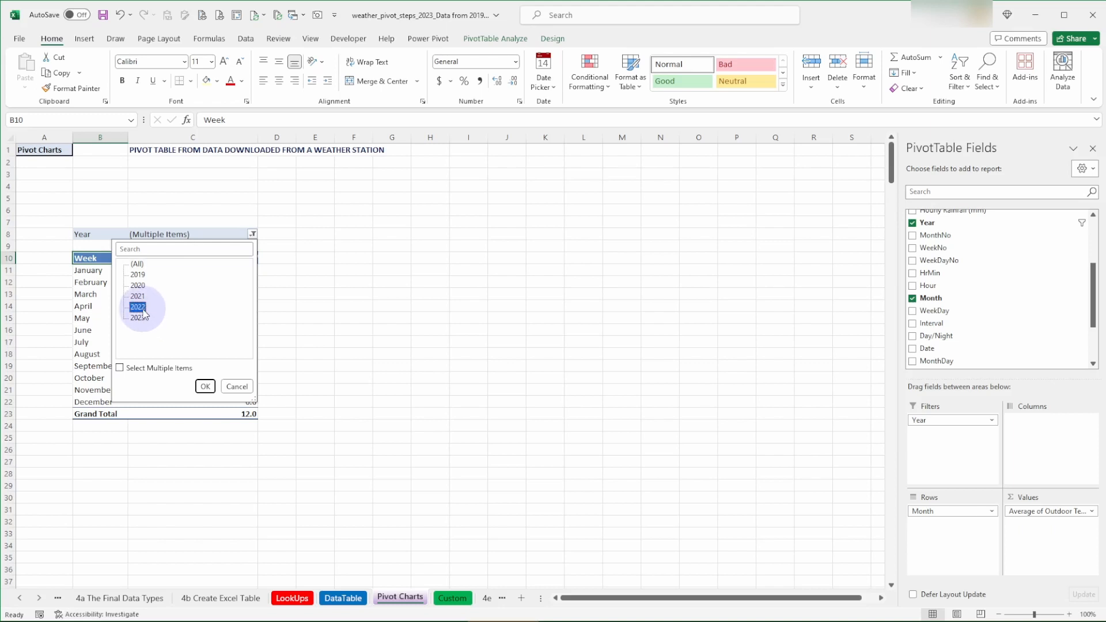
click(204, 386)
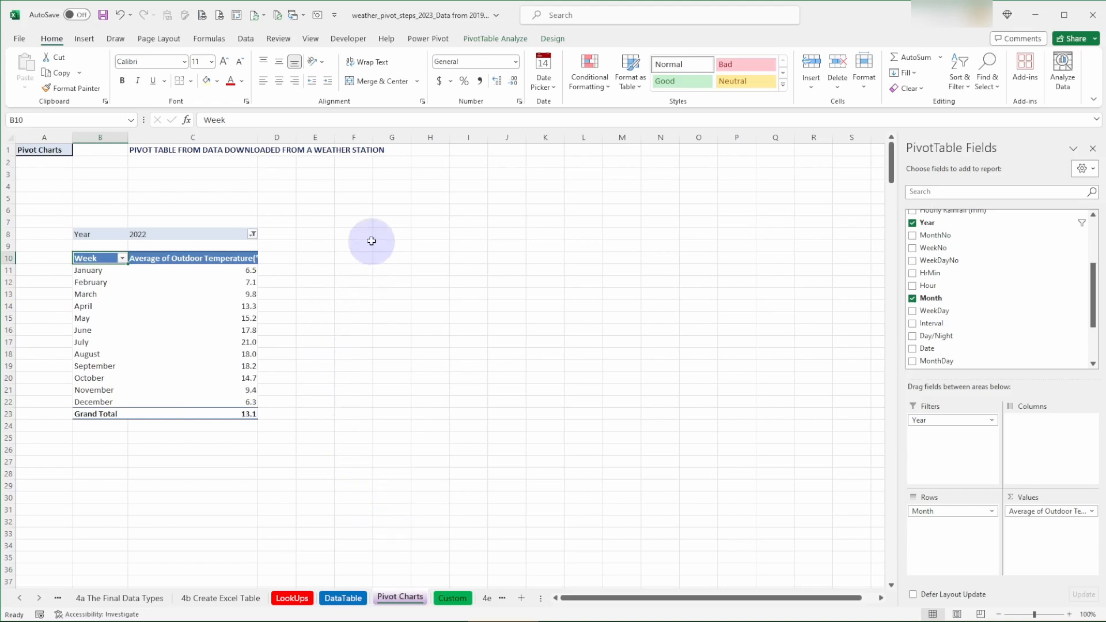
Insert a Clustered Column pivot chart based on the monthly average outdoor temperature pivot table
click(121, 311)
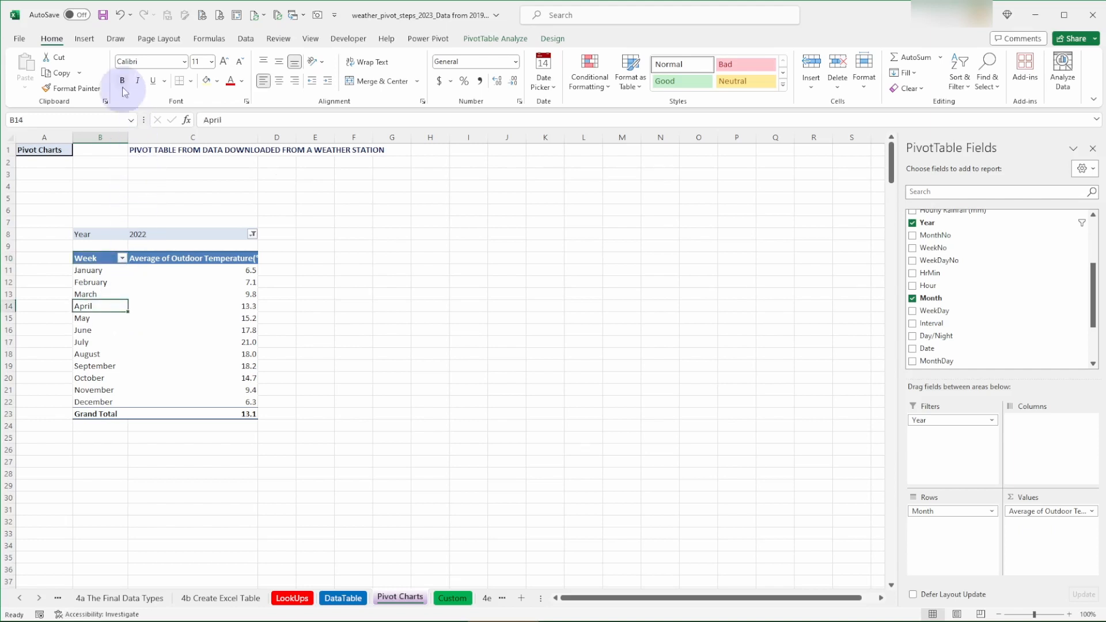
click(88, 40)
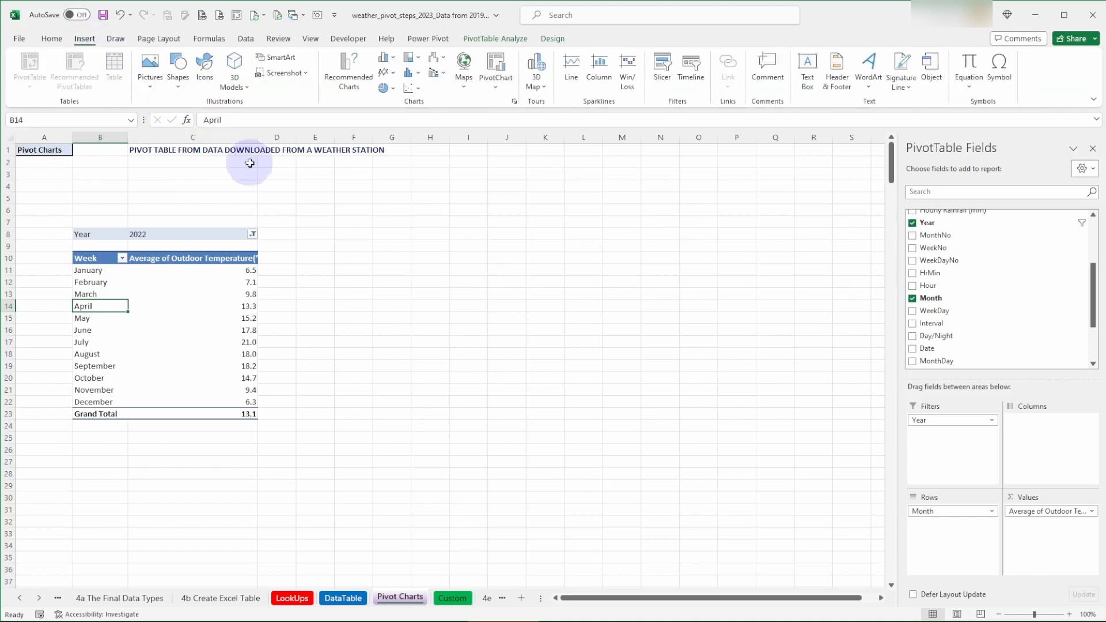
click(514, 103)
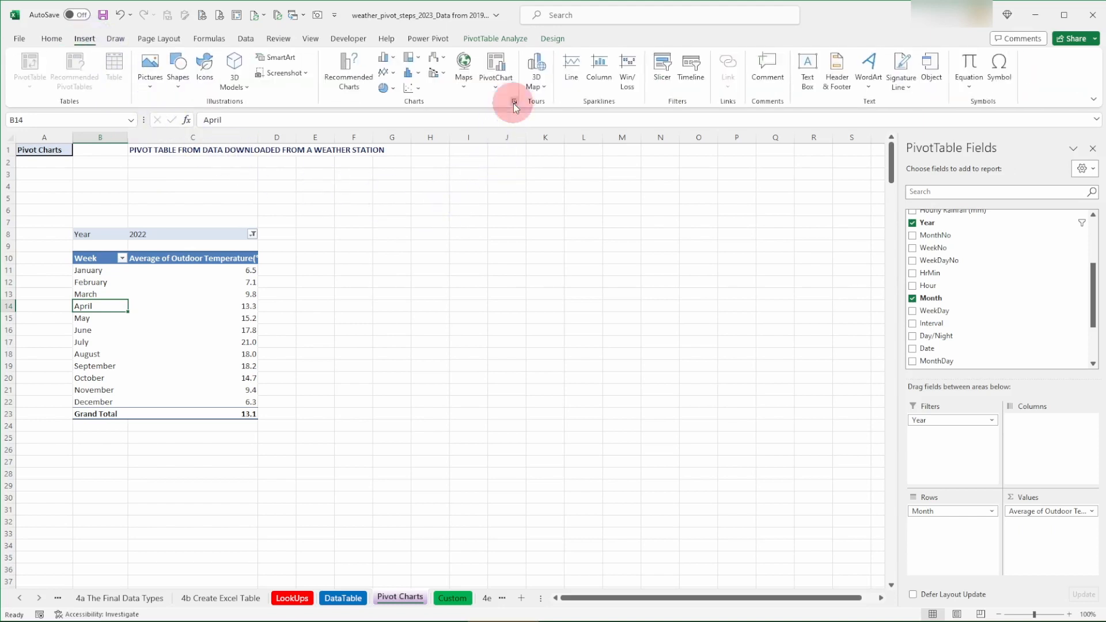
click(538, 294)
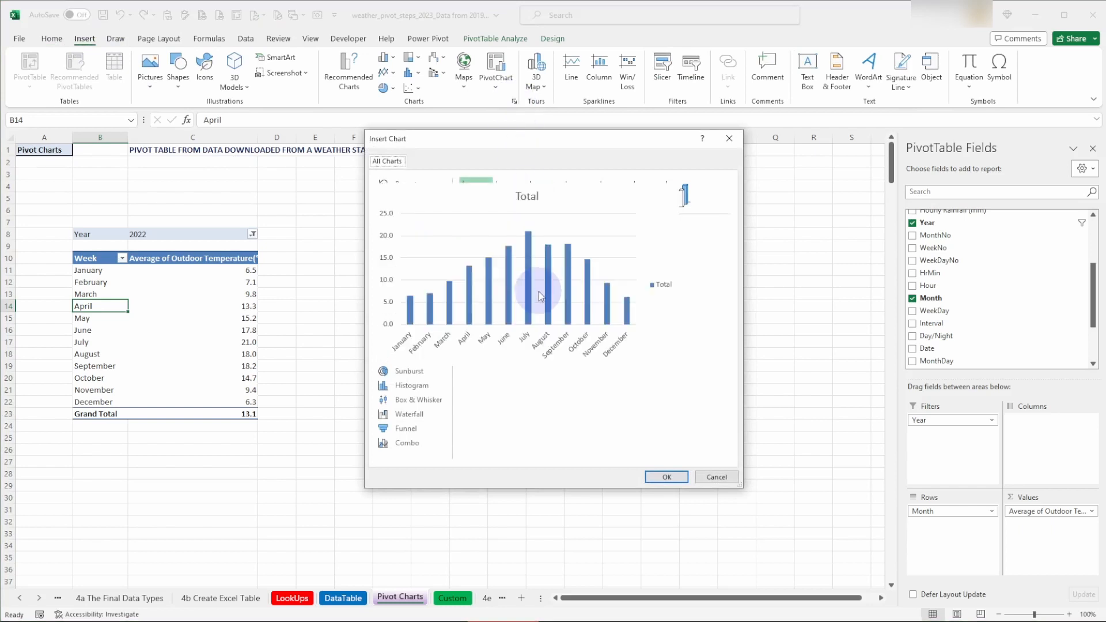
click(666, 477)
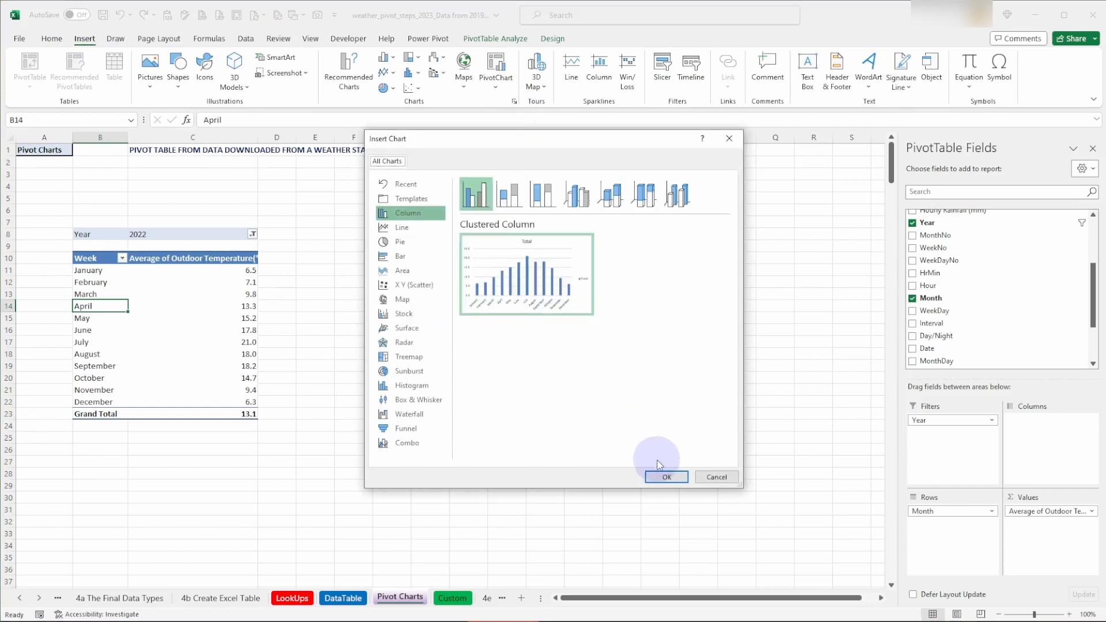
Move the pivot chart up beside the pivot table and enlarge it to span about rows 8 to 23
click(500, 291)
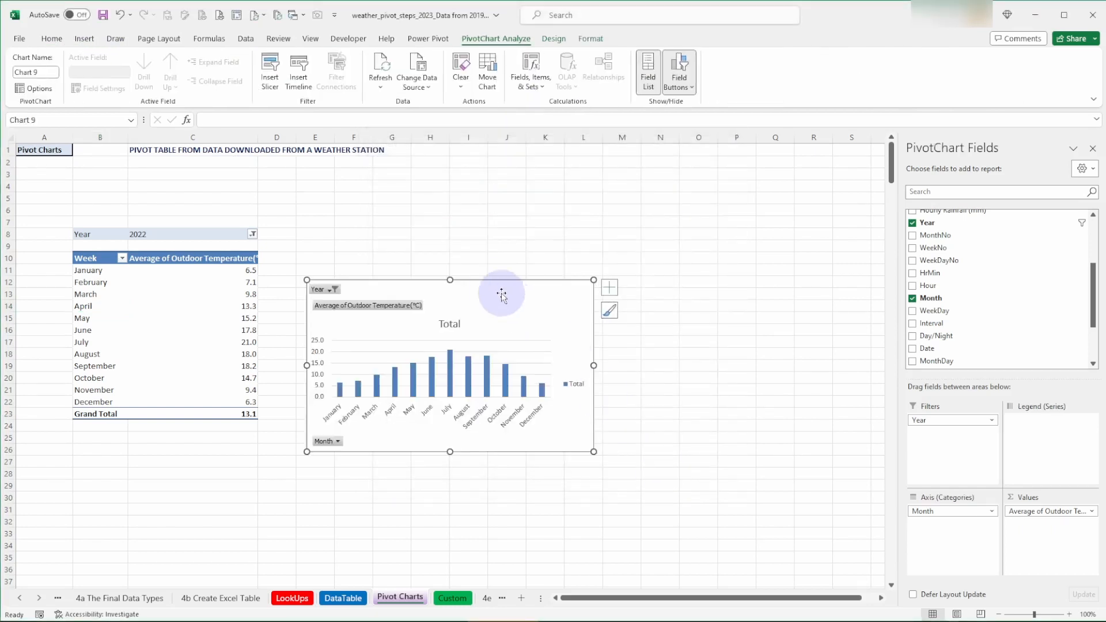
drag(495, 289, 489, 236)
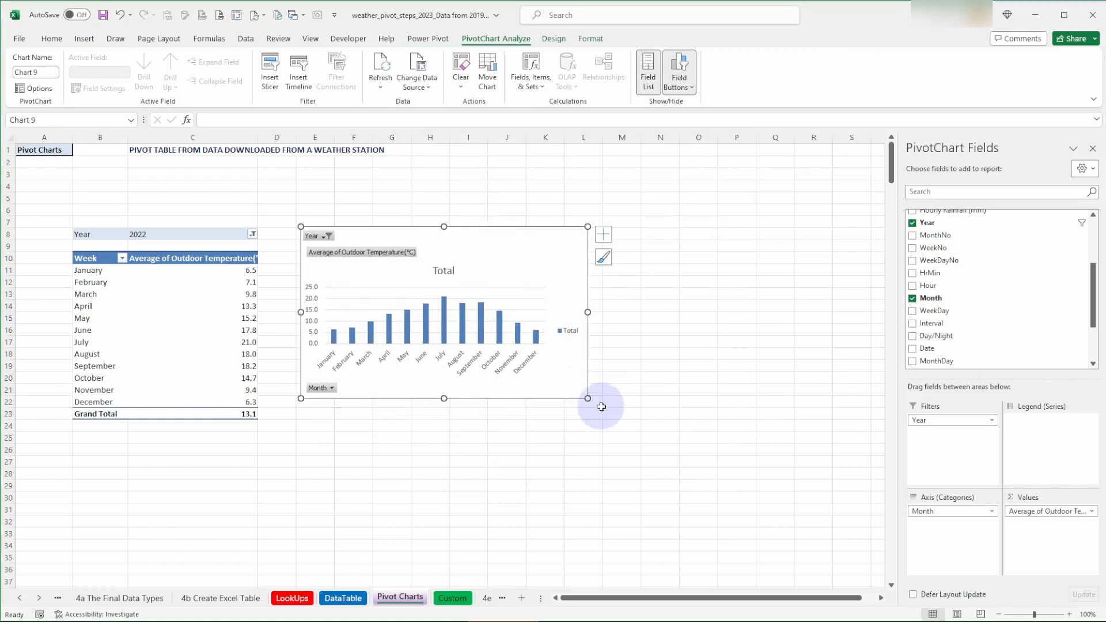
drag(588, 398, 608, 417)
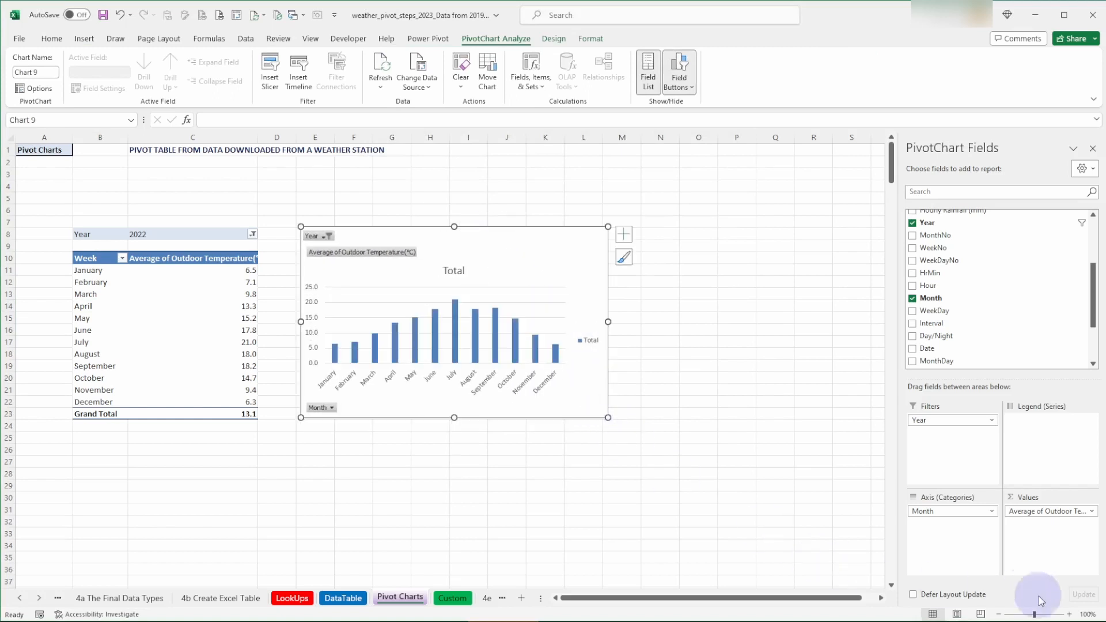
Replace the Month field with the Date field on the category axis of the pivot chart
click(1070, 614)
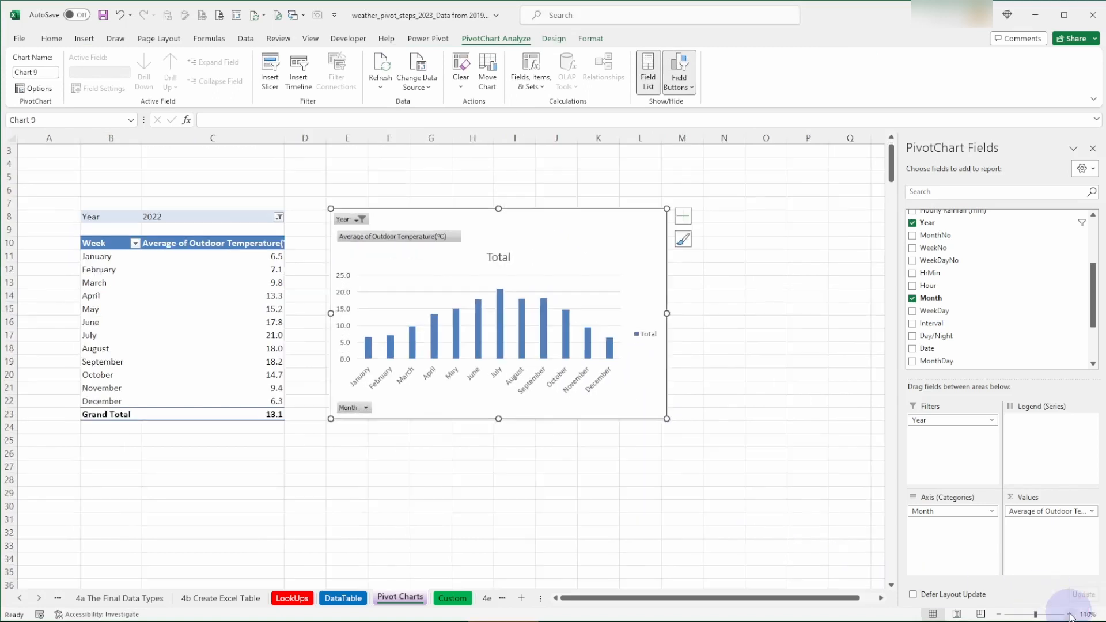
click(1069, 614)
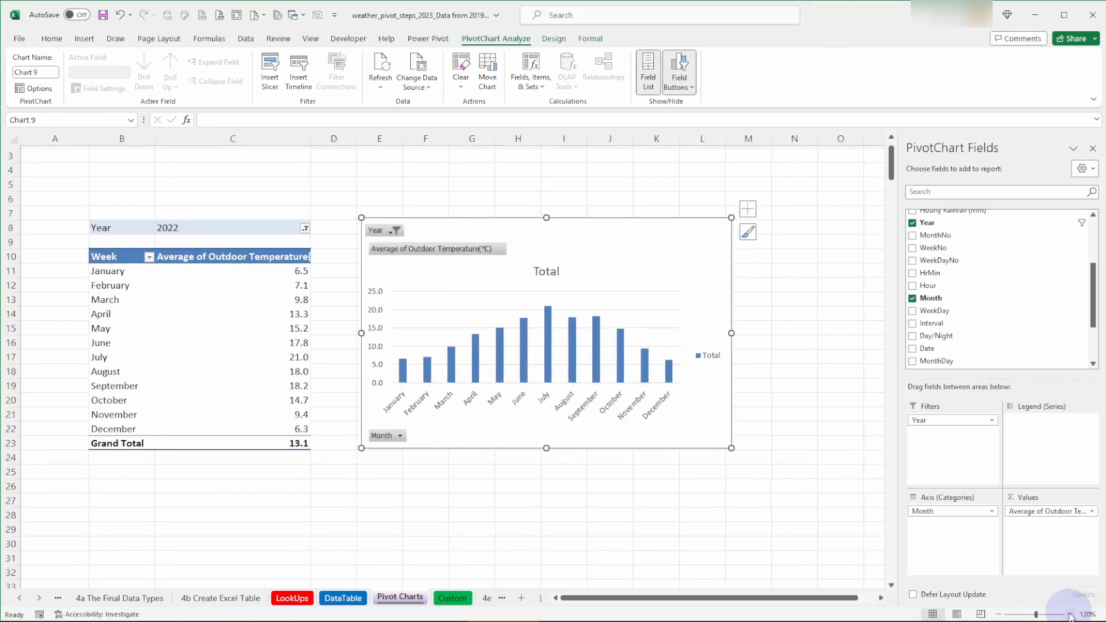
click(1069, 614)
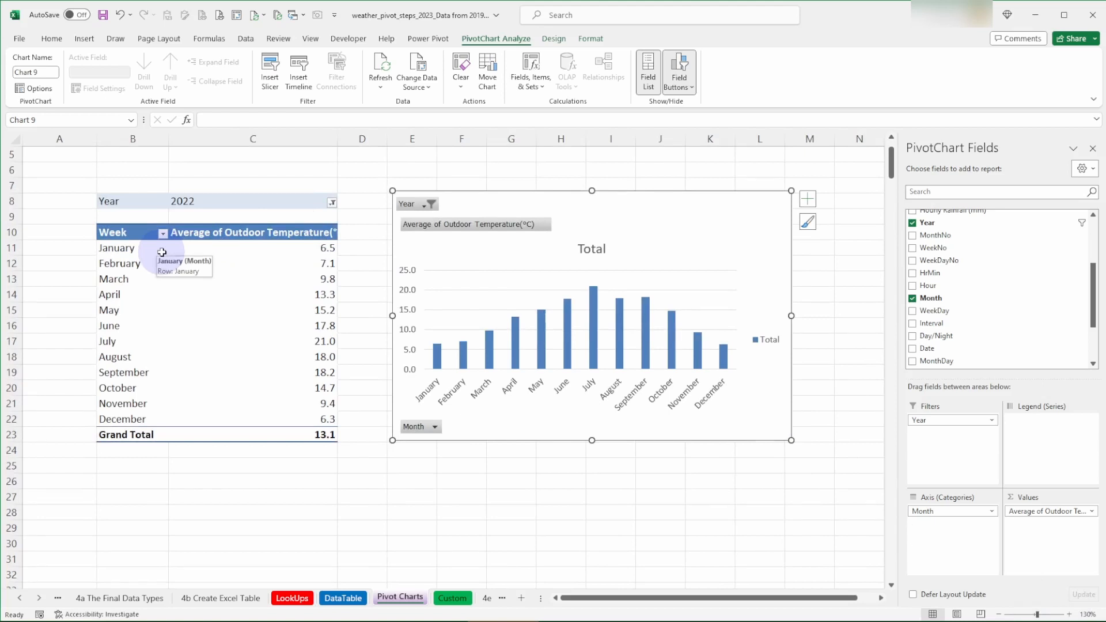
click(935, 512)
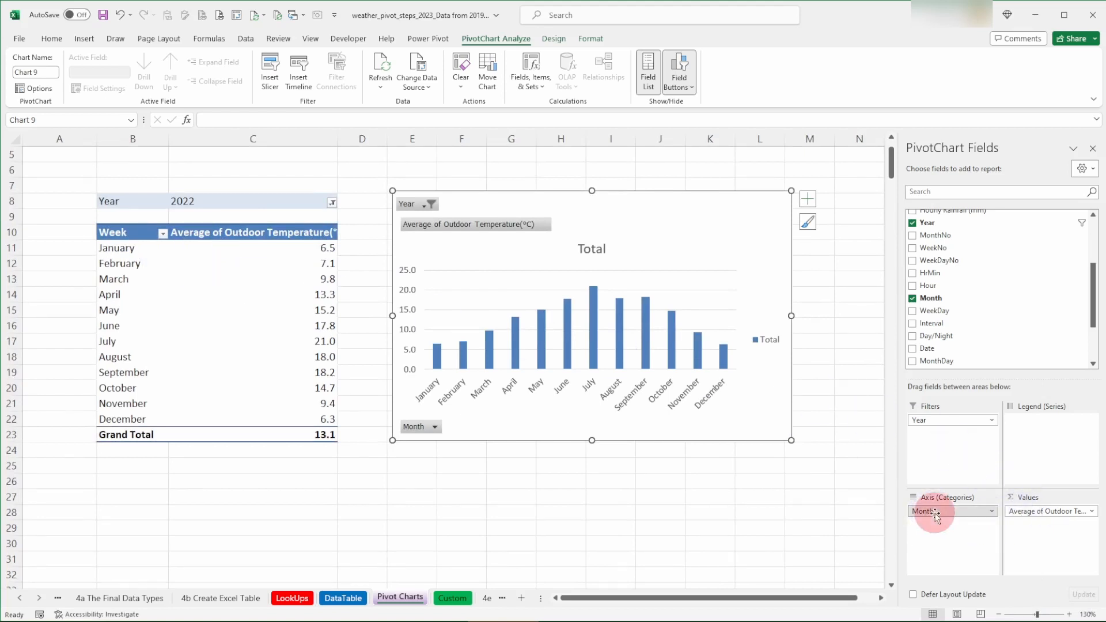
click(913, 298)
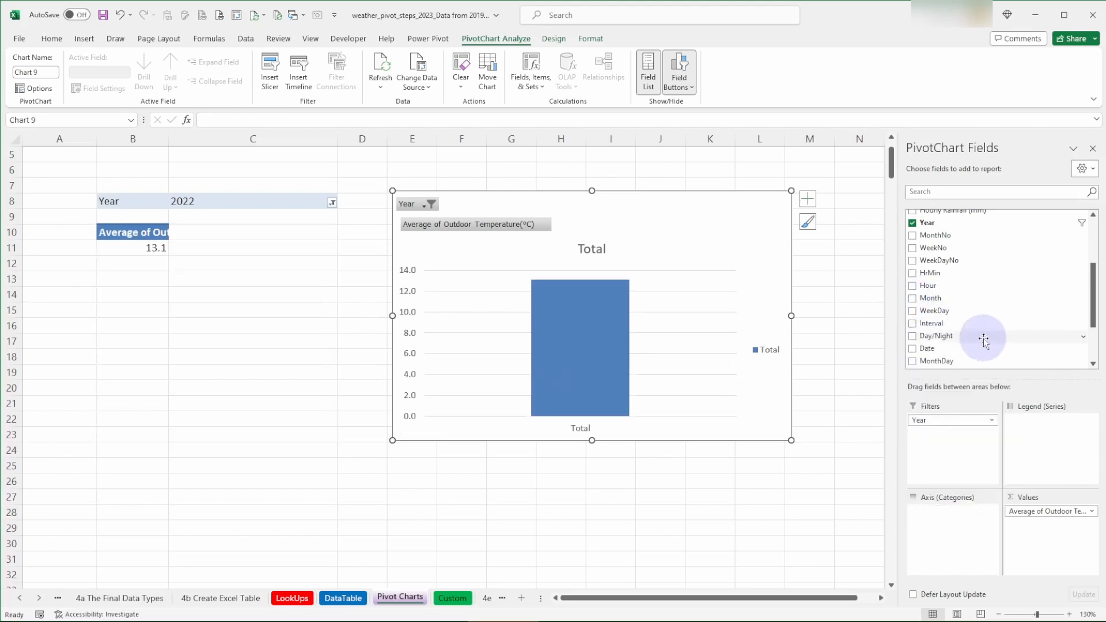
drag(952, 348, 965, 529)
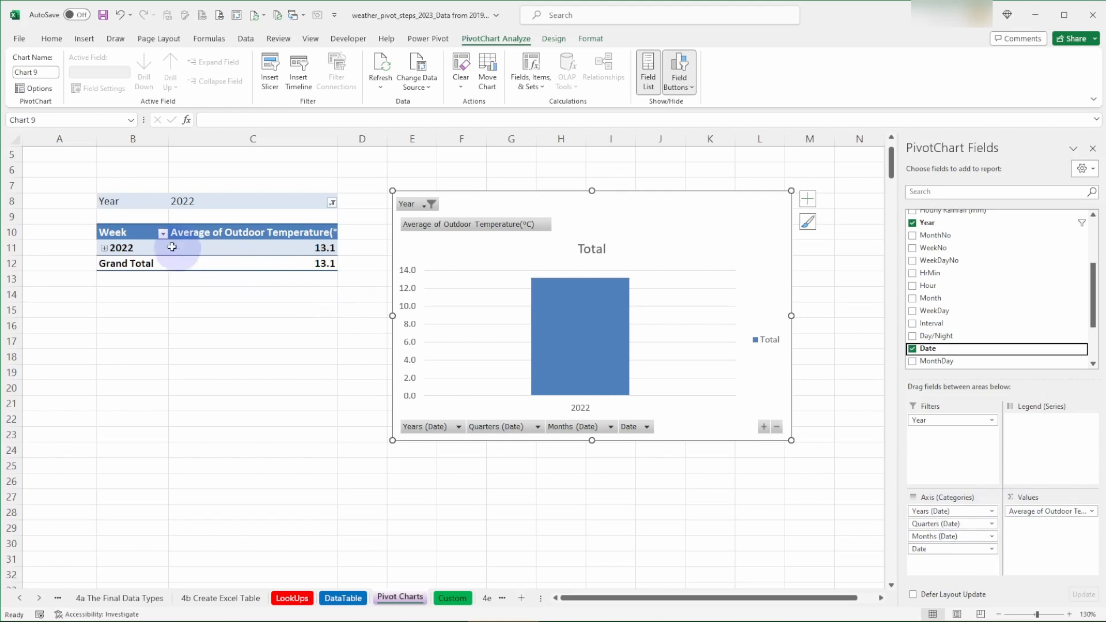
Expand 2022 into quarters and Qtr1 and Qtr2 into months in the pivot table, and collapse the quarters again
click(105, 248)
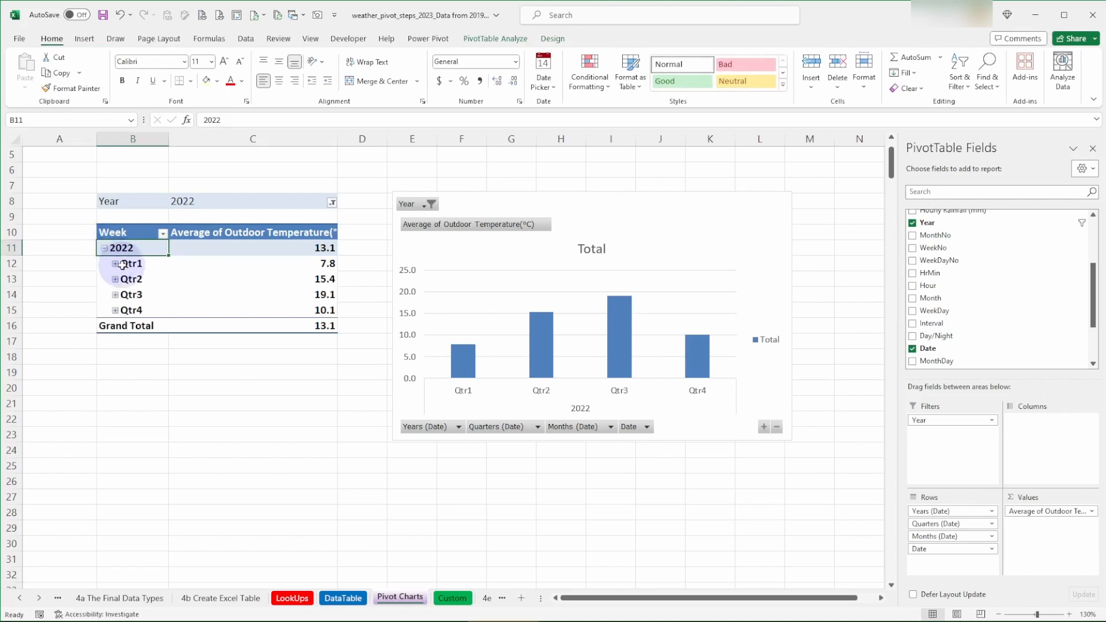
click(115, 263)
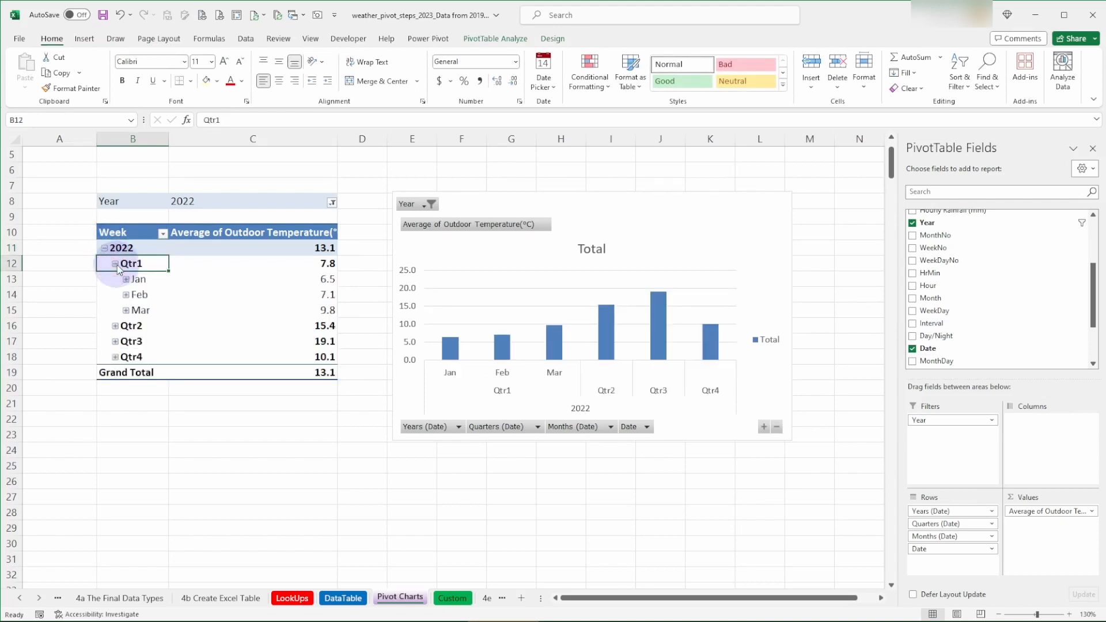
click(115, 326)
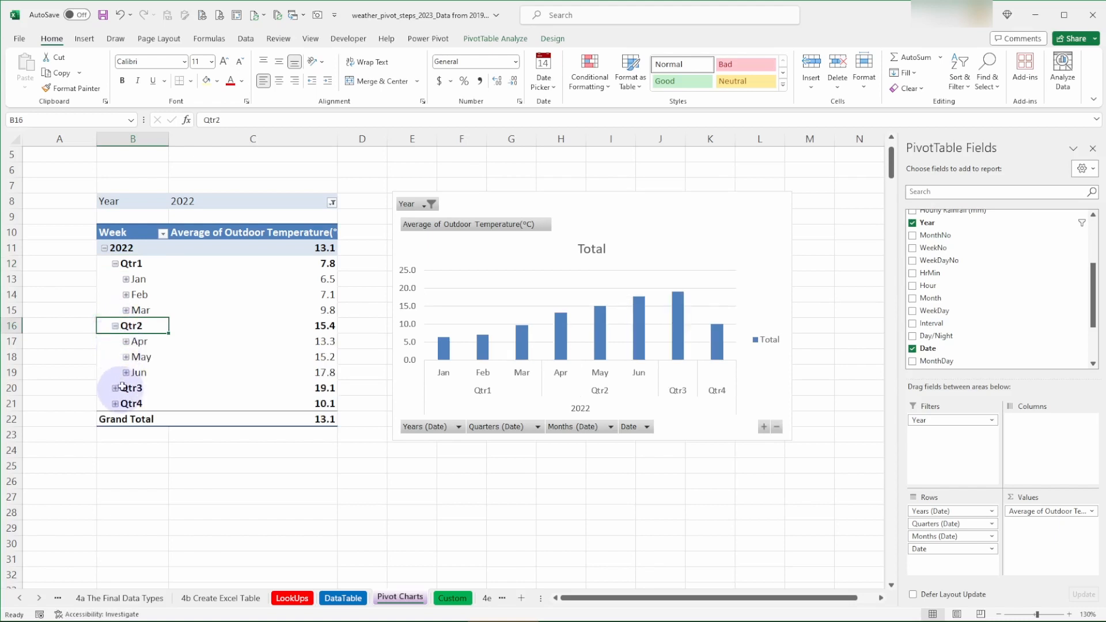
click(115, 326)
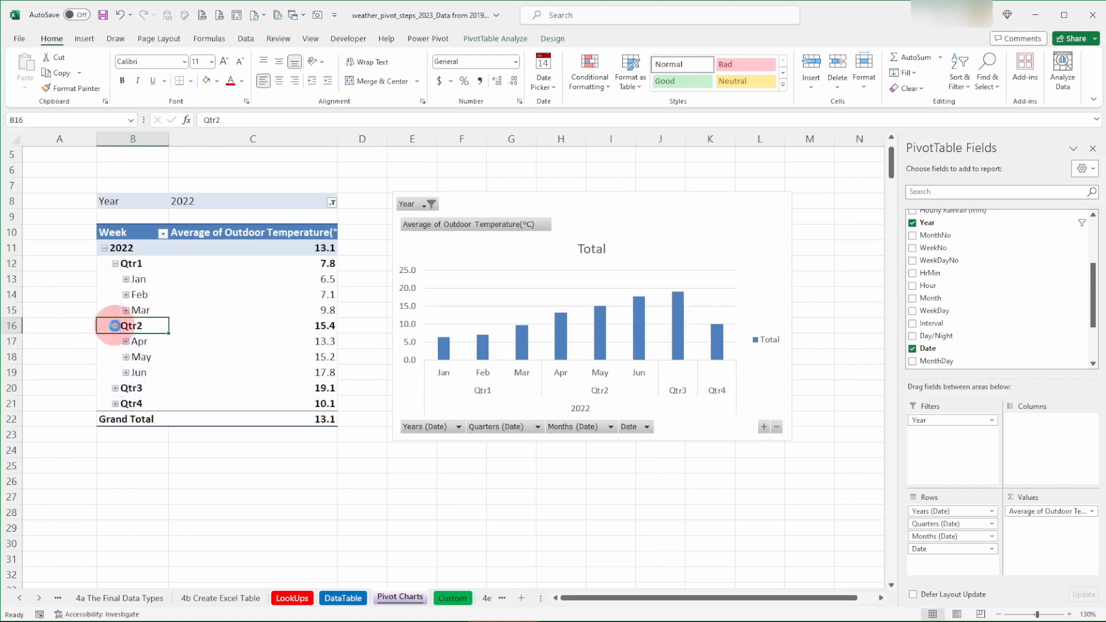
click(116, 265)
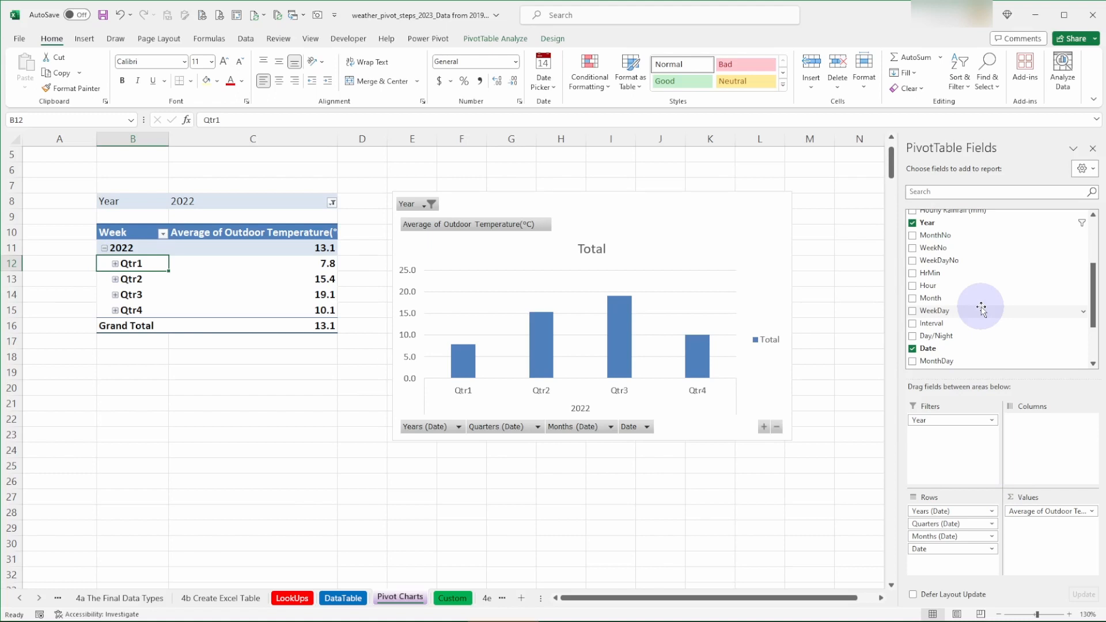
Move the Date field from the rows to the report filters and filter the pivot table to 25-02-19
scroll(982, 310, down, 2)
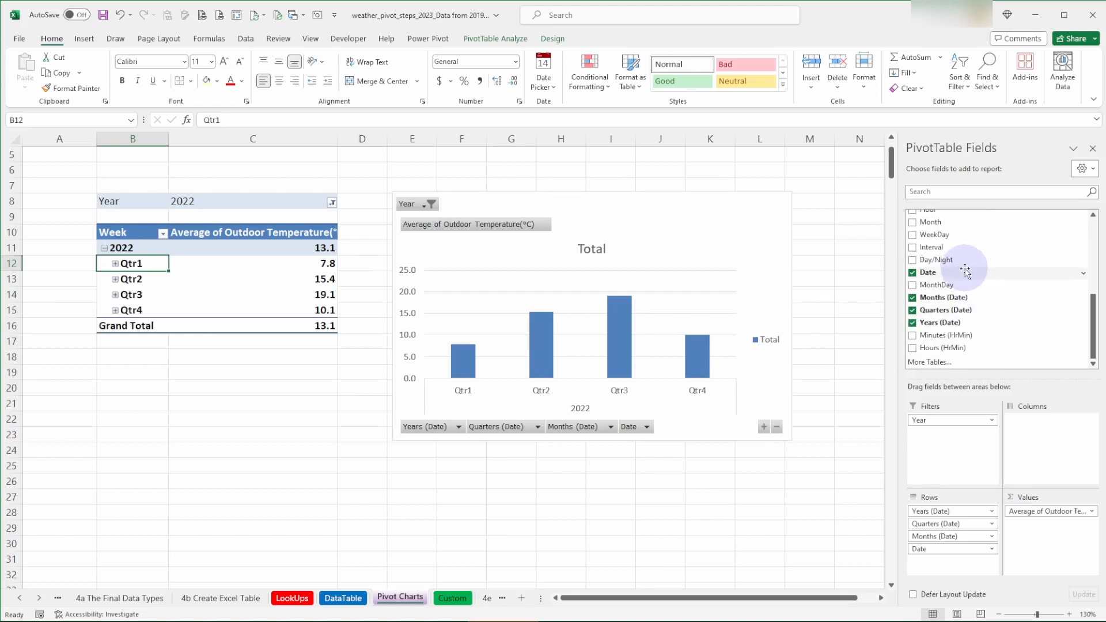
drag(962, 269, 958, 433)
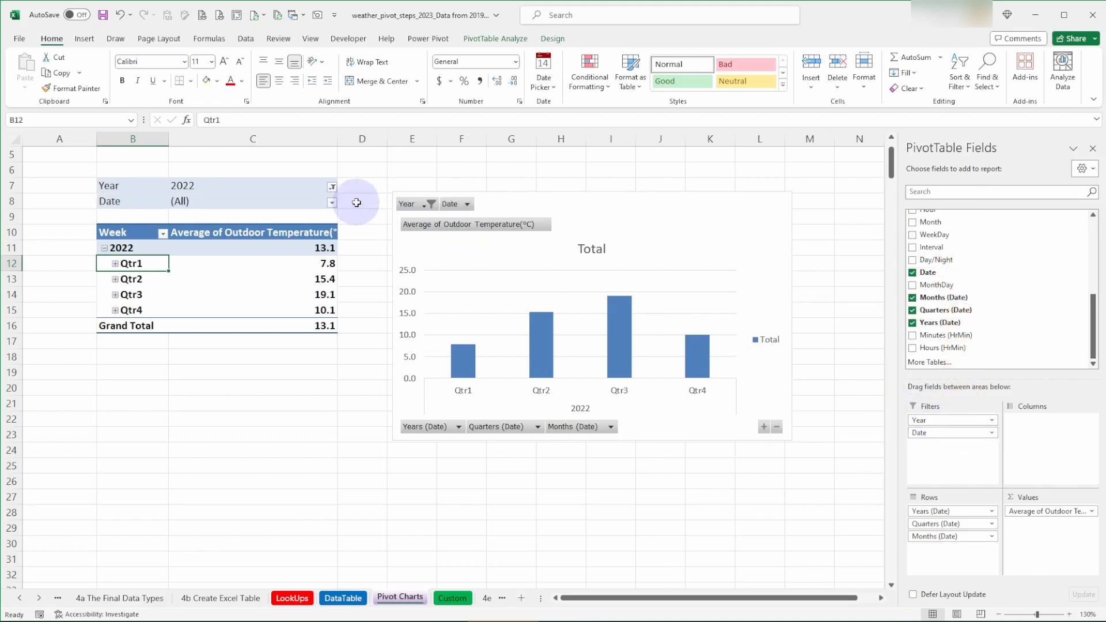
click(332, 202)
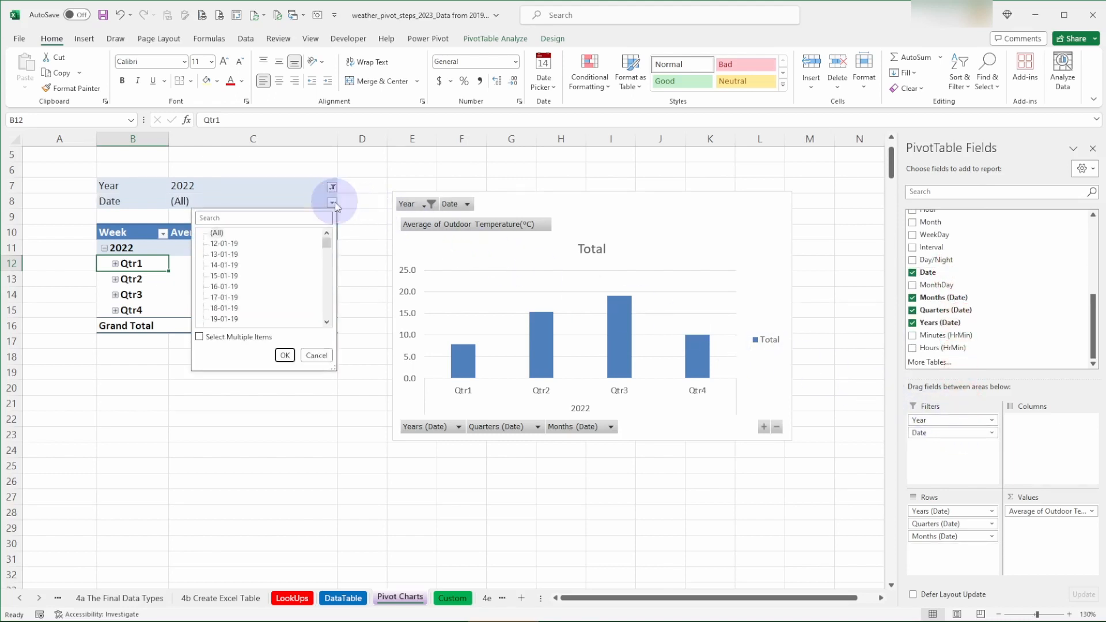
scroll(249, 277, down, 13)
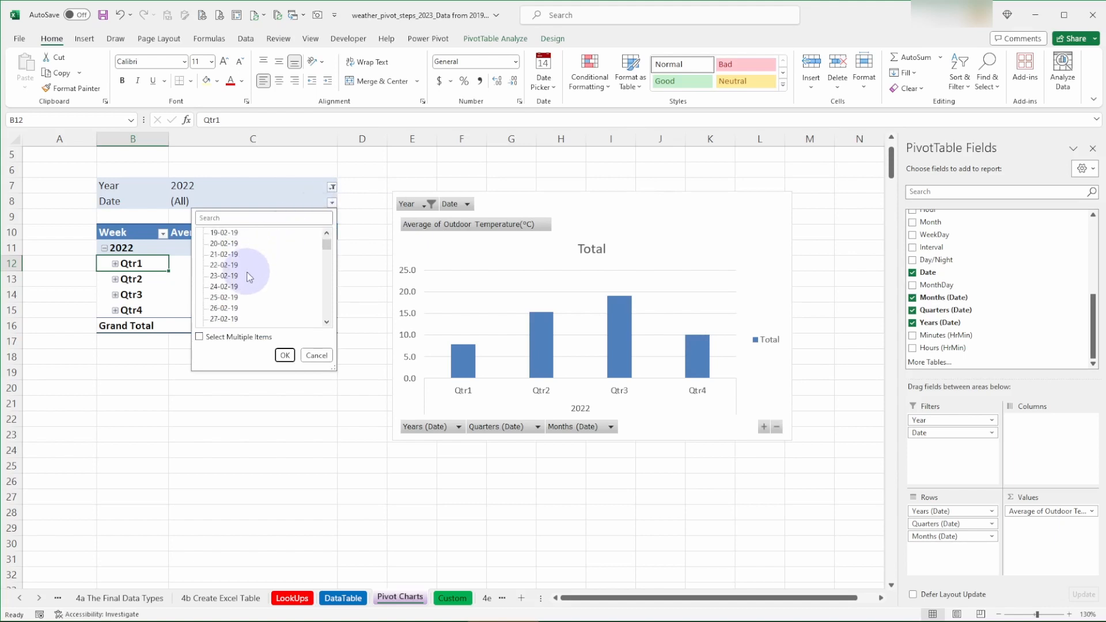
click(225, 297)
click(285, 355)
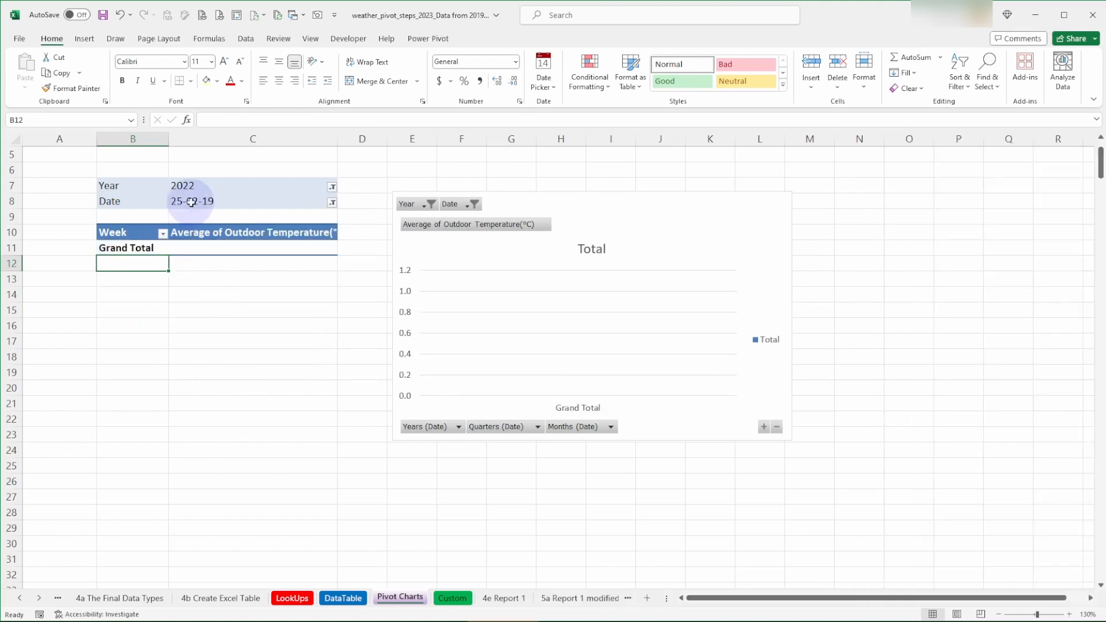
Set the pivot table's Year filter to (All)
click(332, 187)
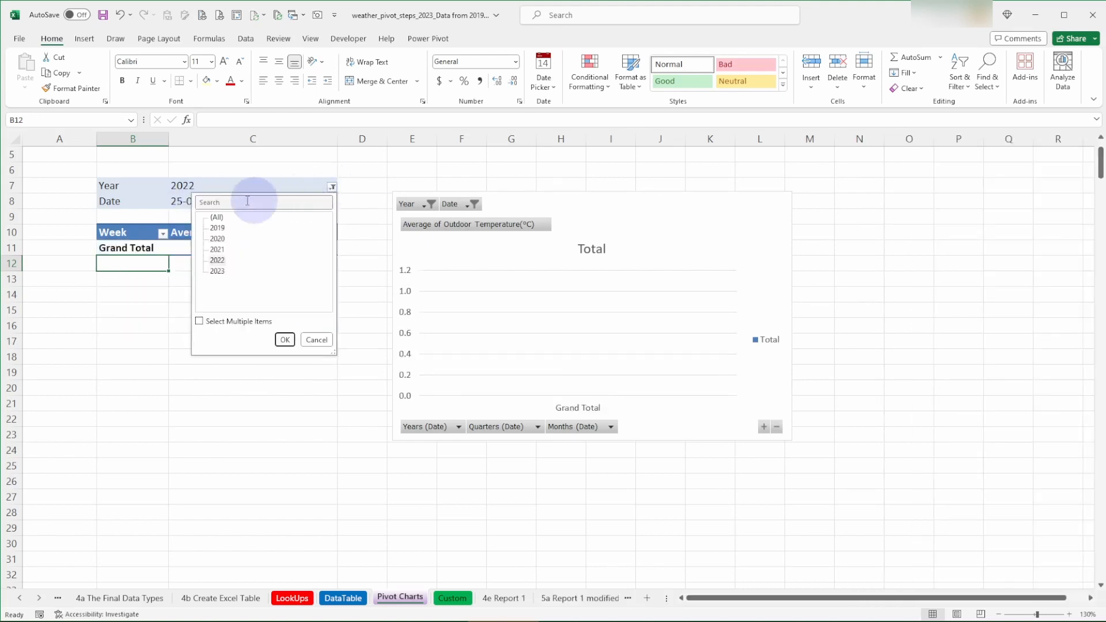
click(219, 218)
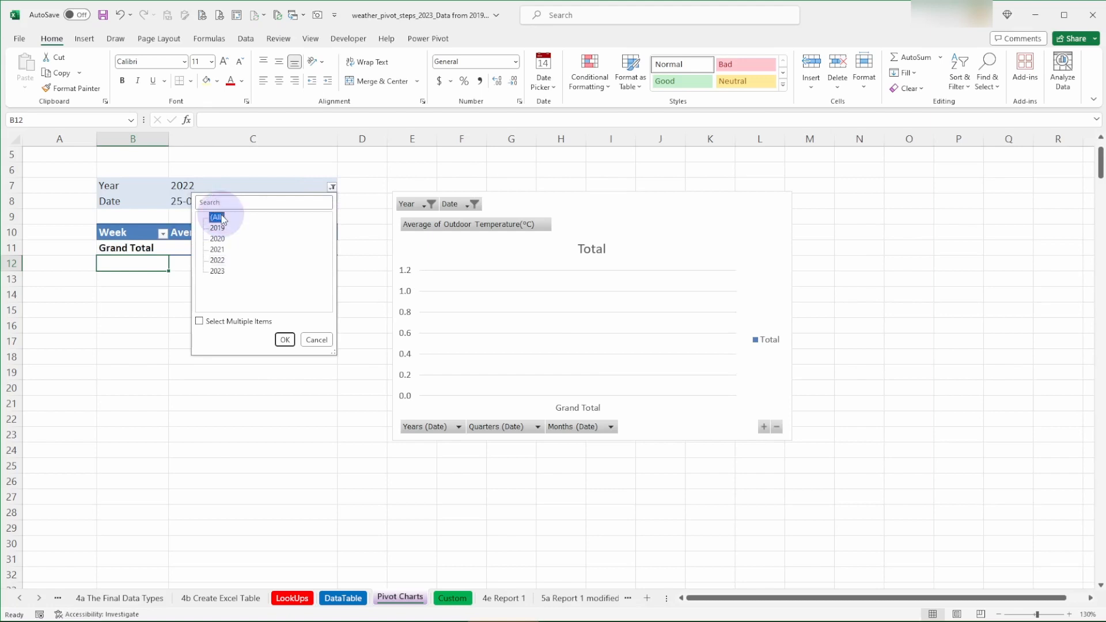
click(293, 345)
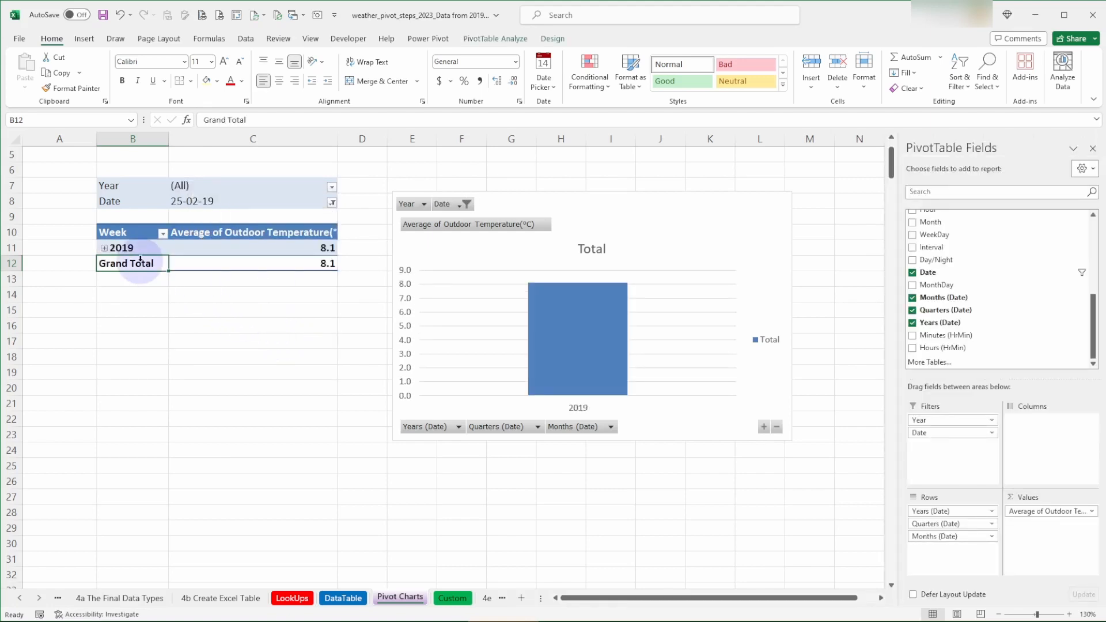
Expand 2019 and its Qtr1 in the pivot table down to month level
click(104, 248)
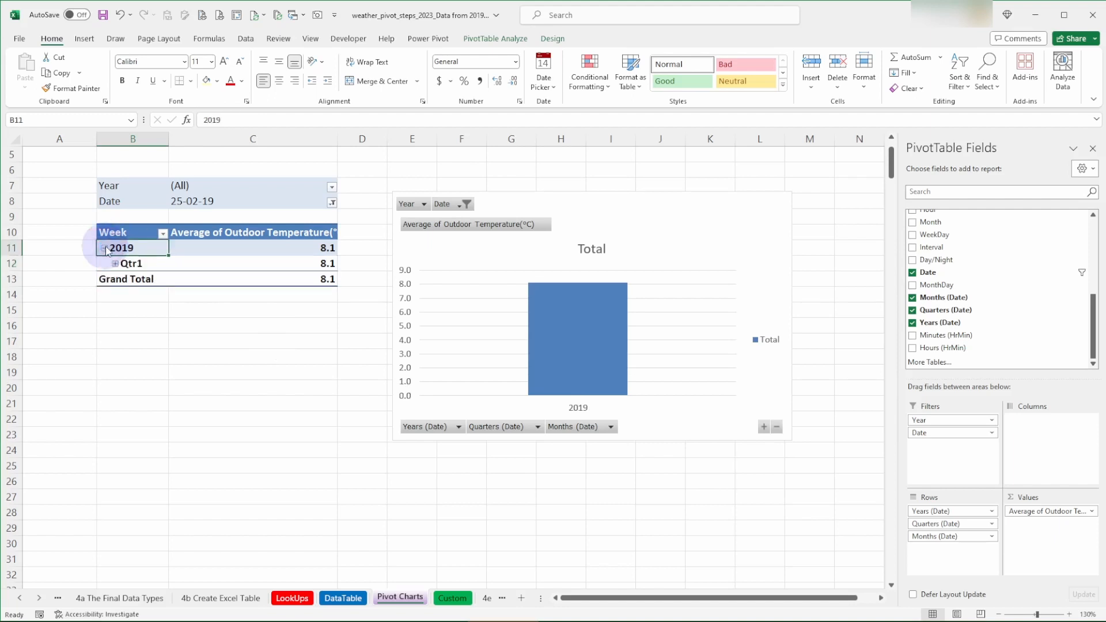
click(112, 268)
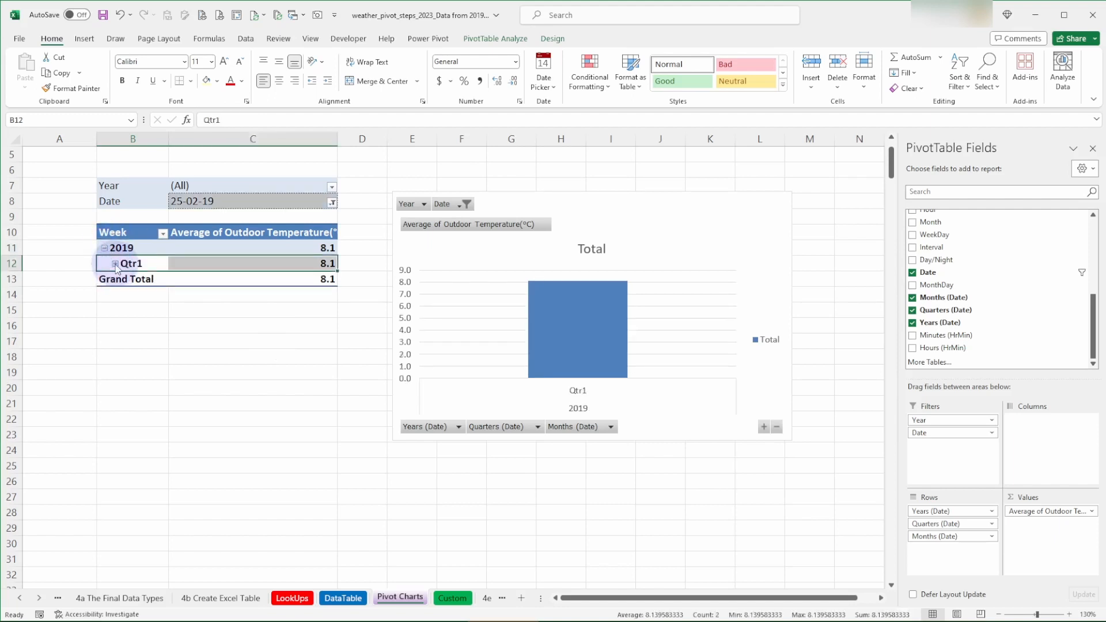
click(114, 264)
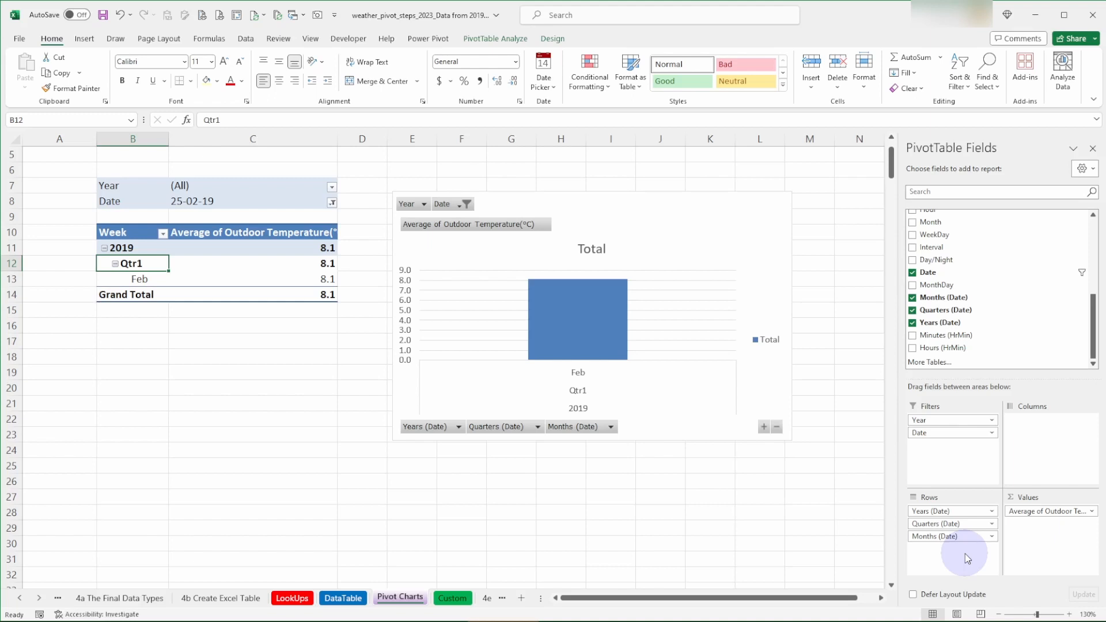
Replace the Years, Quarters and Months (Date) row fields of the pivot table with the Hour field
click(913, 322)
click(913, 310)
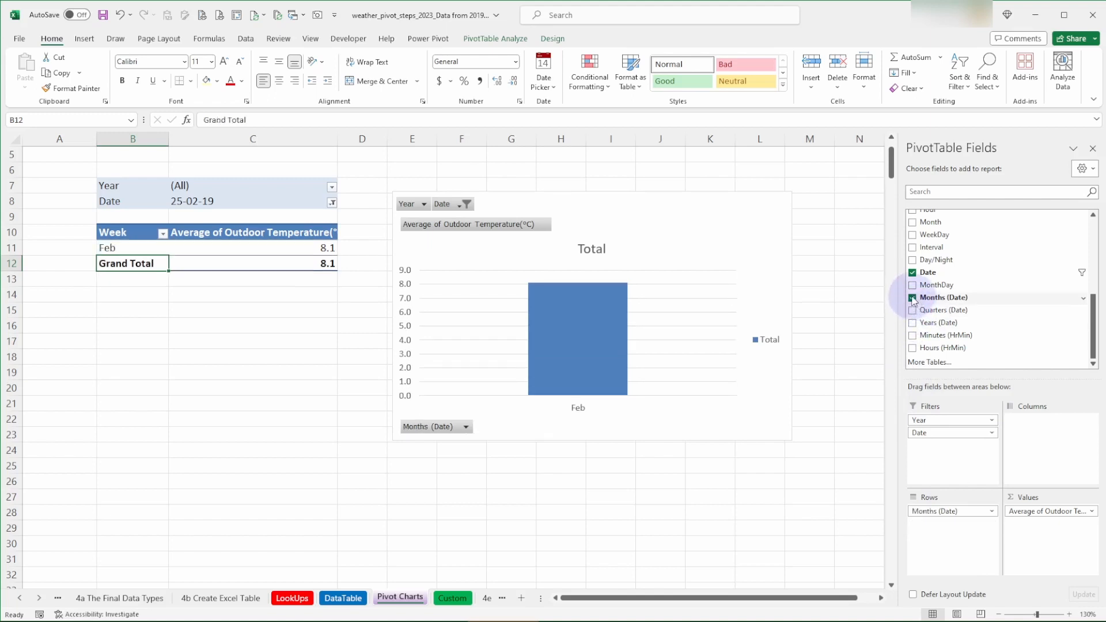
click(912, 298)
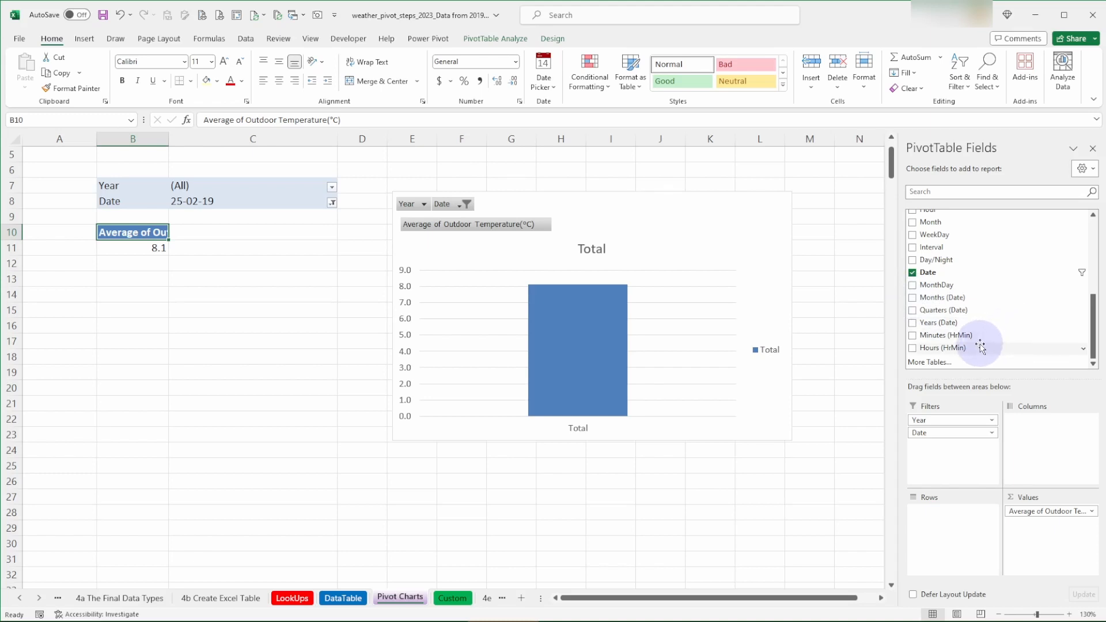
scroll(983, 346, up, 3)
drag(933, 275, 949, 526)
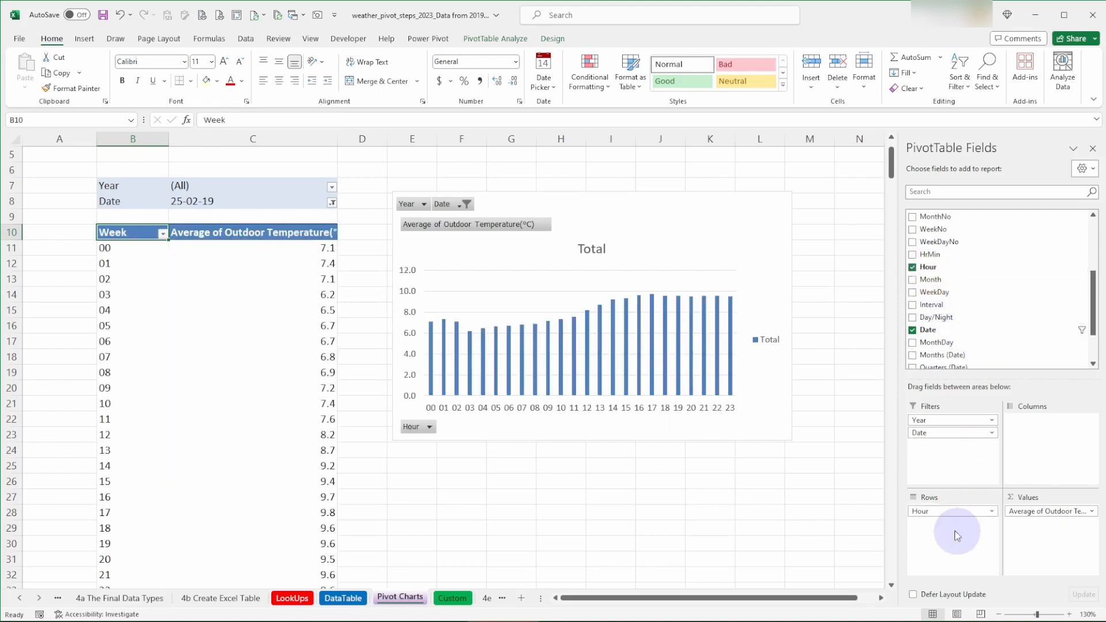
Examine the hourly average outdoor temperatures in the pivot table down to the Grand Total row
mouse_move(191, 270)
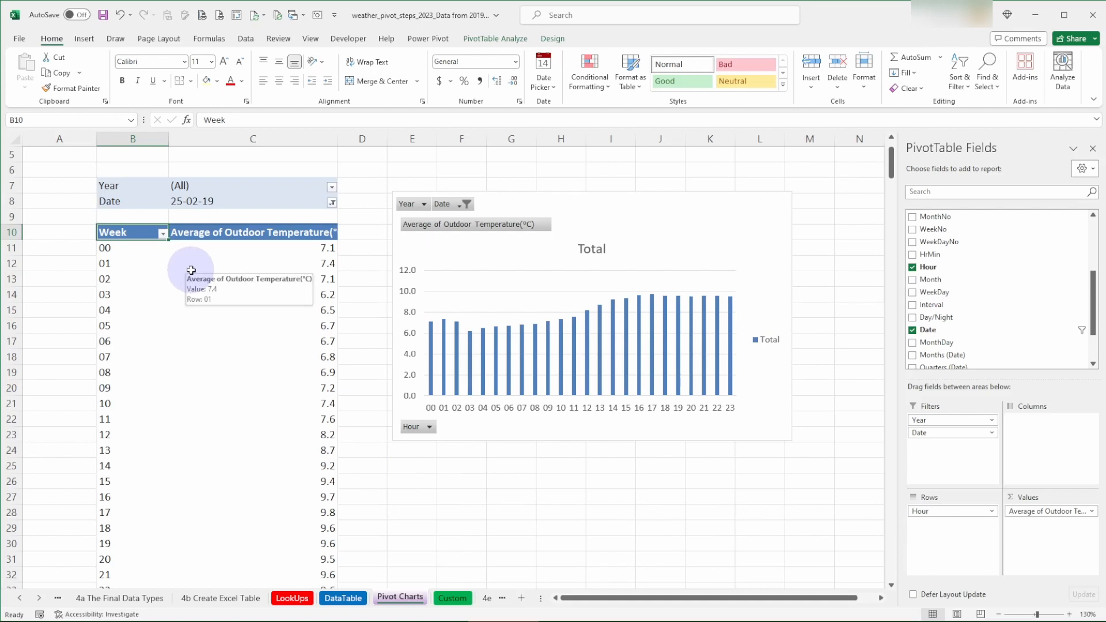
scroll(191, 270, down, 5)
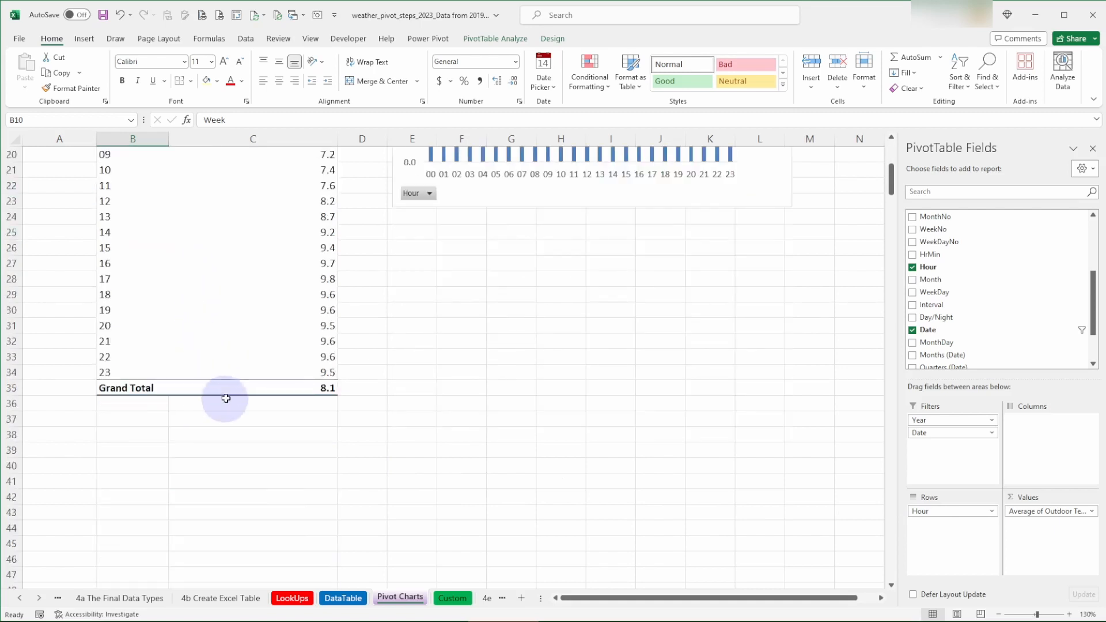
scroll(229, 368, up, 5)
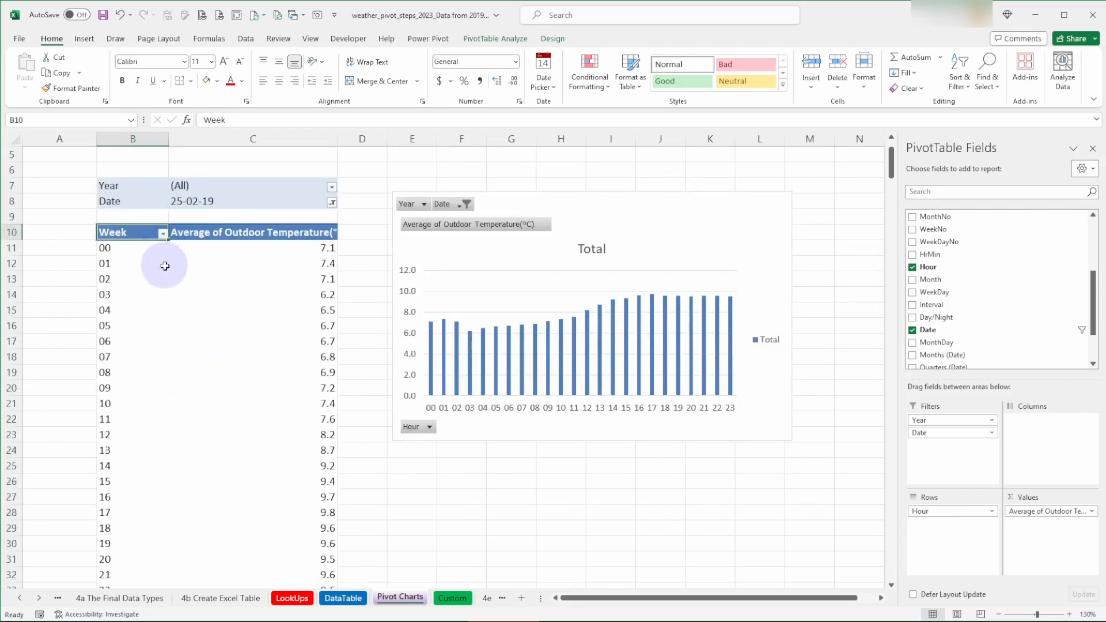
scroll(165, 266, down, 5)
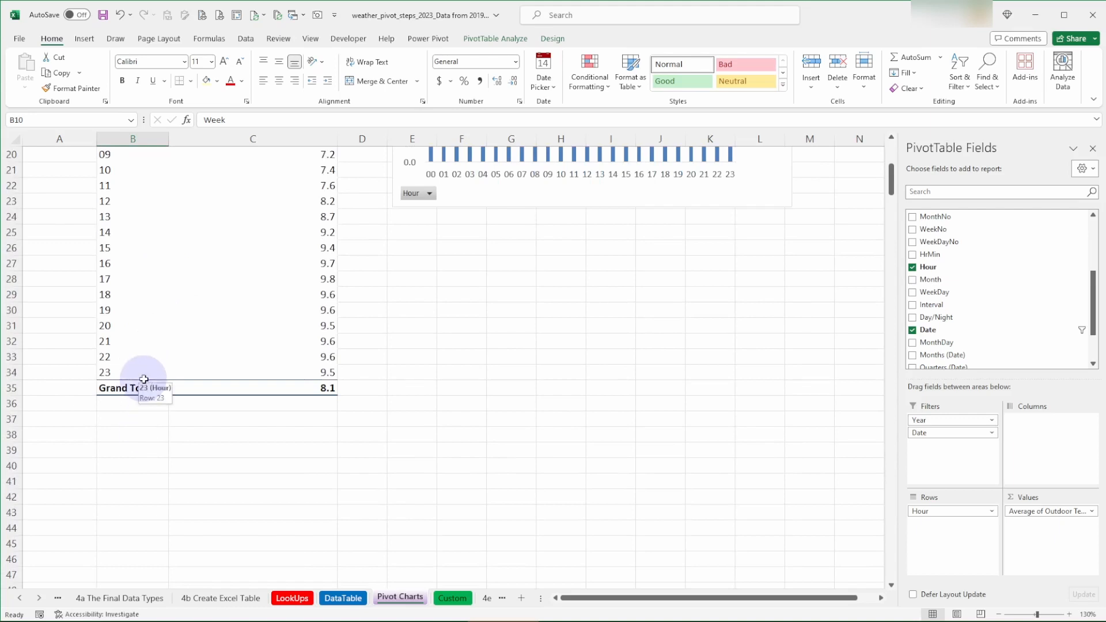
scroll(144, 379, up, 6)
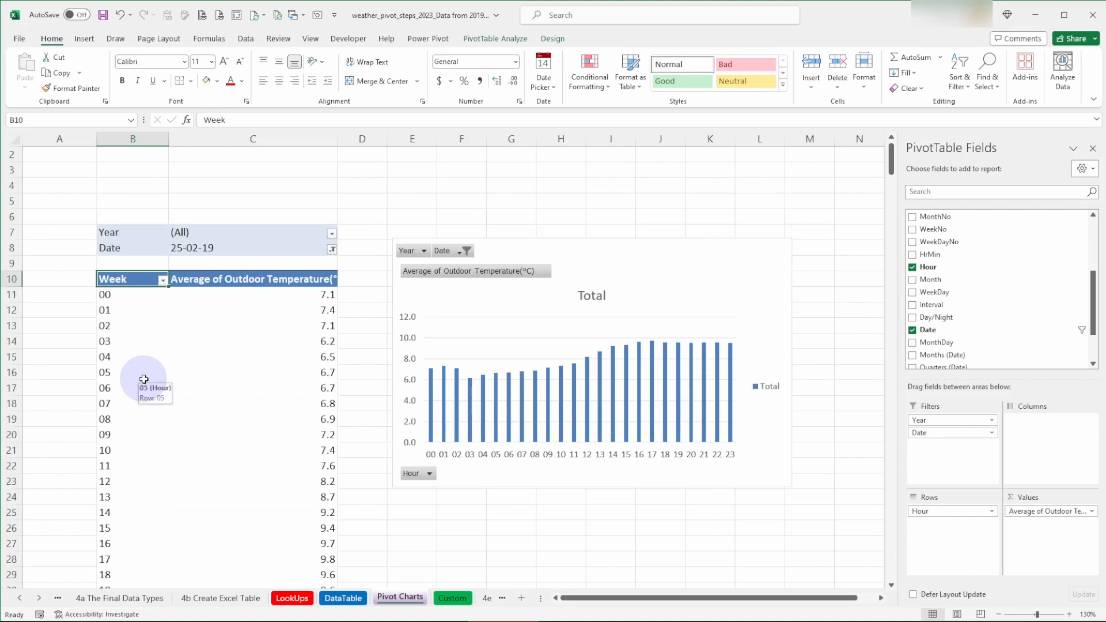
Change the pivot chart of hourly temperatures to a Line chart
click(647, 283)
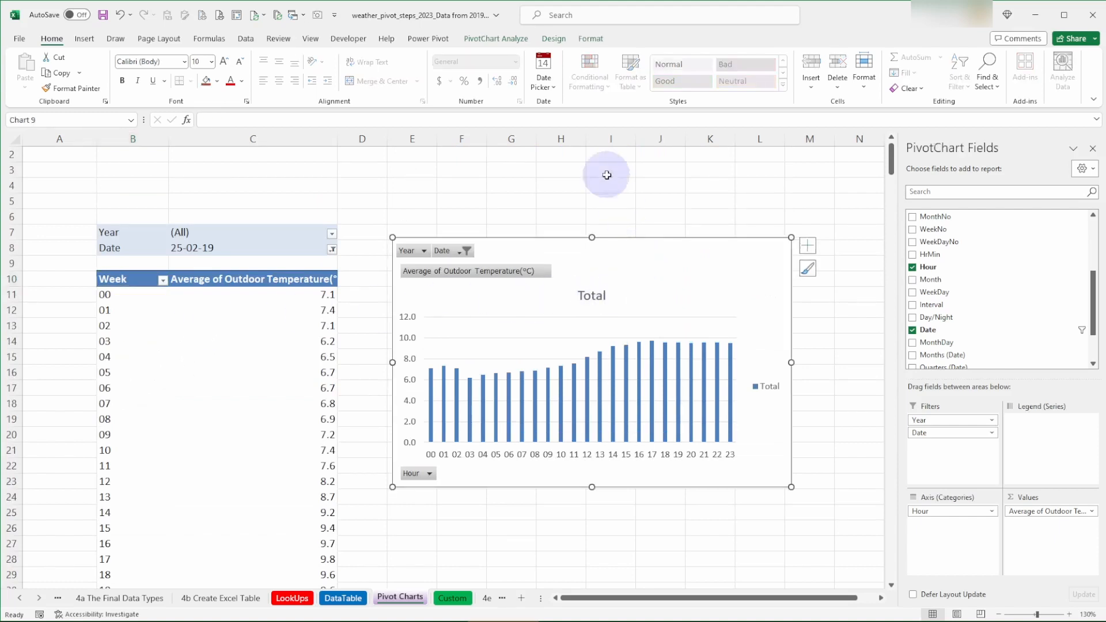
click(564, 39)
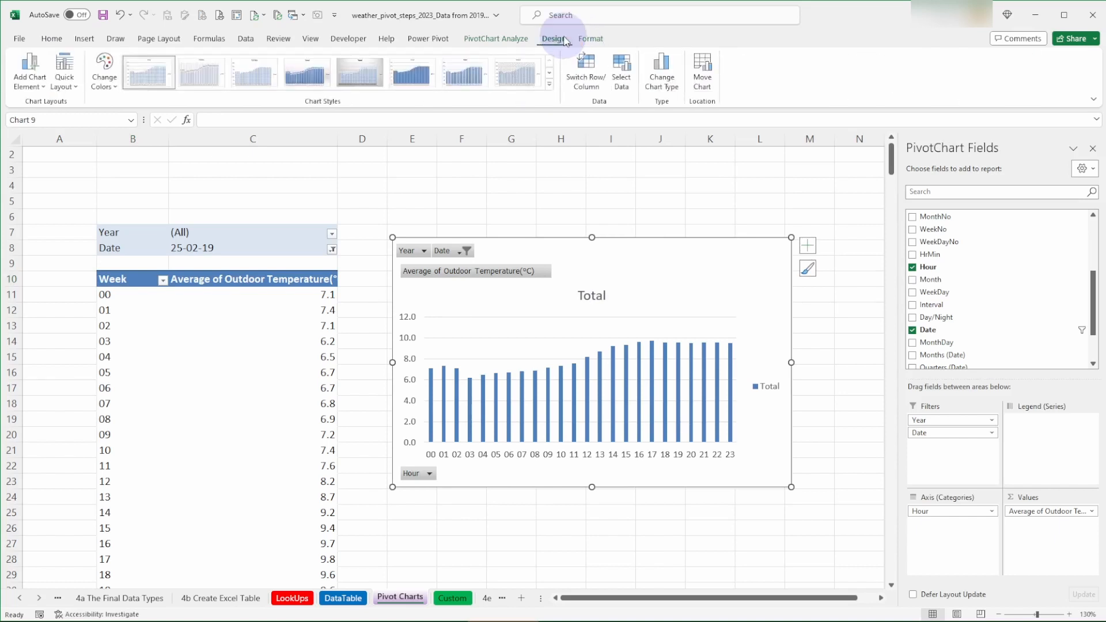
click(661, 86)
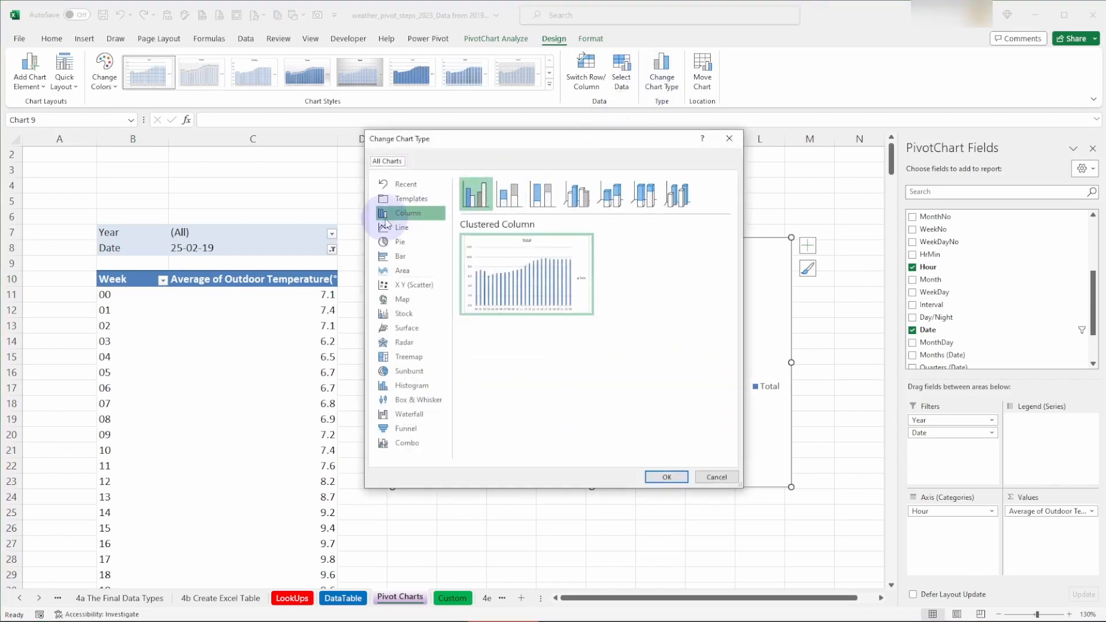
click(403, 225)
click(665, 482)
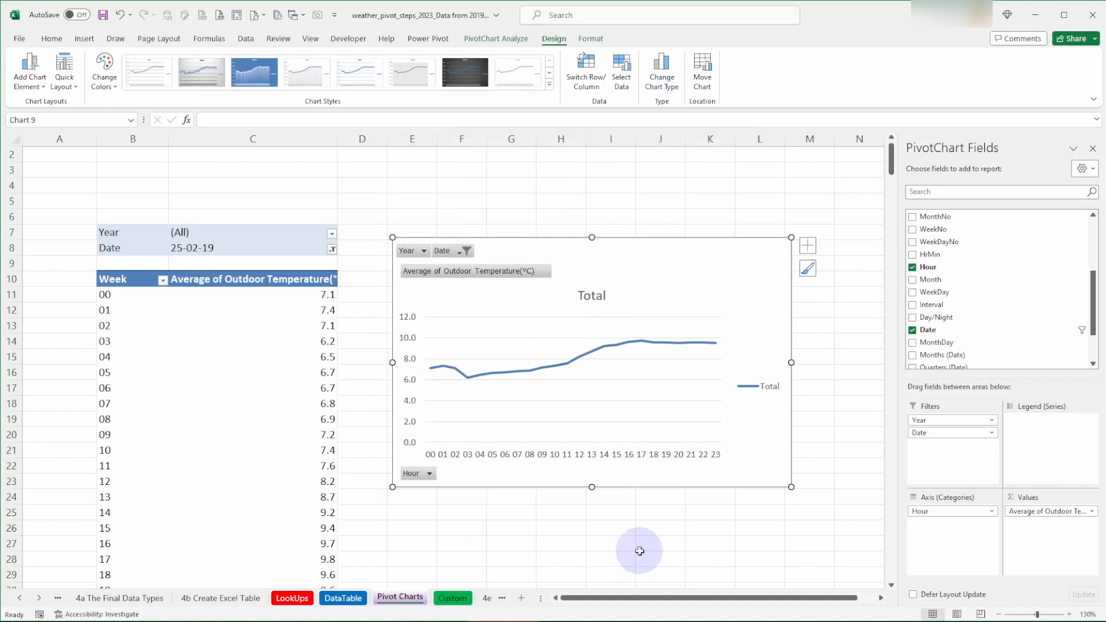
Set the pivot table's Date filter to 15-08-19 and select the empty cell B6 above the filters
click(333, 250)
click(333, 250)
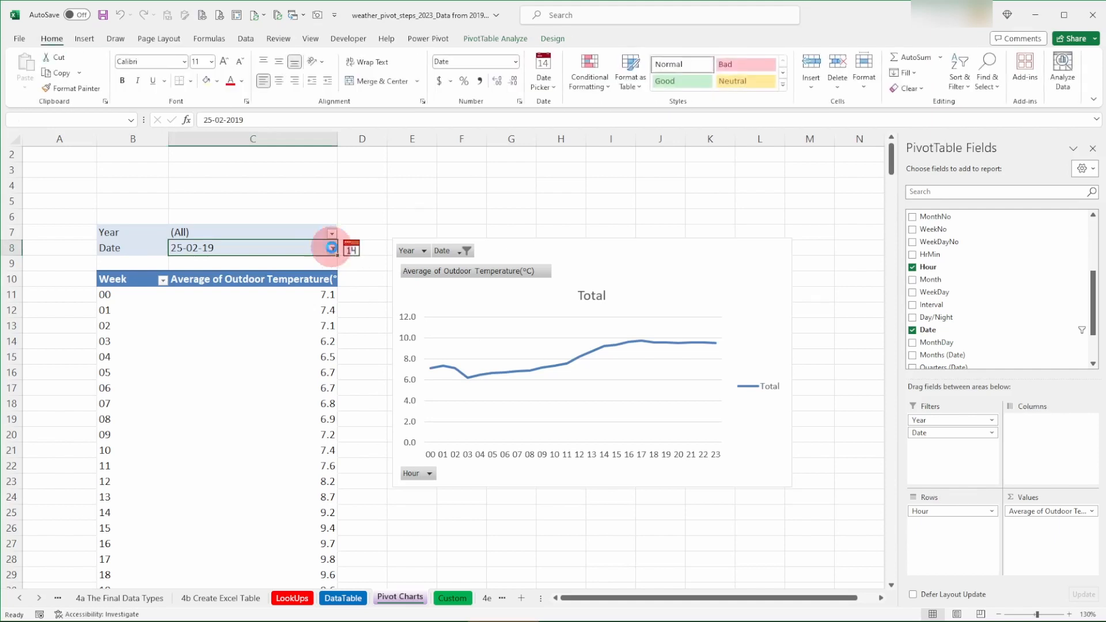
scroll(268, 302, down, 20)
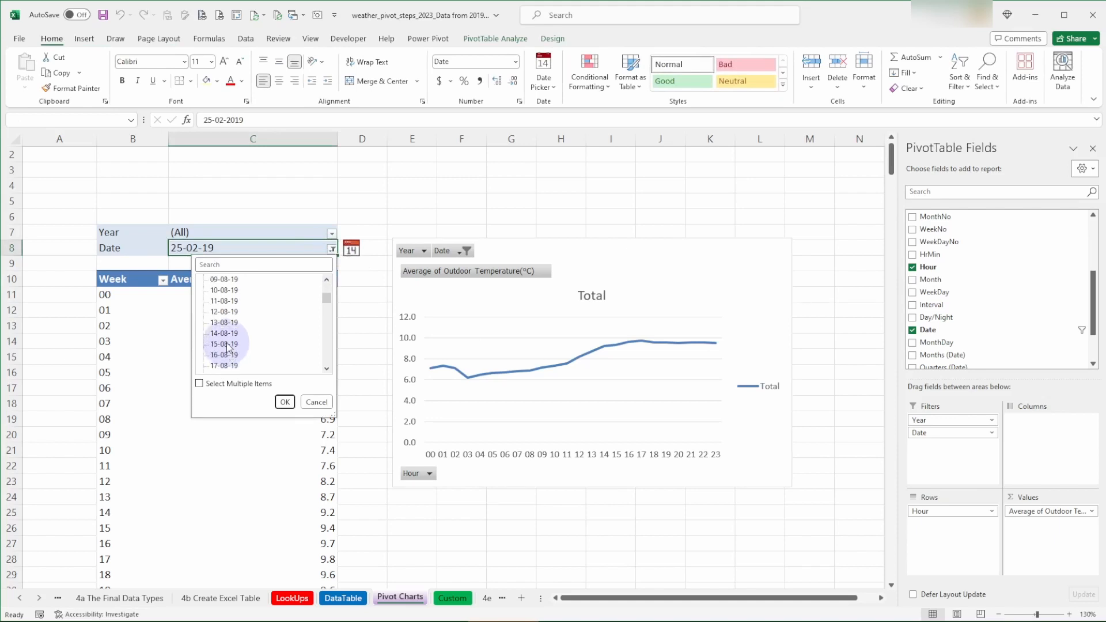
click(228, 345)
click(286, 402)
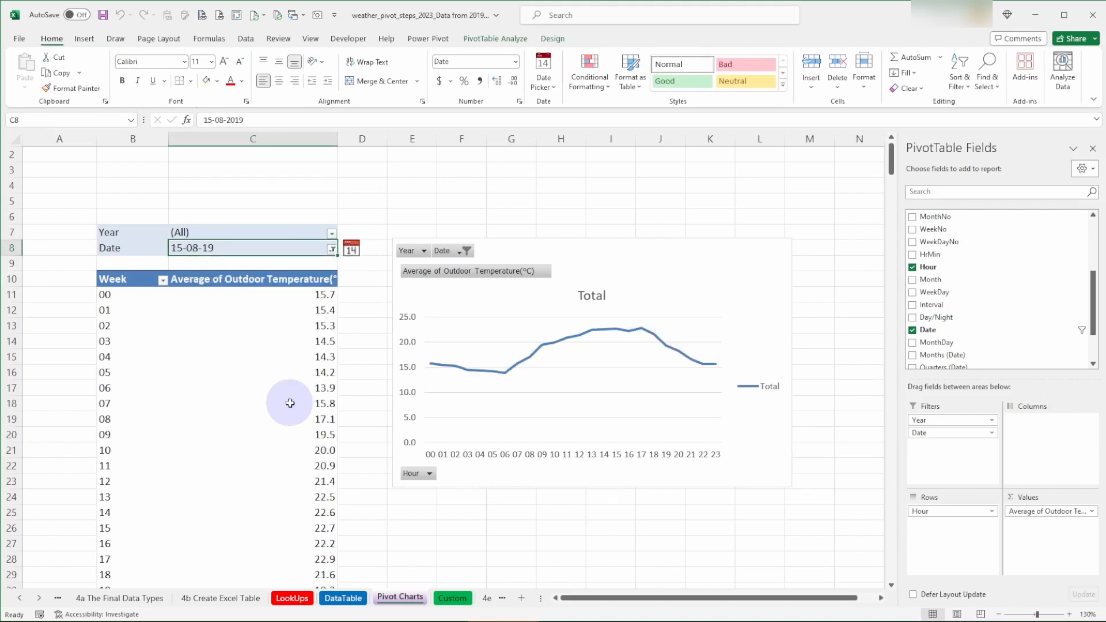
click(141, 217)
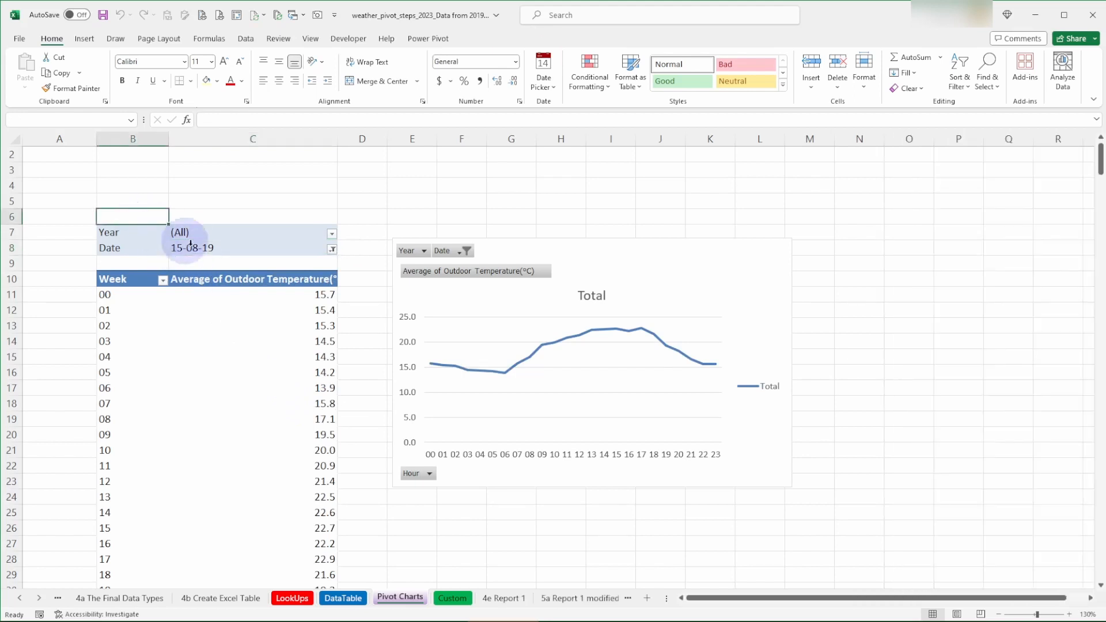
click(453, 599)
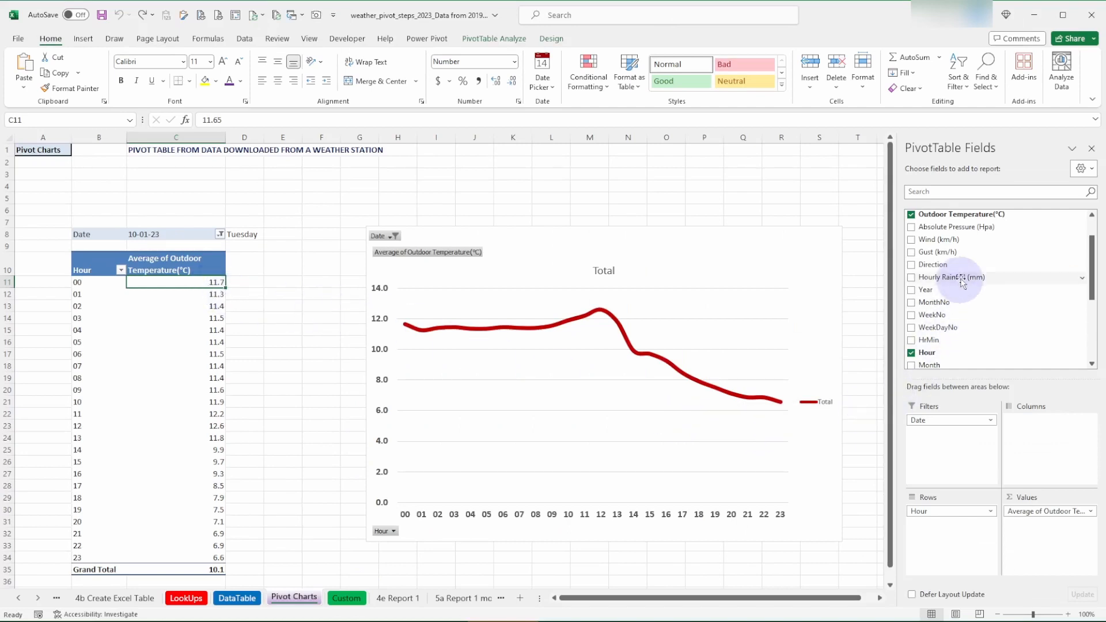
Add Wind (km/h) and Hourly Rainfall (mm) to the pivot table's values and summarize the wind field by Average
drag(969, 240, 1047, 528)
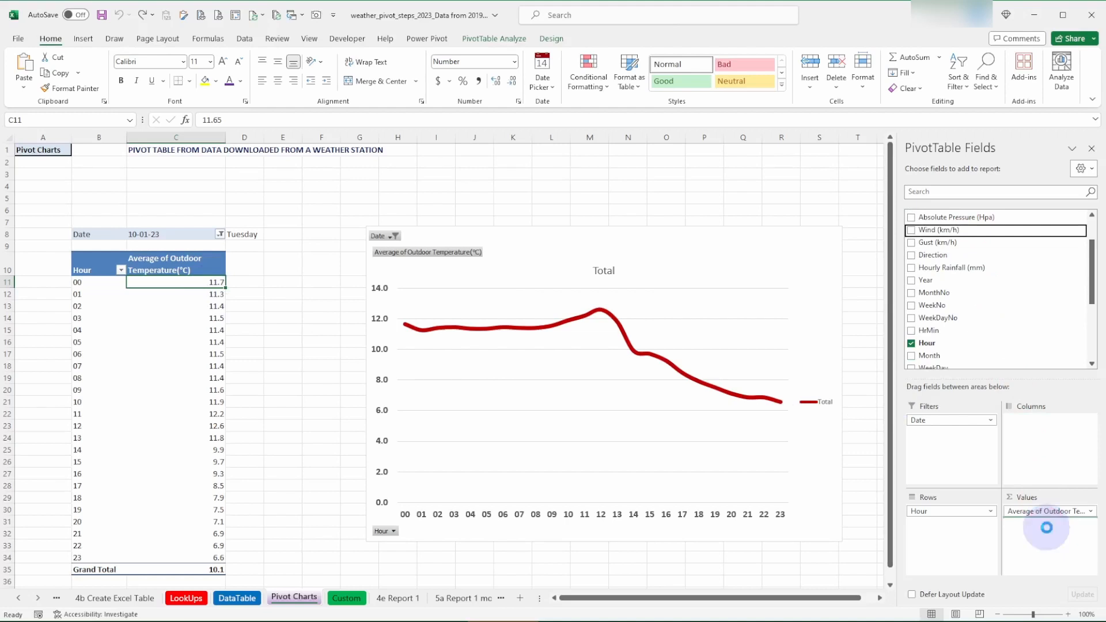
drag(978, 267, 1049, 535)
click(1053, 523)
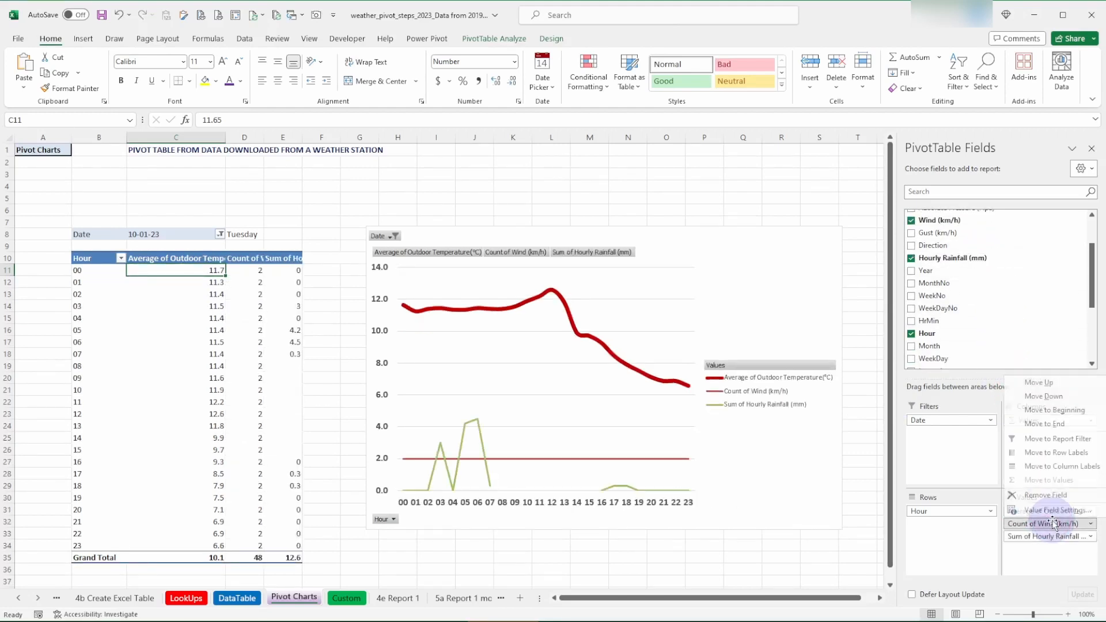
click(1058, 510)
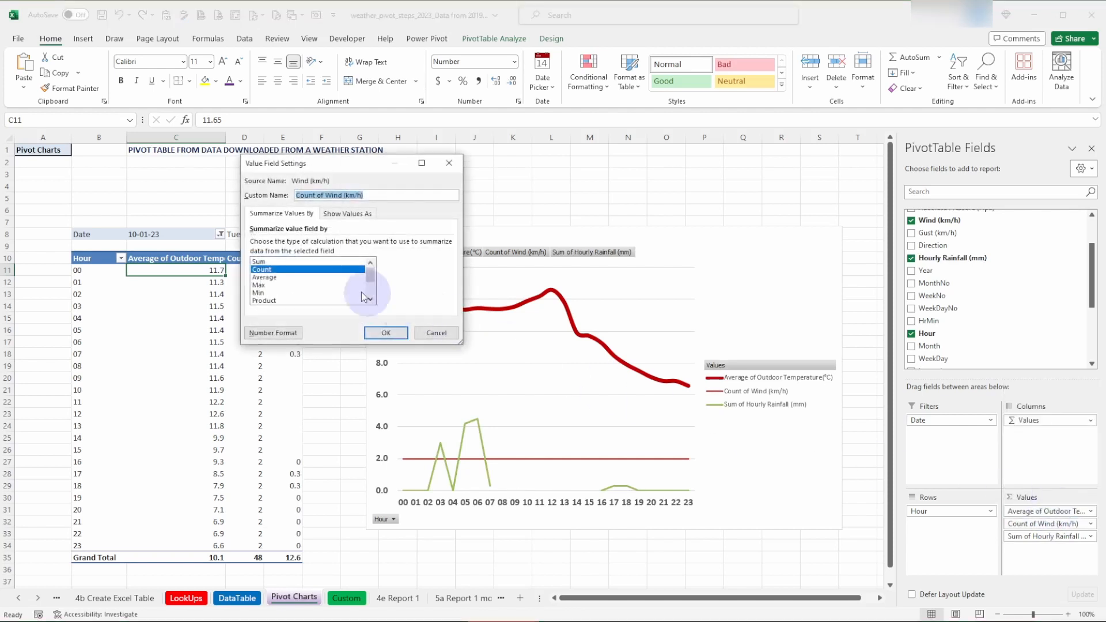
click(256, 271)
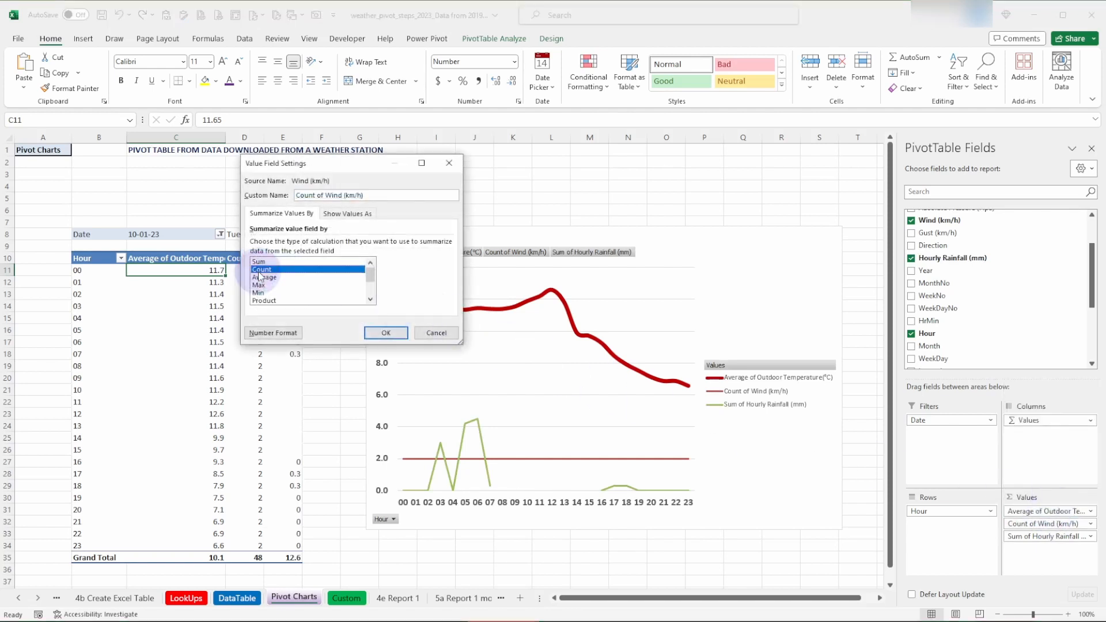
click(259, 277)
click(386, 334)
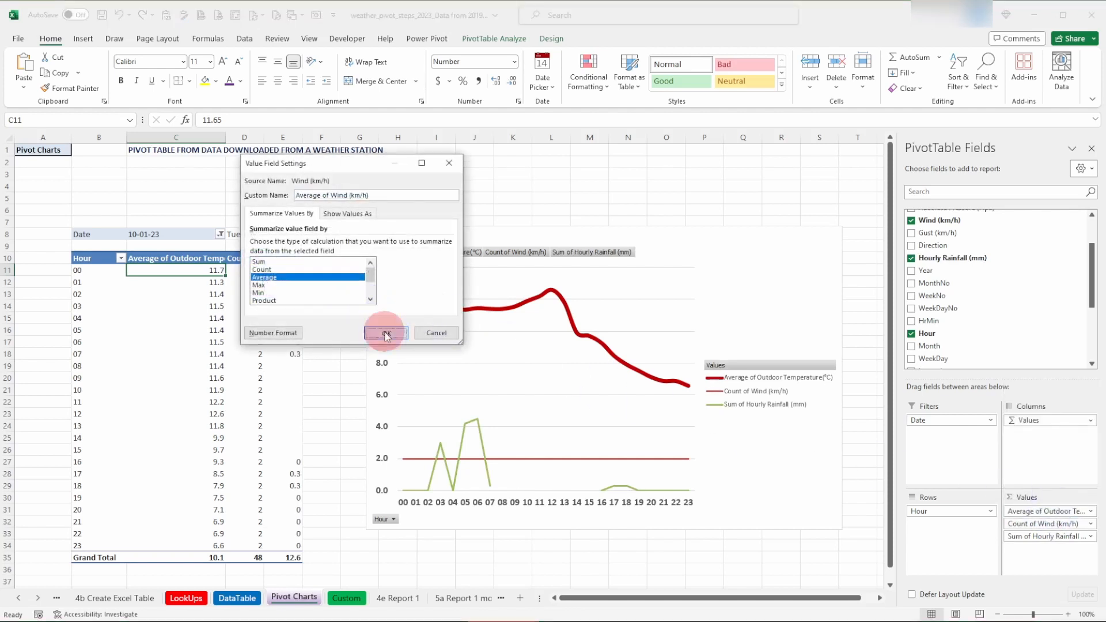
Format the wind and rainfall values in D11:E35 with comma style and one decimal place
drag(251, 271, 299, 561)
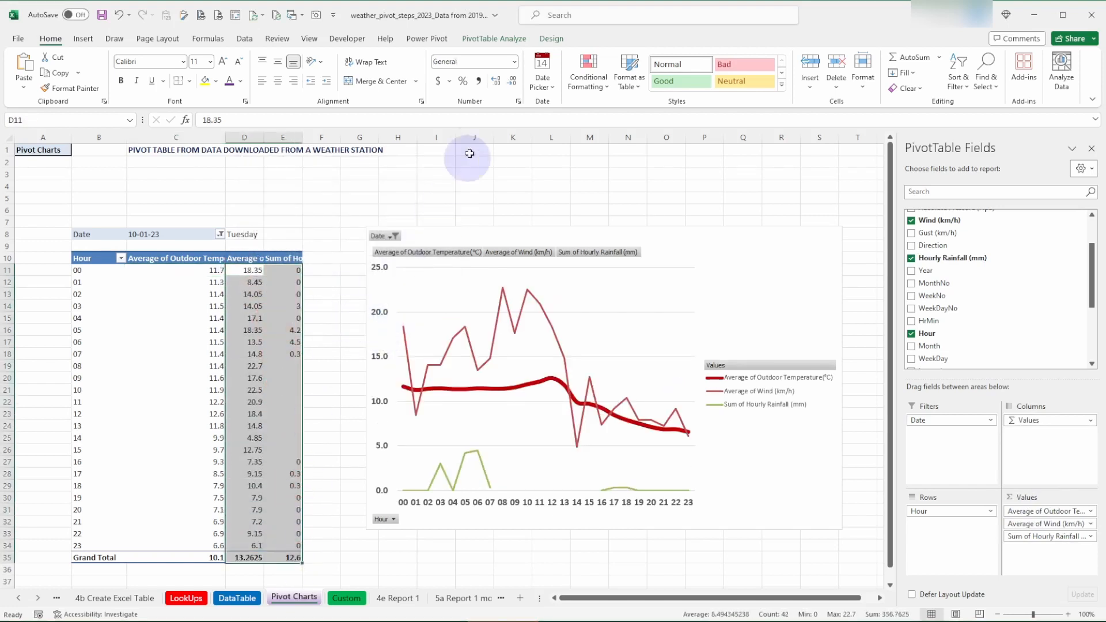
click(479, 81)
click(513, 81)
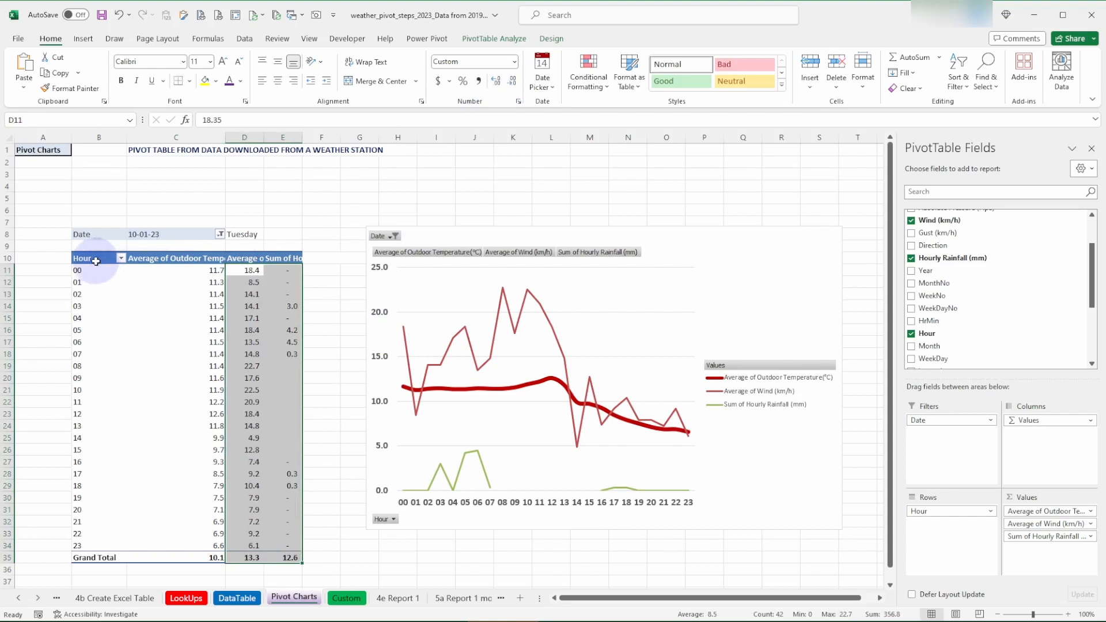
Wrap the text of the pivot table's header cells B10:E10
drag(93, 258, 286, 258)
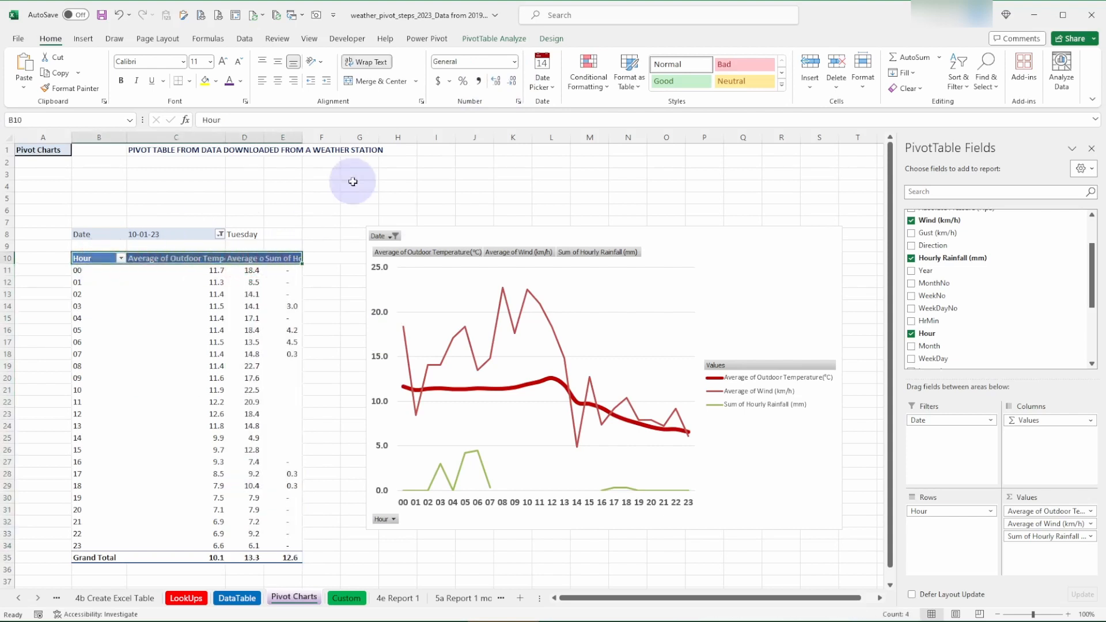
click(421, 100)
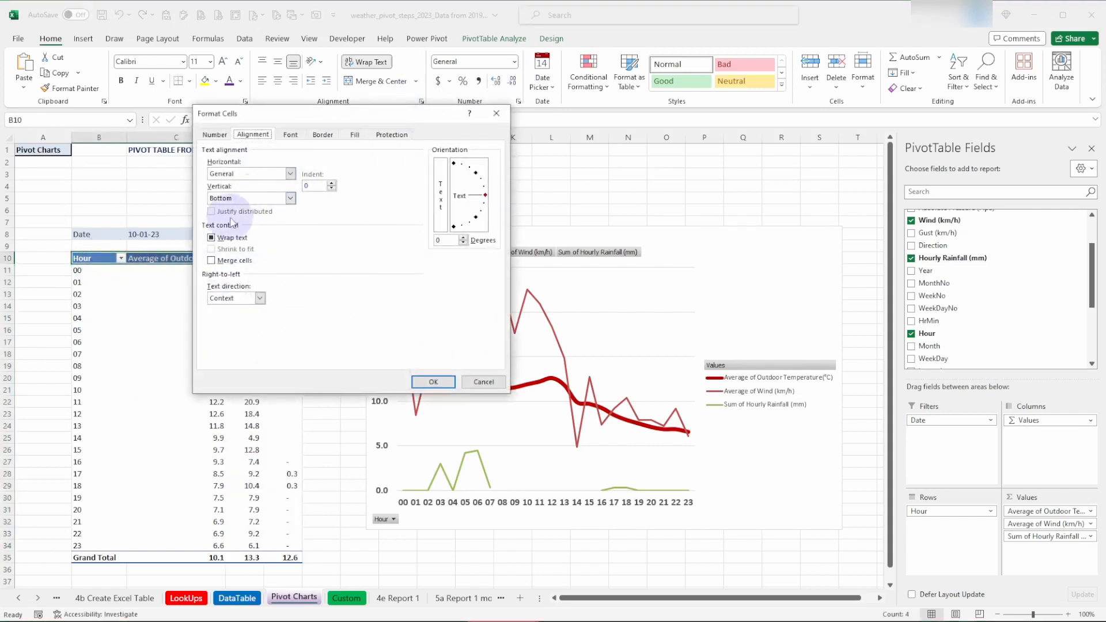
click(433, 382)
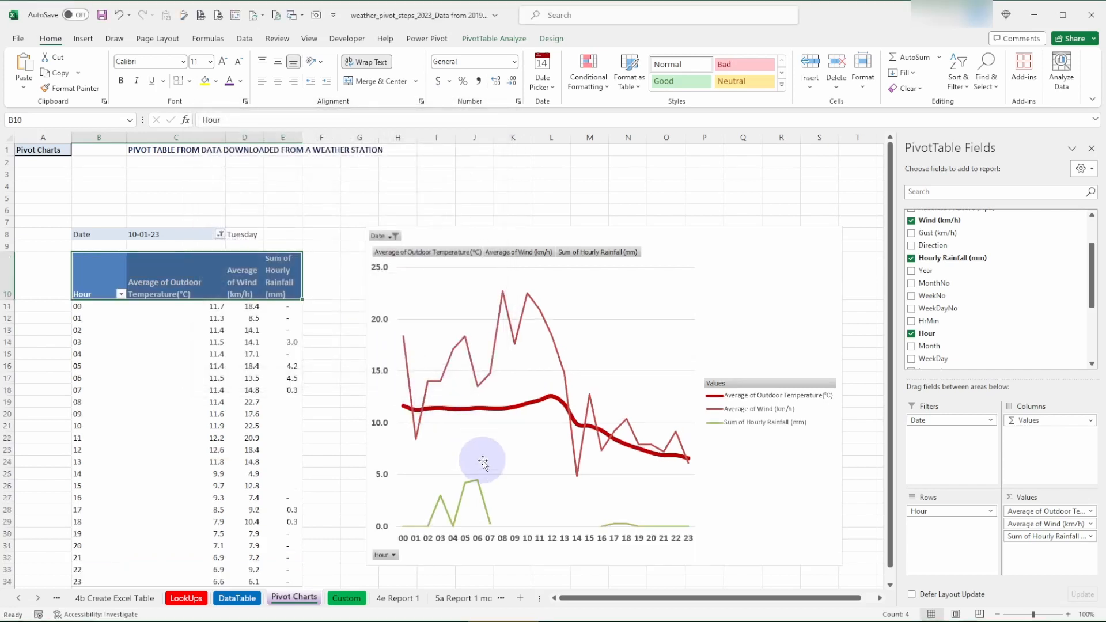
Change the Sum of Hourly Rainfall (mm) series to a Clustered Column plotted on the secondary axis
click(482, 493)
right_click(482, 494)
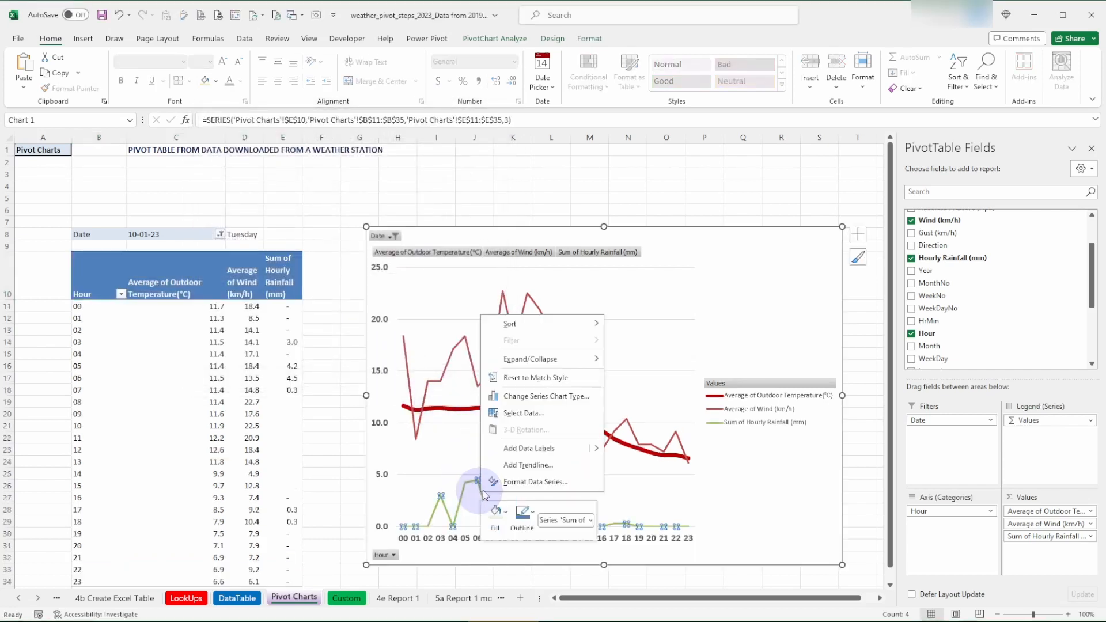
click(540, 396)
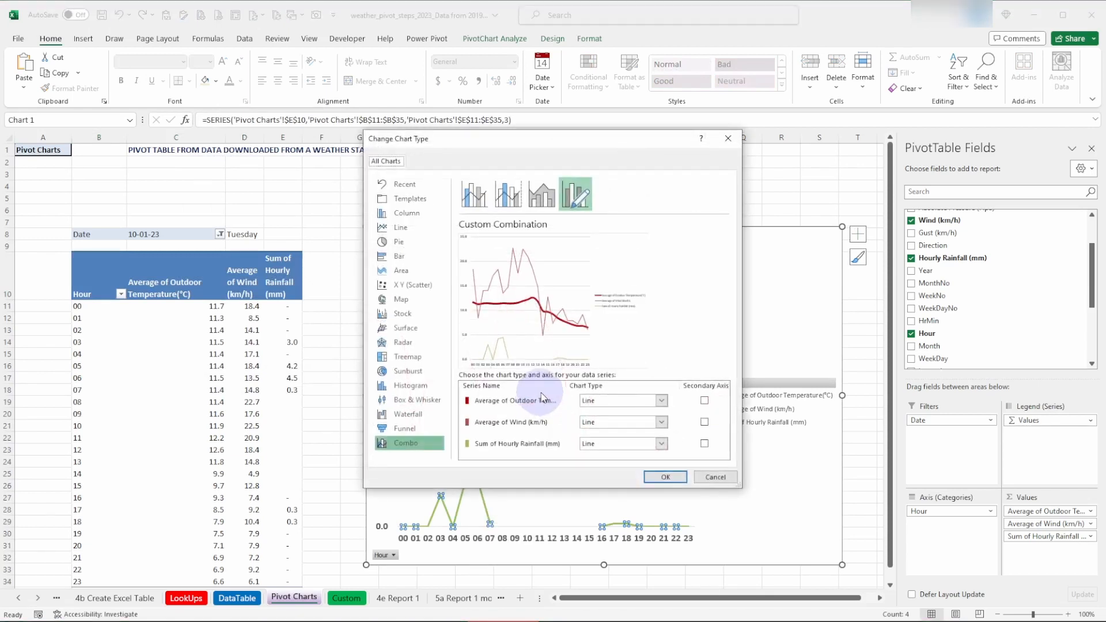
click(603, 441)
click(605, 211)
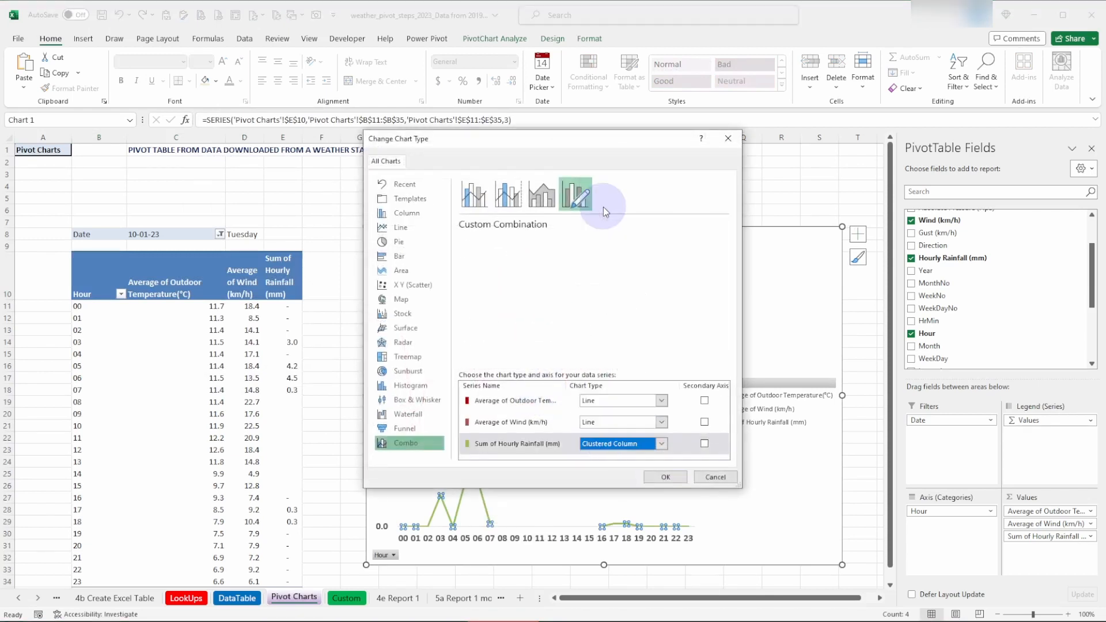
click(705, 444)
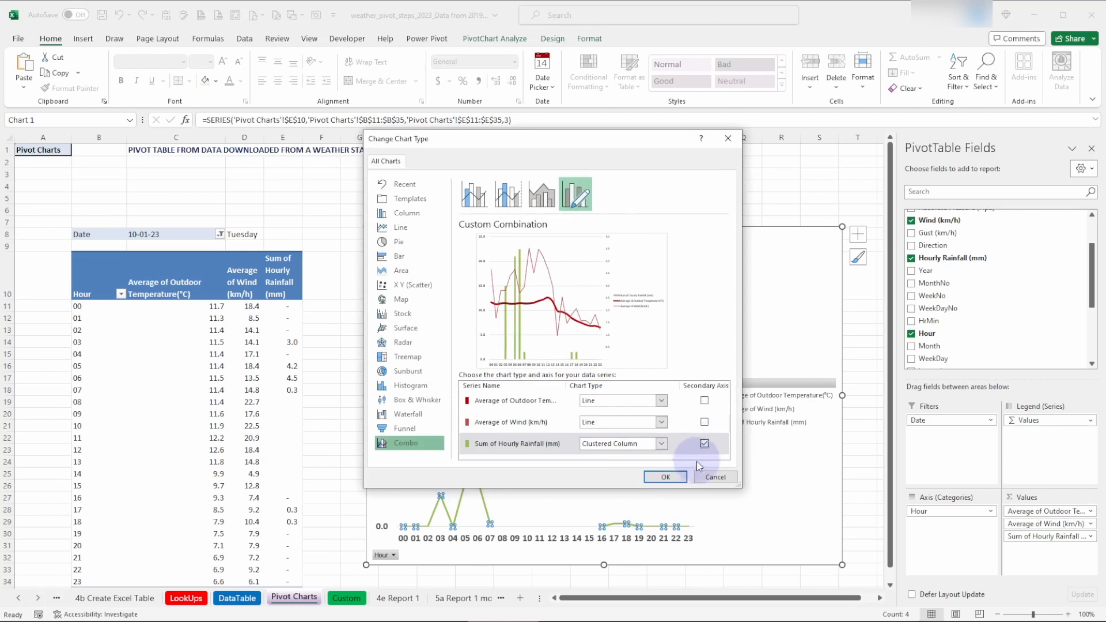
click(668, 477)
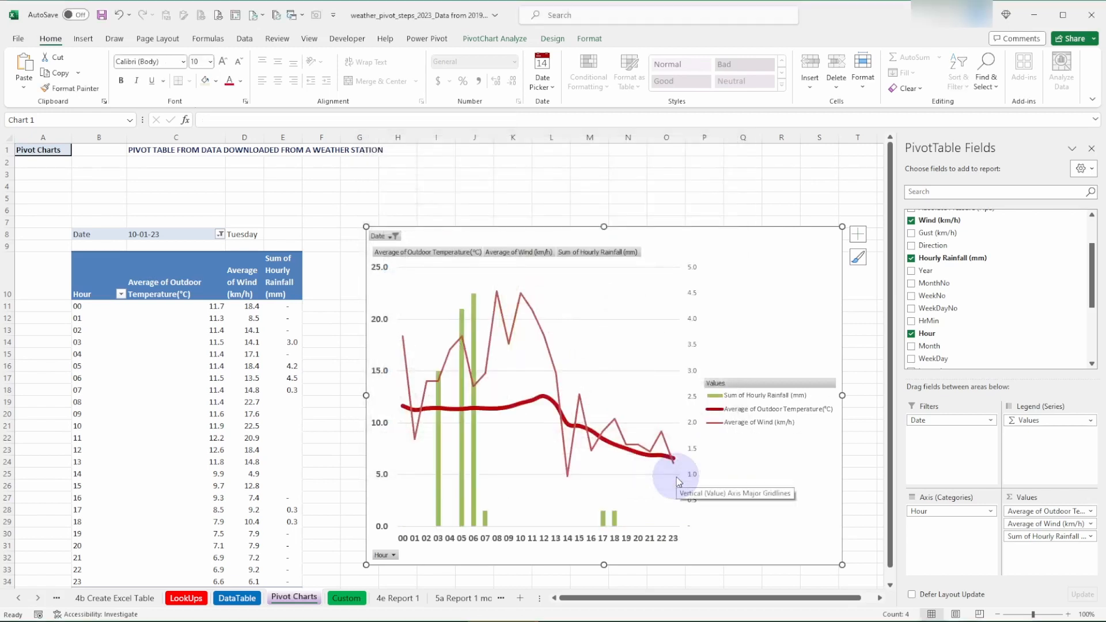
Give the rainfall columns in the pivot chart a light blue solid fill
right_click(473, 486)
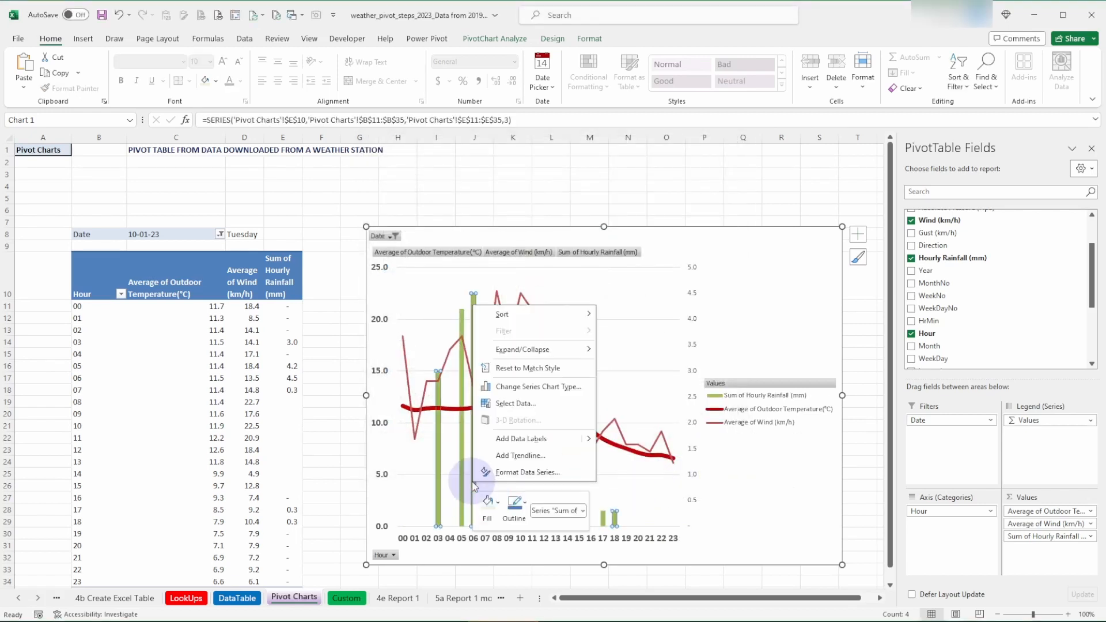
click(495, 472)
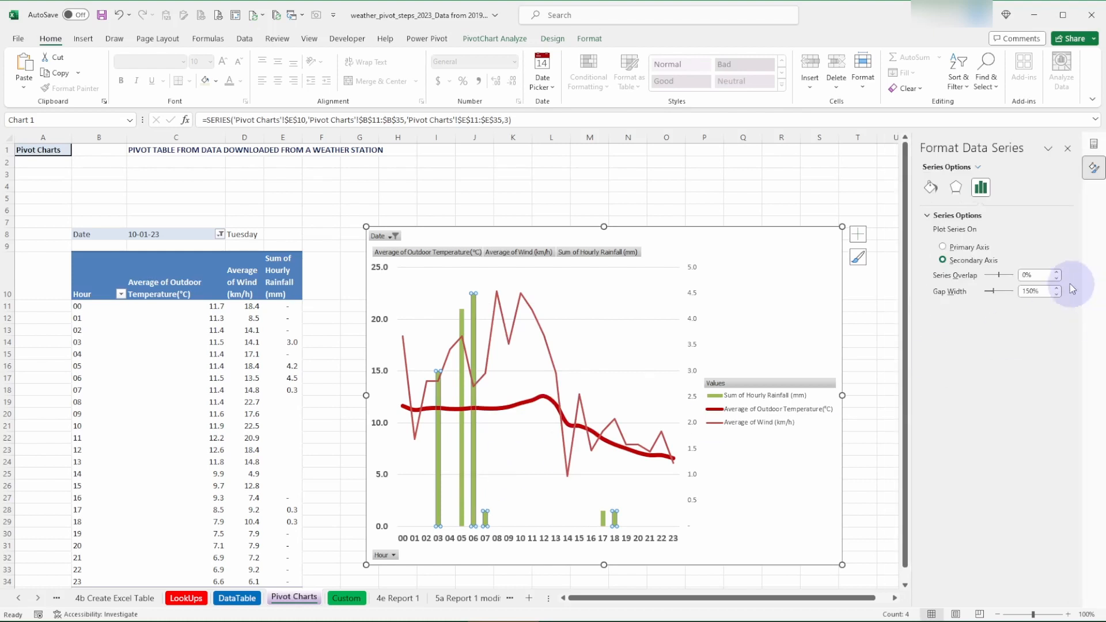
click(931, 187)
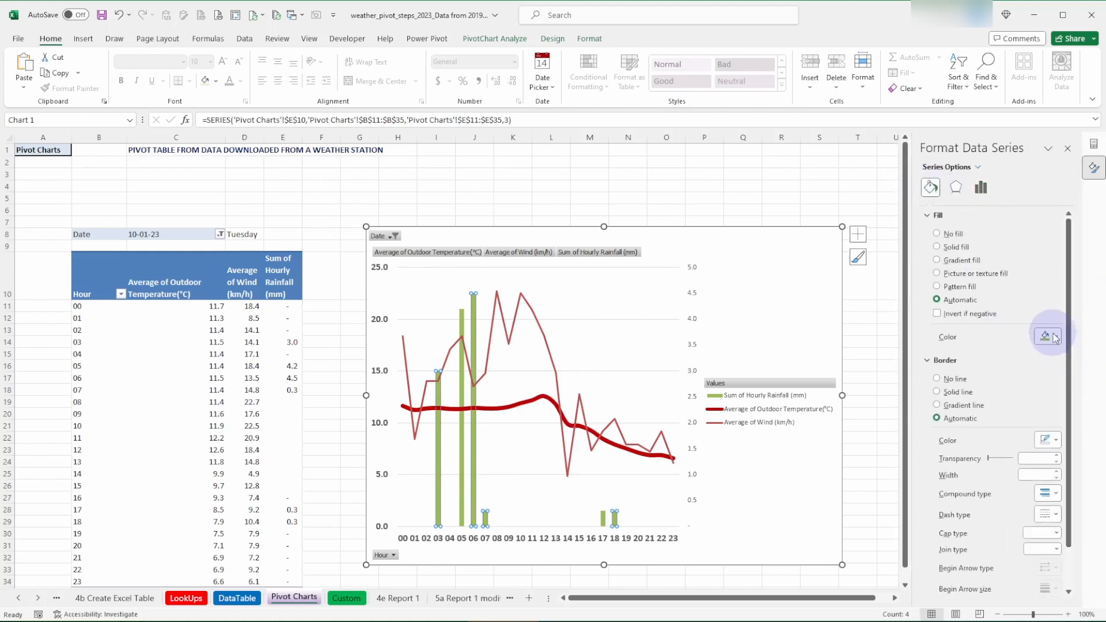
click(1055, 338)
click(1071, 392)
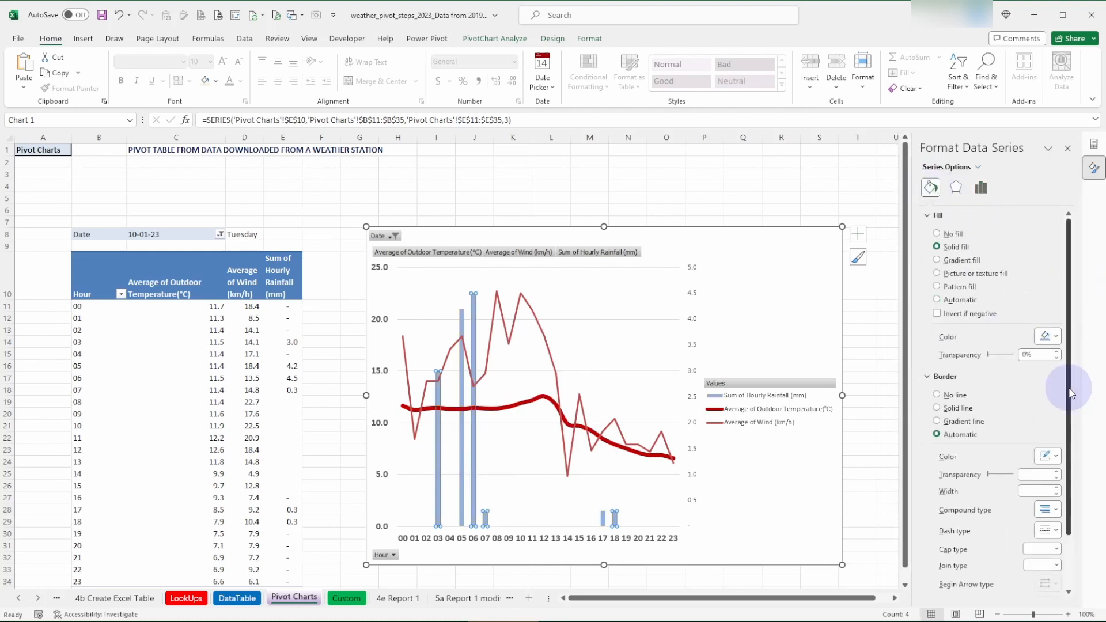
Smooth the Average of Wind (km/h) line in the chart and color it light grey
click(555, 375)
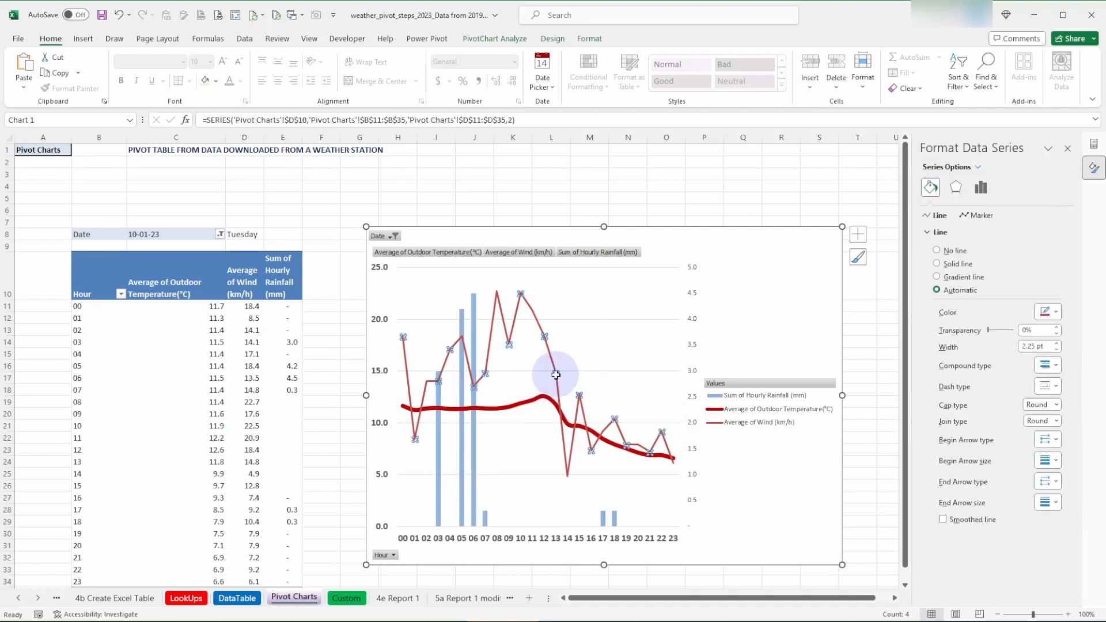
click(943, 520)
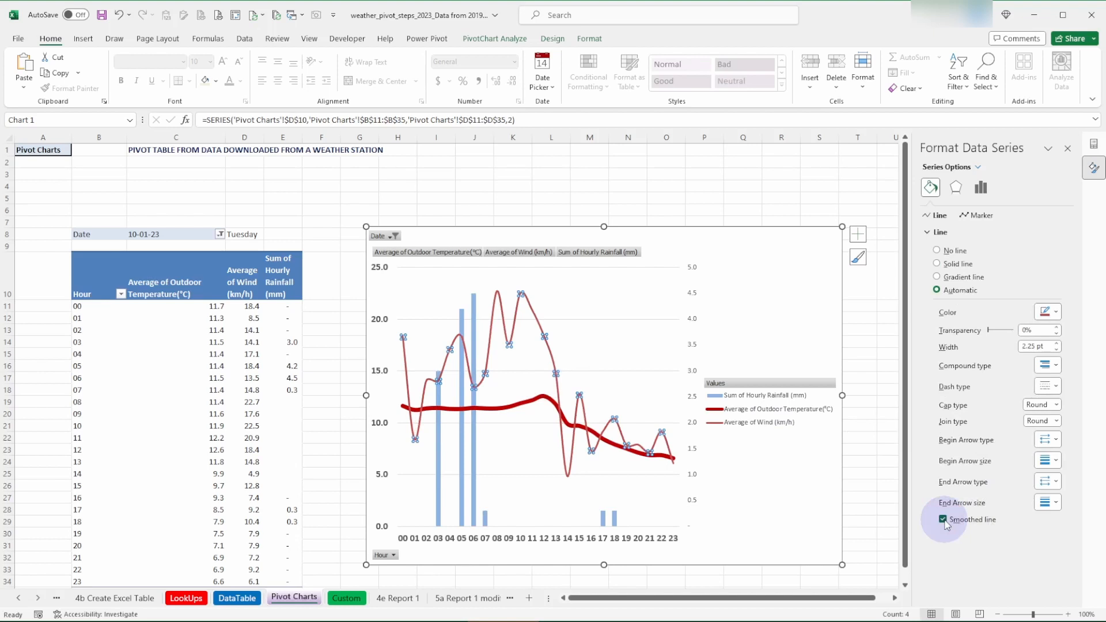
click(1047, 312)
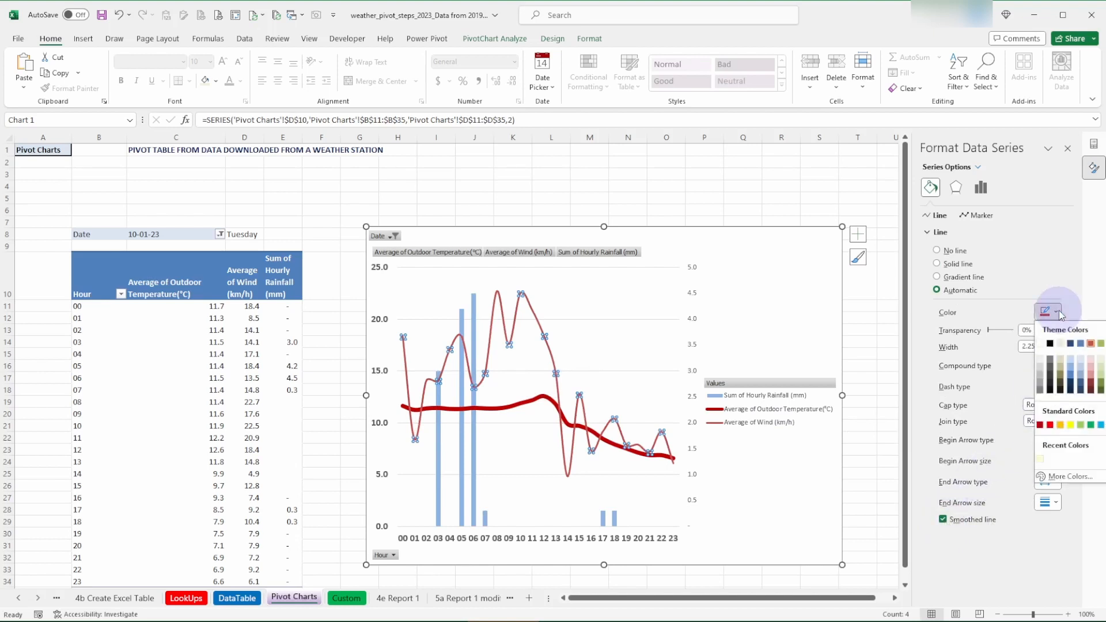
click(1040, 369)
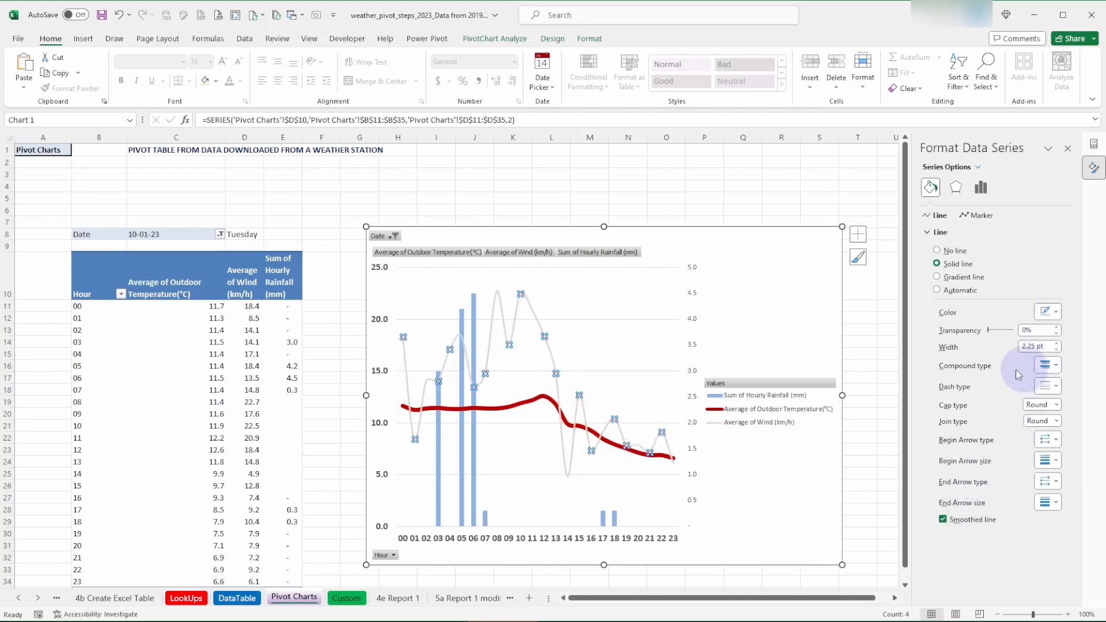
Place the chart legend at the top and hide all field buttons on the pivot chart
click(772, 417)
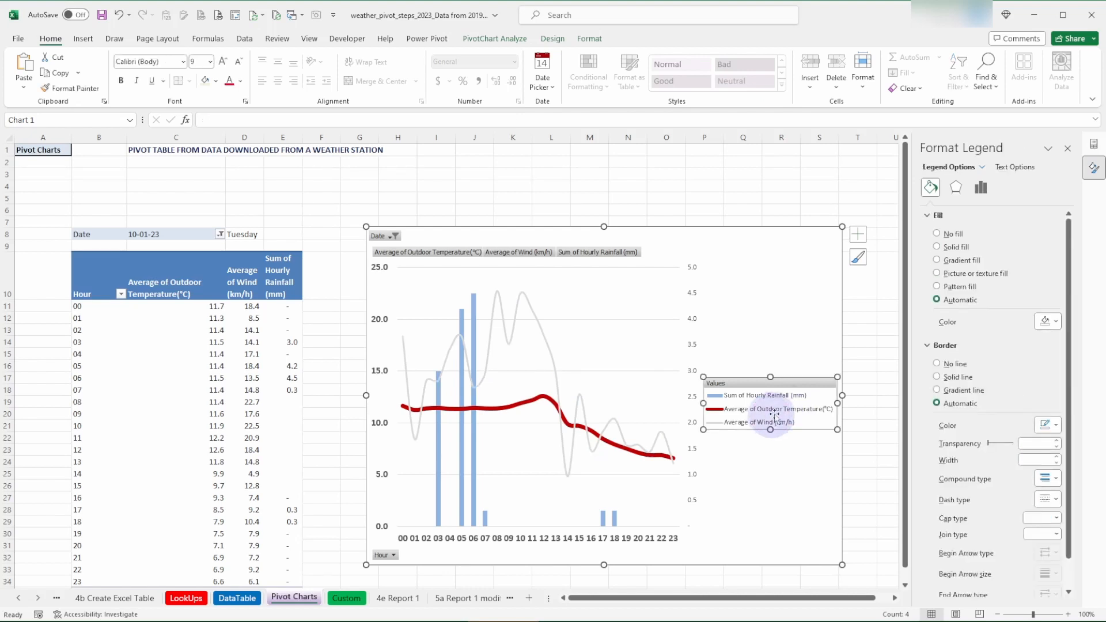
click(981, 187)
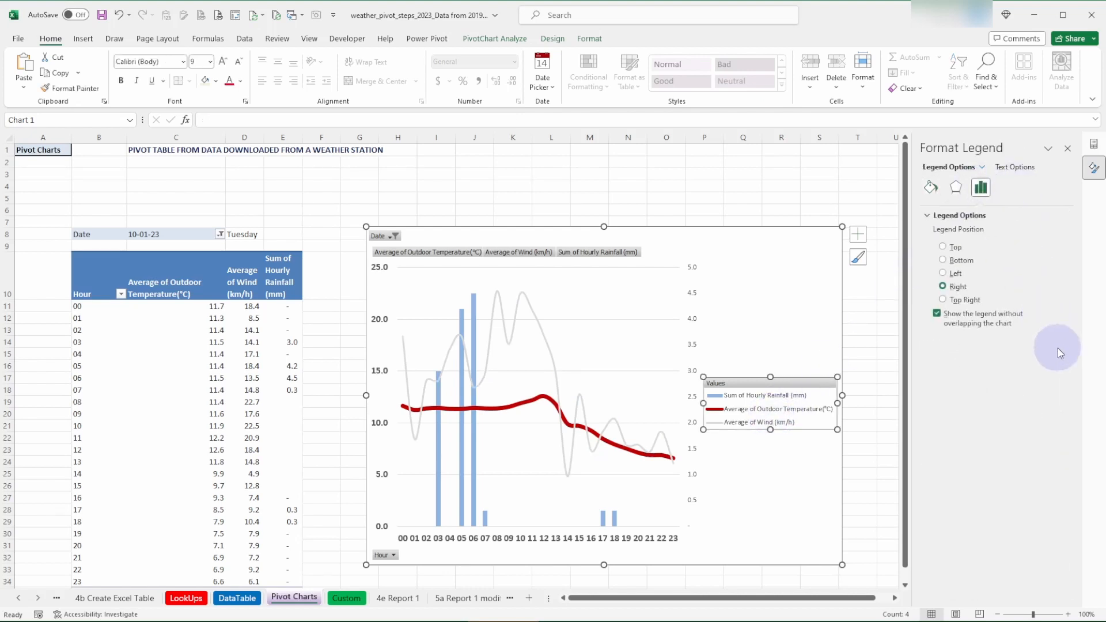
click(942, 246)
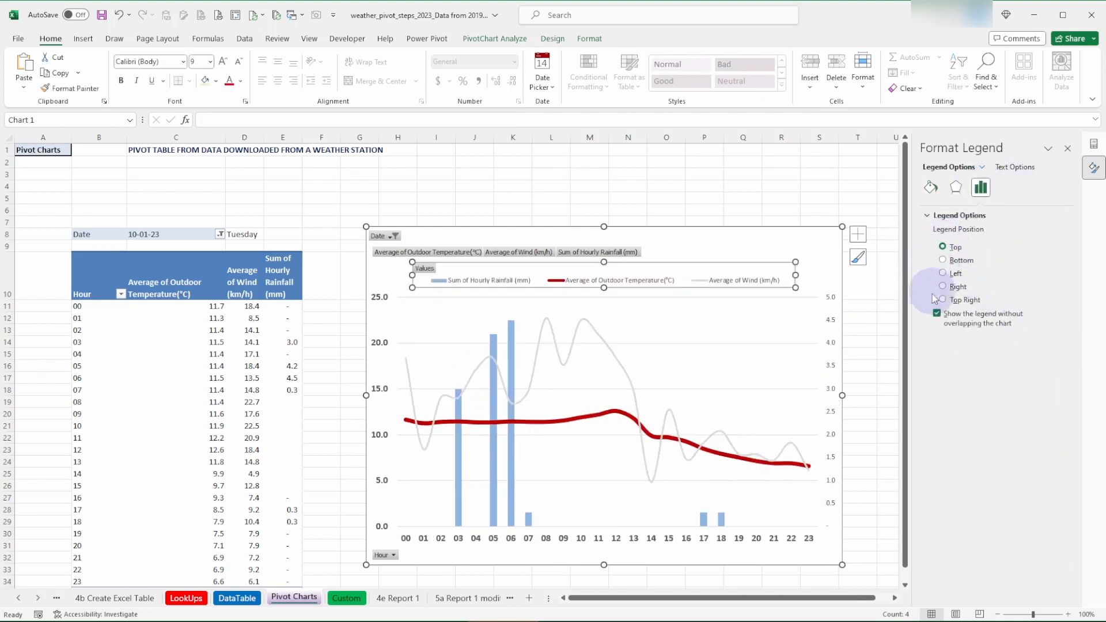
right_click(535, 254)
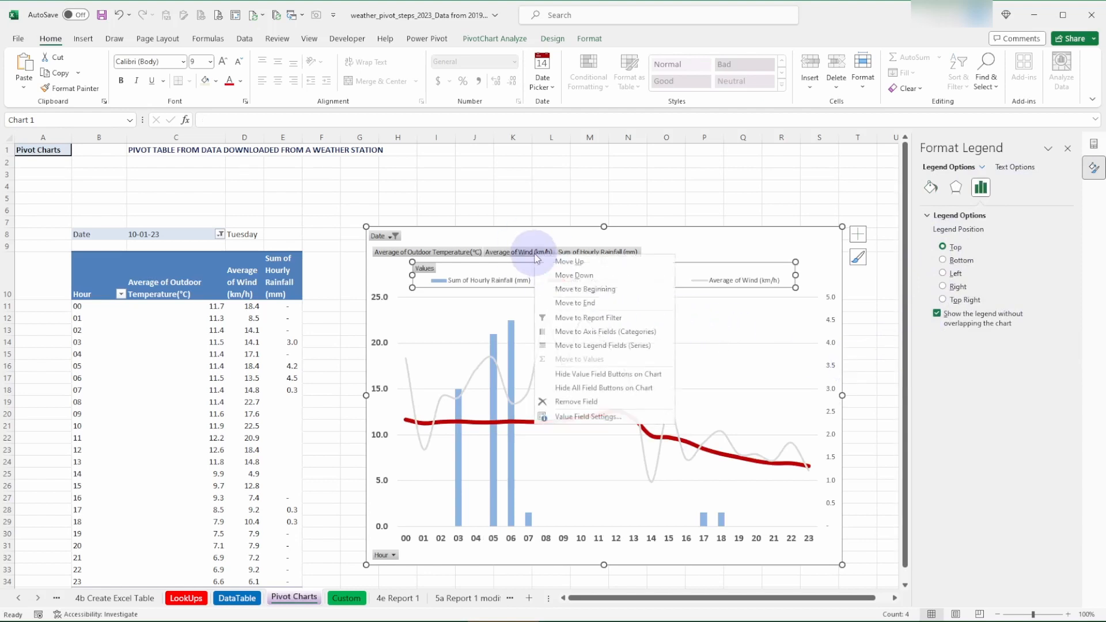
click(605, 389)
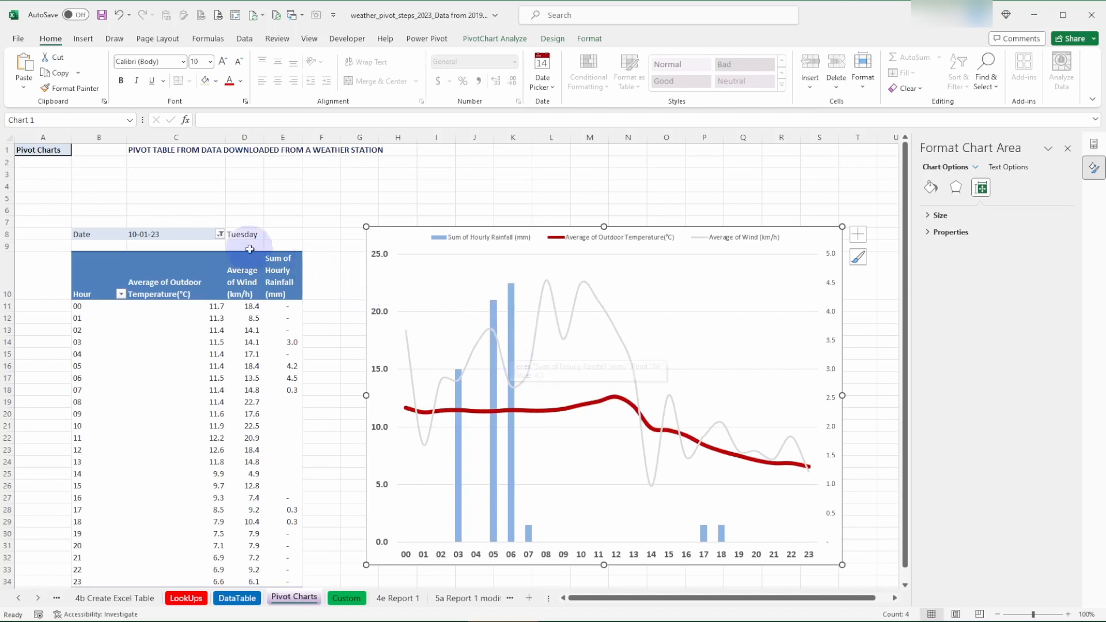
Narrow column C to fit its wrapped header and add data labels to the rainfall columns in the chart
click(154, 215)
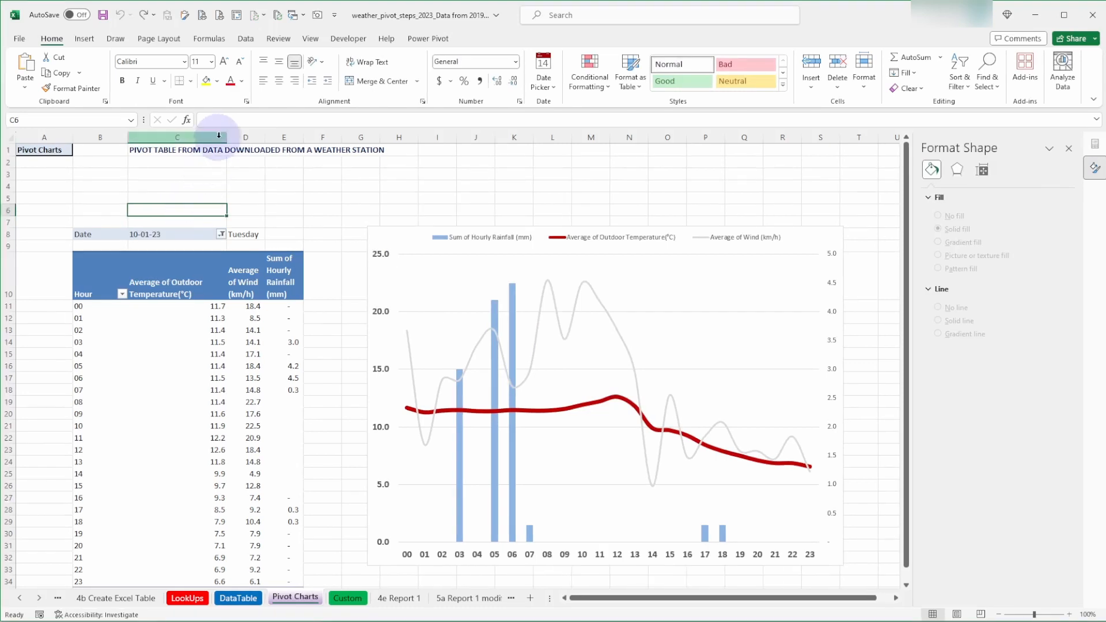
drag(227, 138, 185, 151)
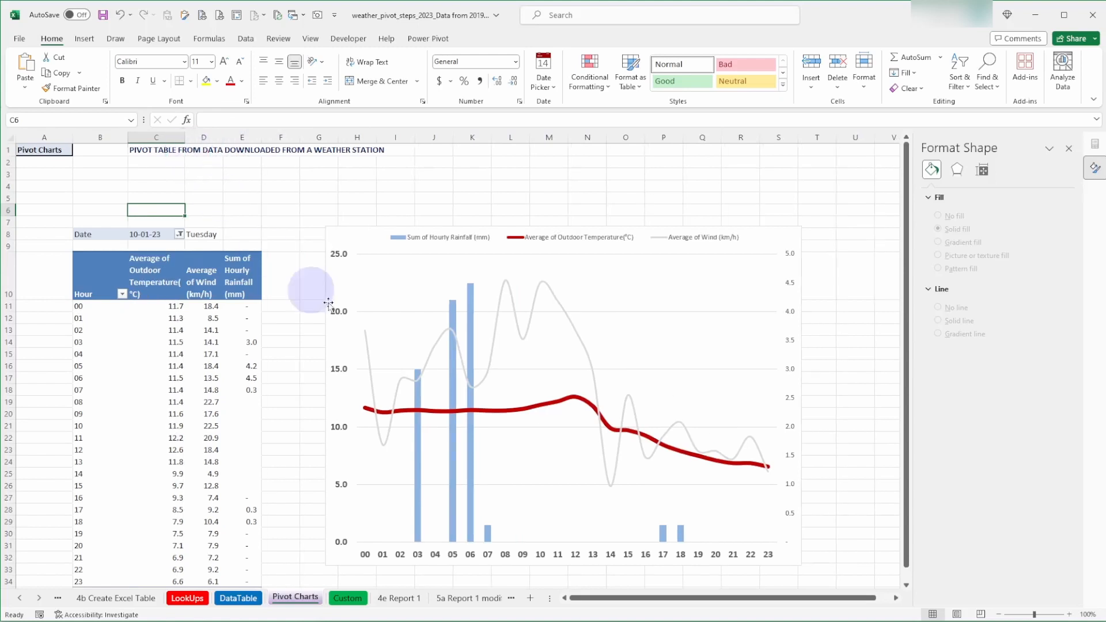
right_click(419, 446)
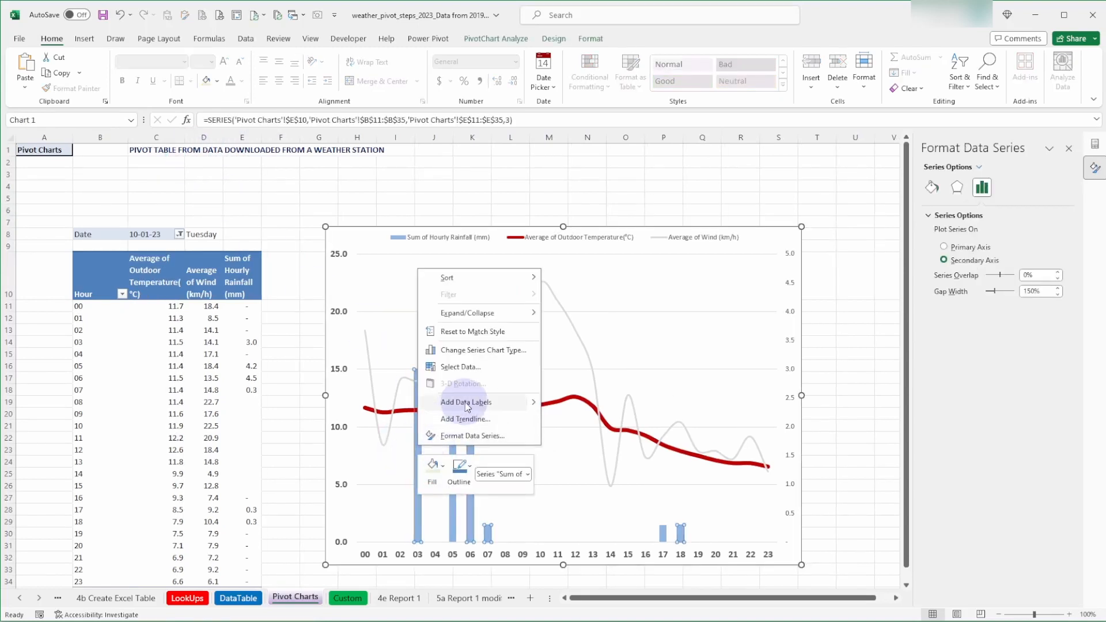
click(465, 402)
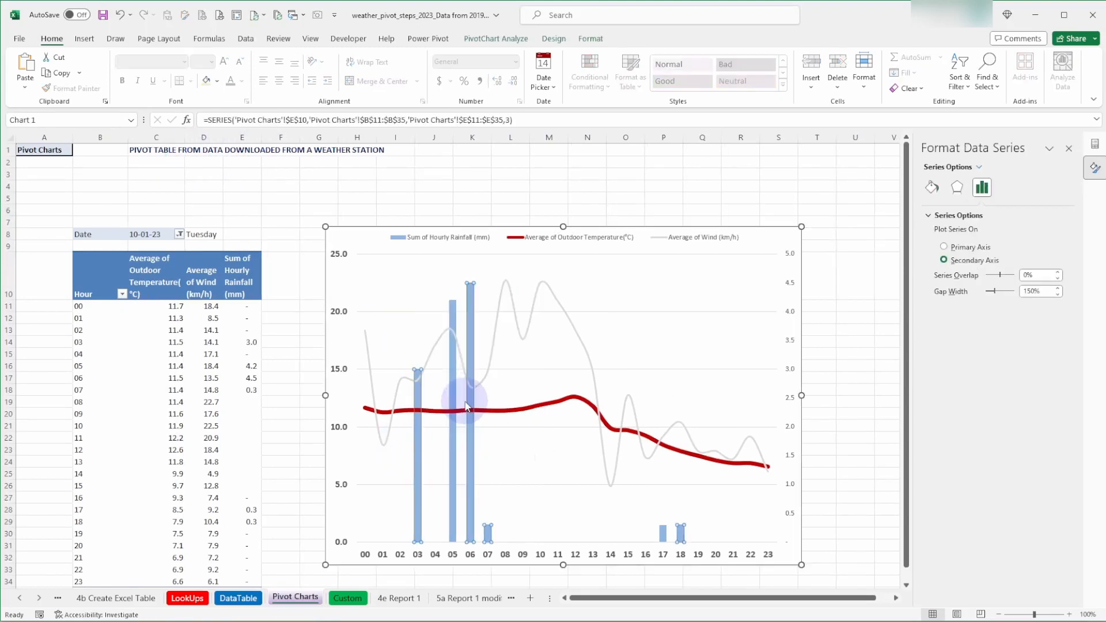
Draw a rounded rectangle about 7.2" high and 9.4" wide over the whole pivot chart
click(84, 39)
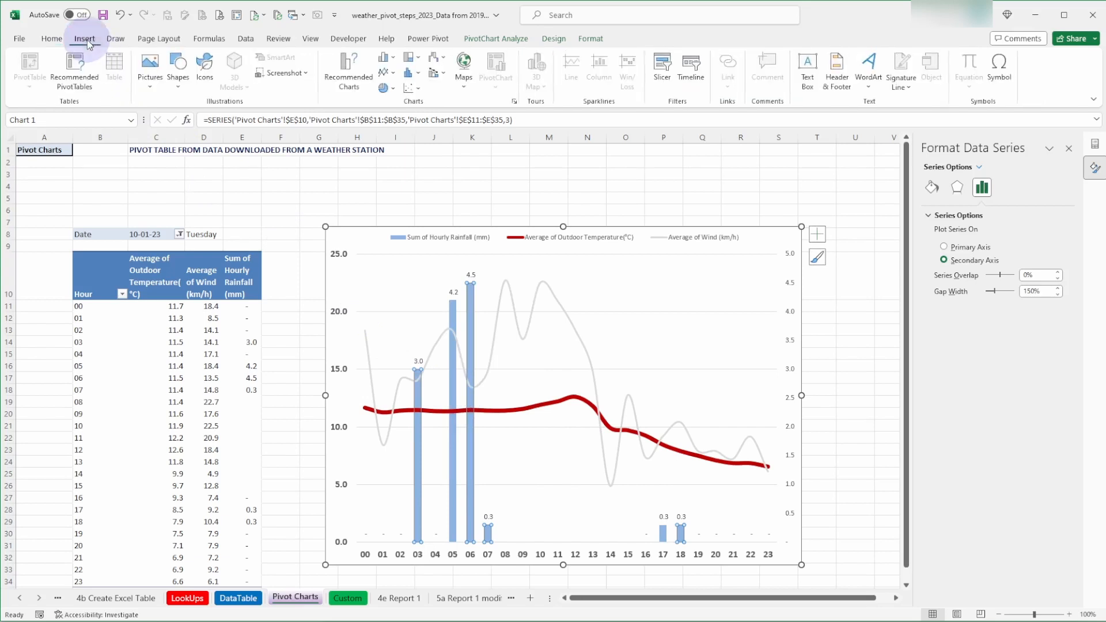
click(178, 75)
click(233, 120)
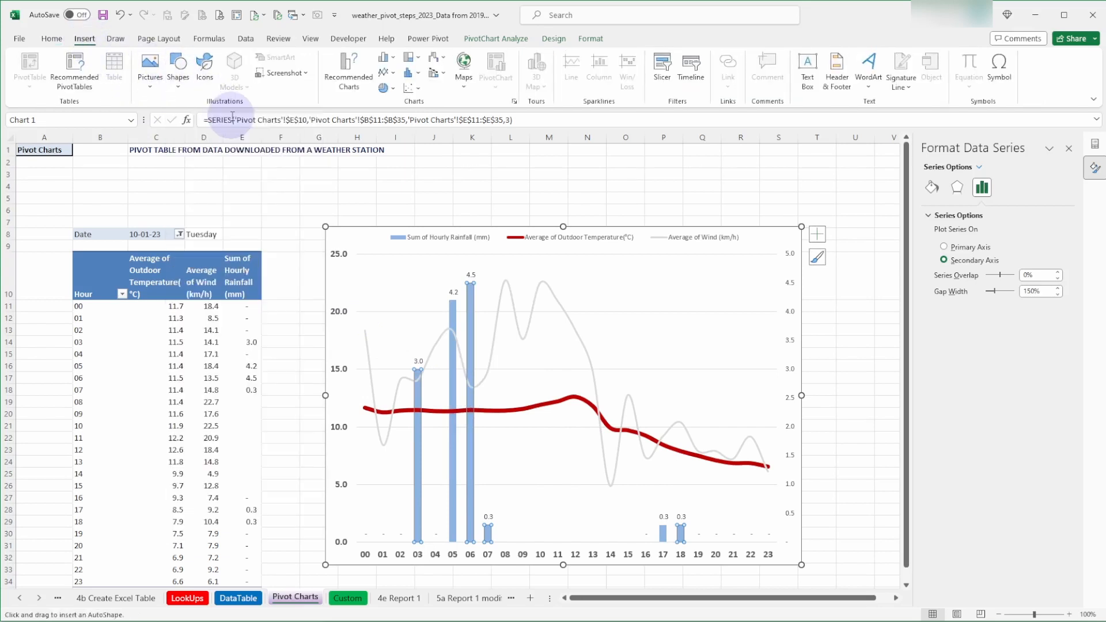
drag(294, 196, 831, 581)
drag(832, 570, 835, 560)
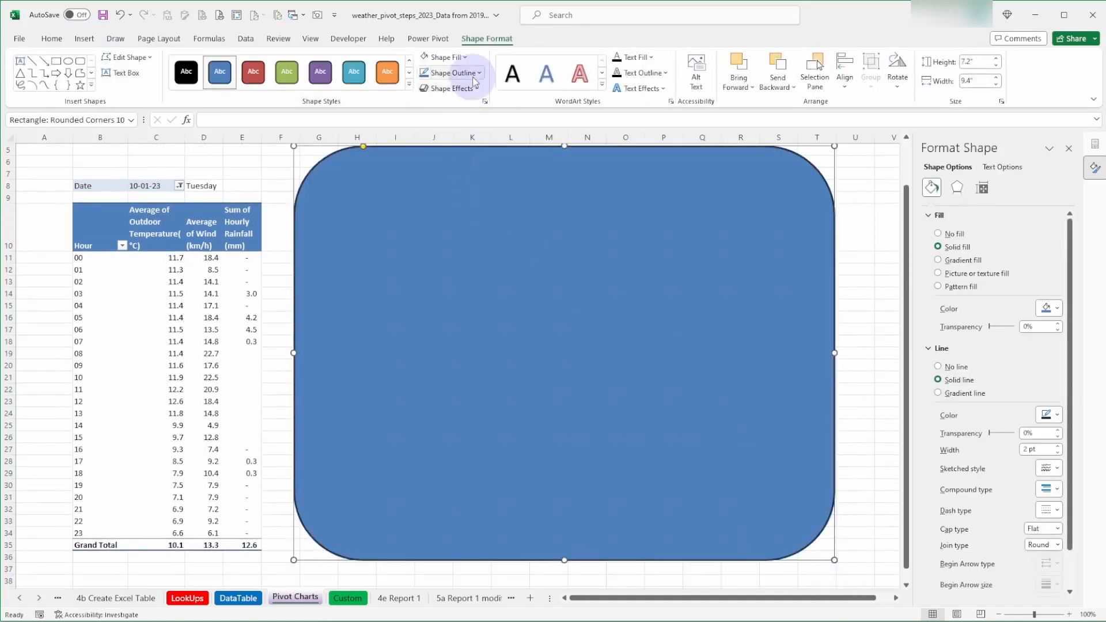
Fill the rounded rectangle with the lightest olive green theme color and send it to the back behind the pivot chart
click(465, 58)
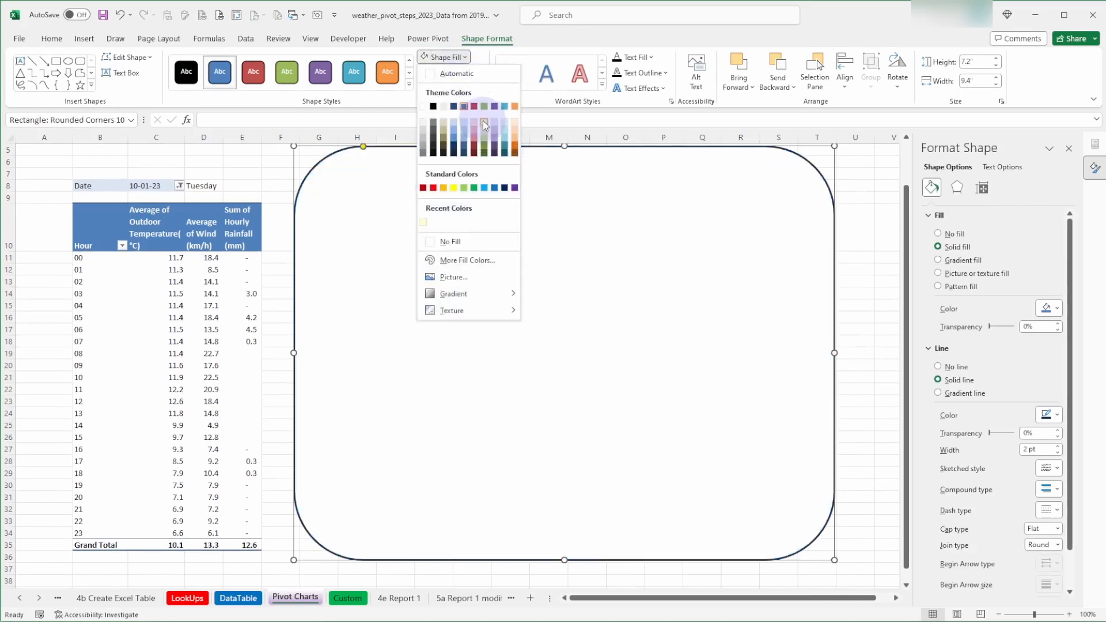
click(485, 123)
right_click(550, 363)
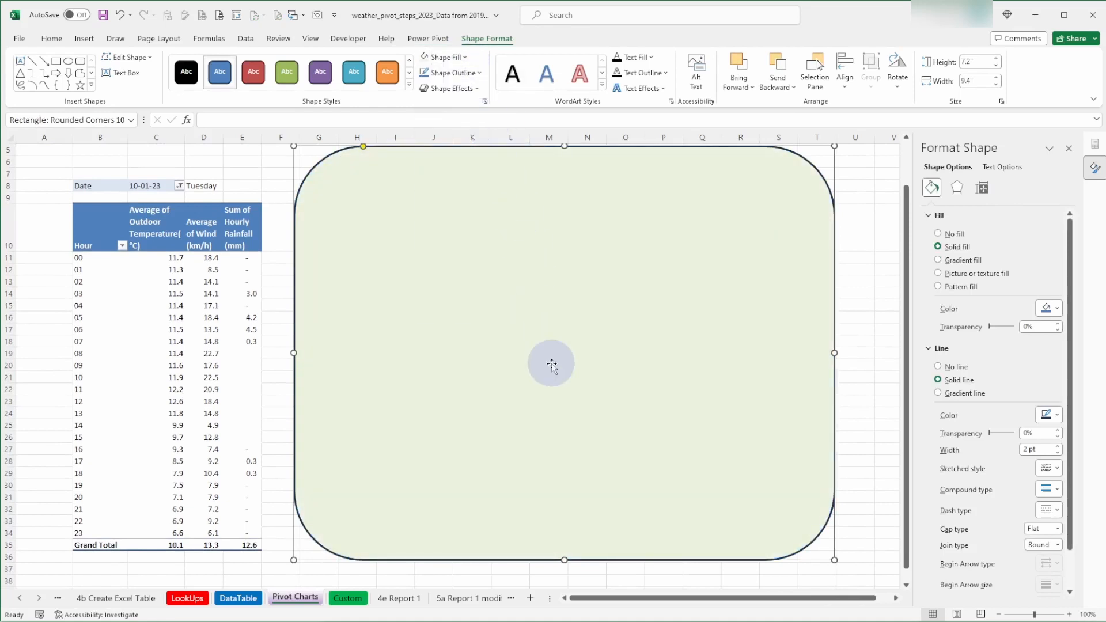
right_click(547, 351)
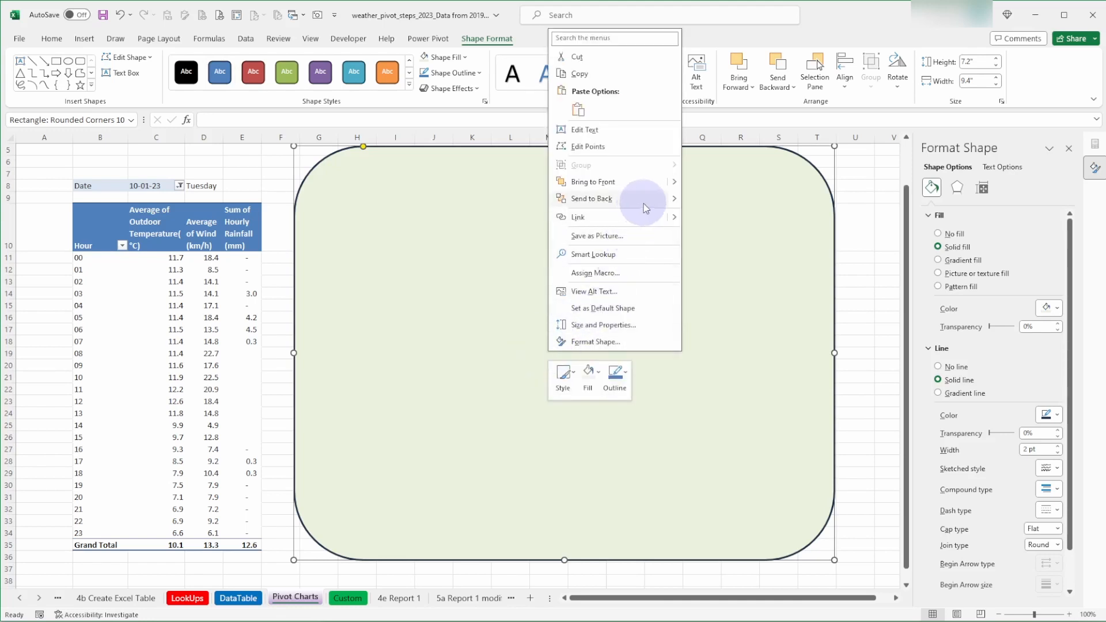
click(704, 199)
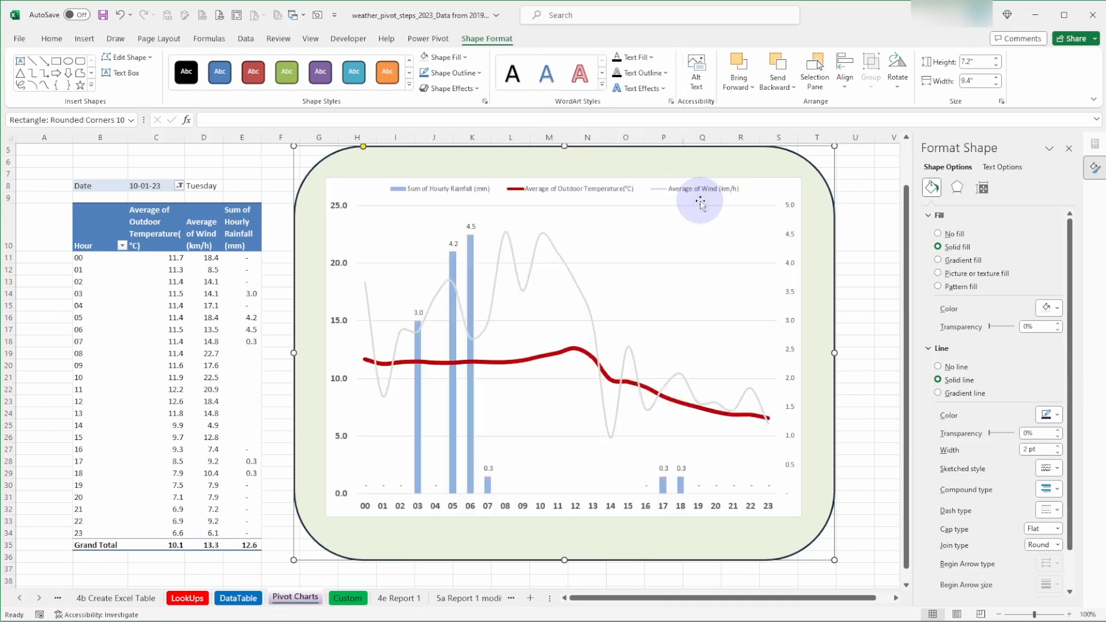
Format the pivot chart's area with no fill and no border line
click(782, 191)
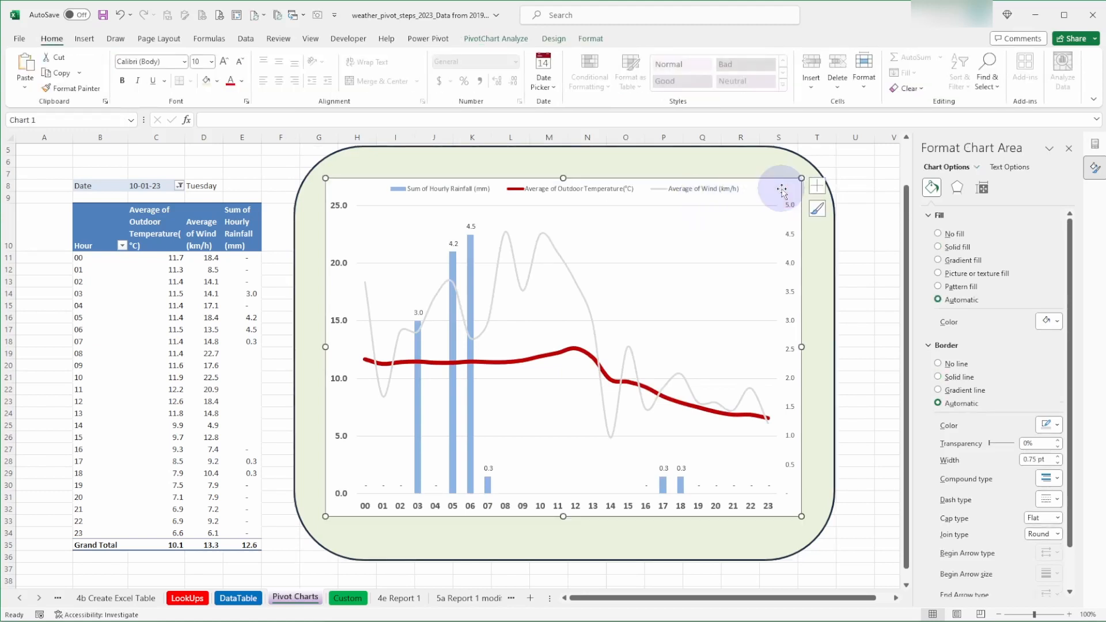
right_click(782, 190)
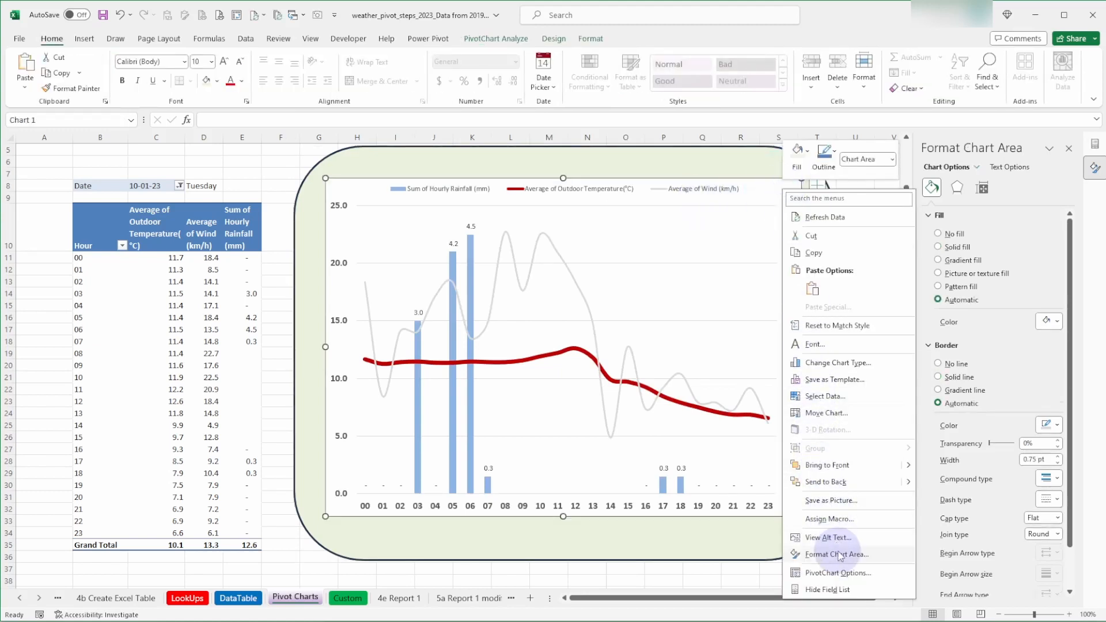
click(840, 554)
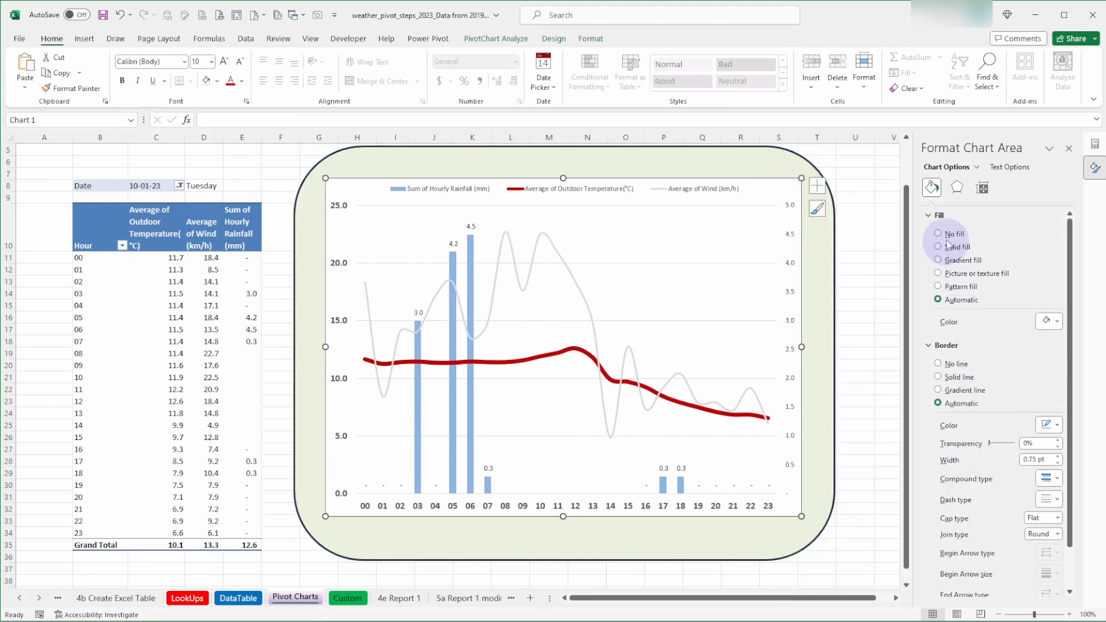
click(948, 233)
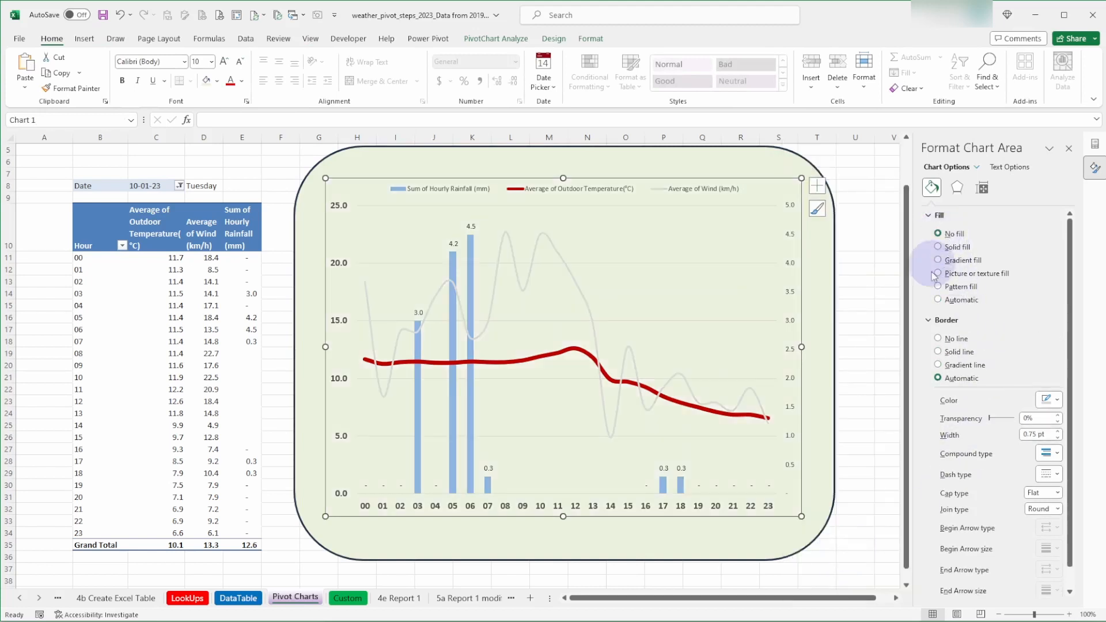
click(938, 338)
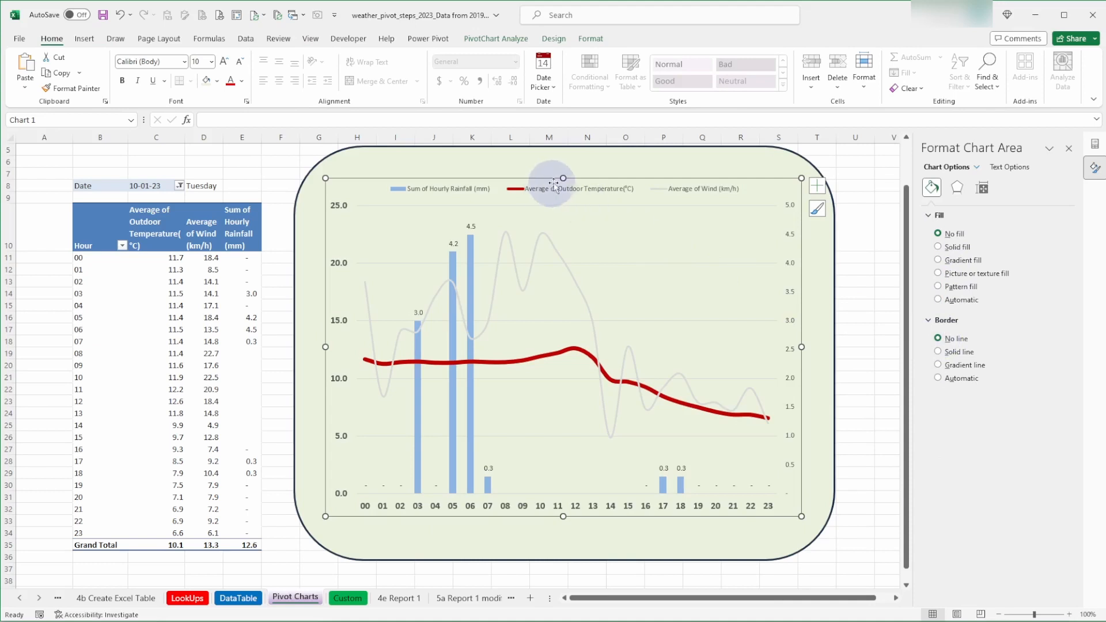
Shorten the pivot chart from its upper edge to leave free space inside the rounded rectangle above the legend, and deselect it
drag(562, 178, 564, 219)
scroll(564, 222, up, 2)
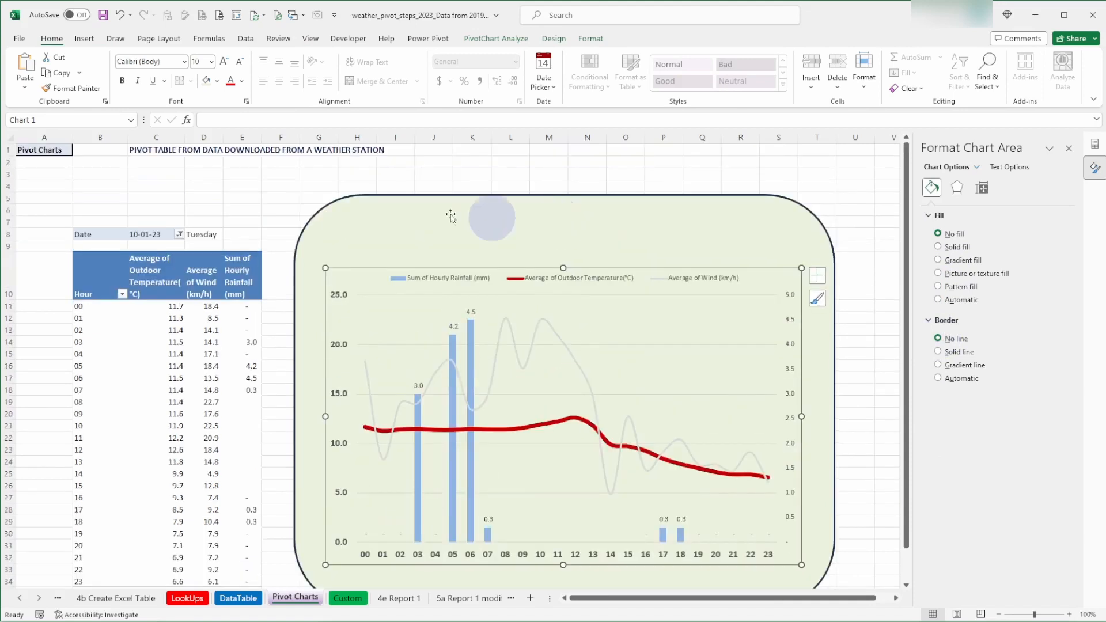
click(38, 150)
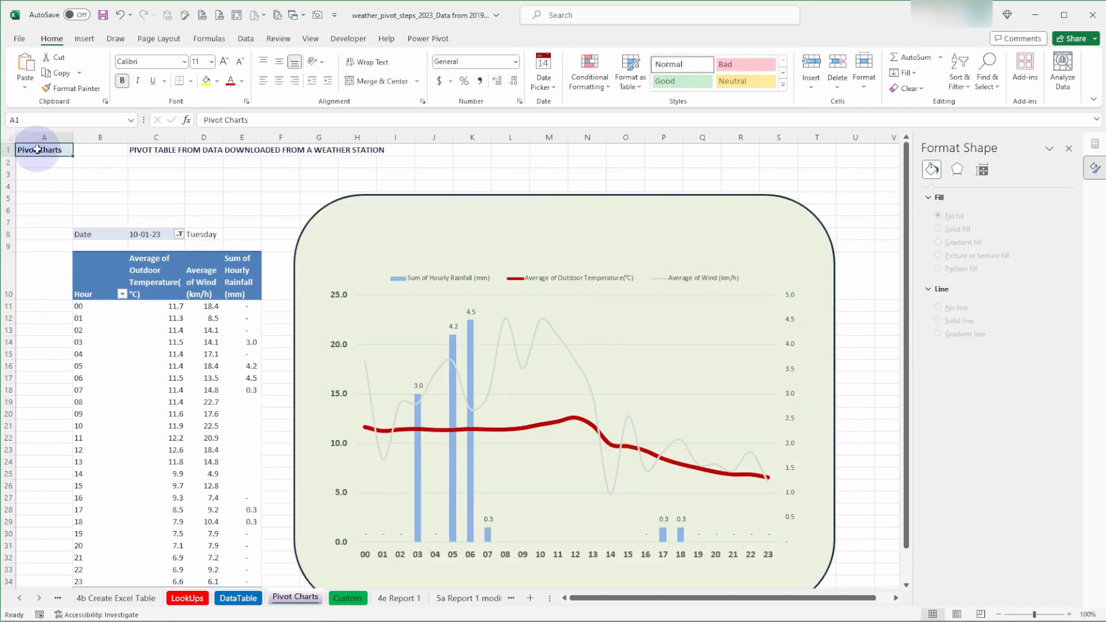
Examine the weekday lookup formula in D8 and the weekday table it refers to on the LookUps sheet
click(199, 238)
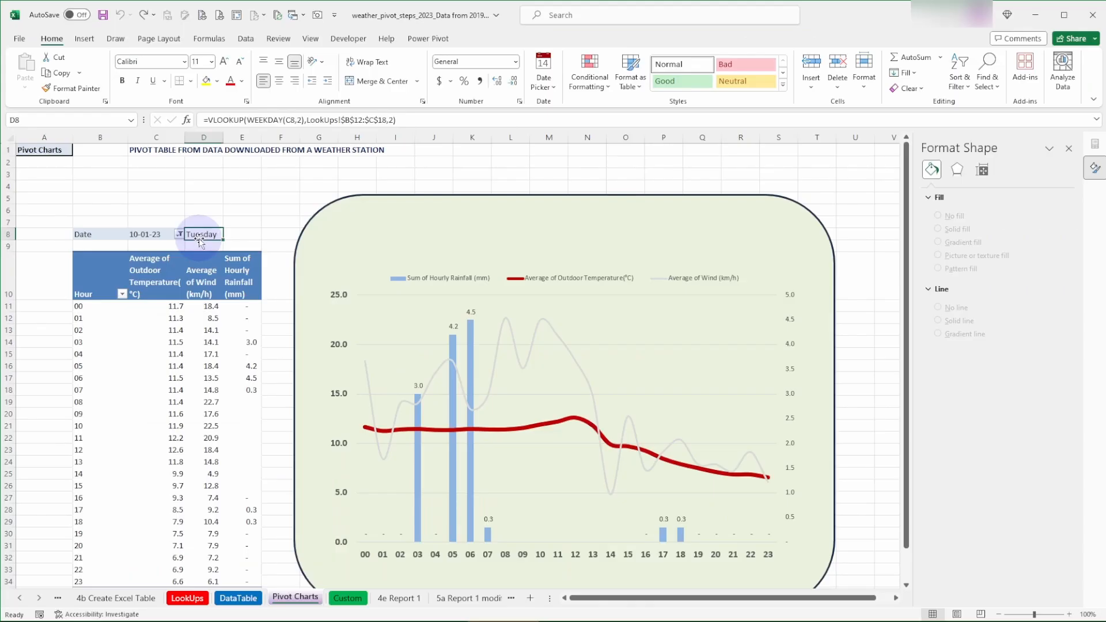
click(193, 599)
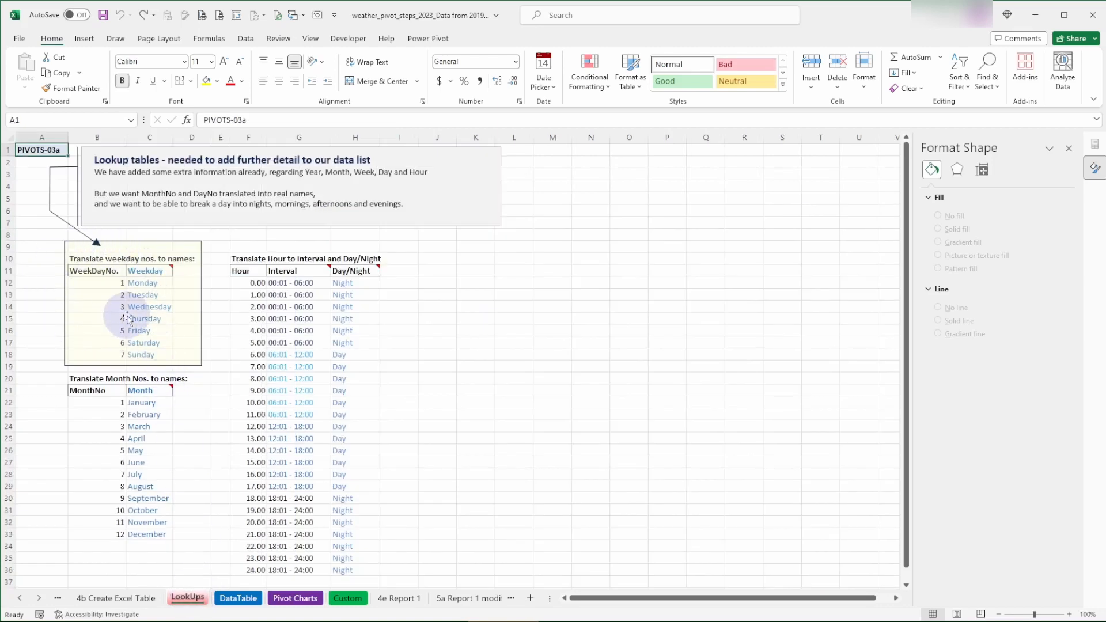
click(280, 599)
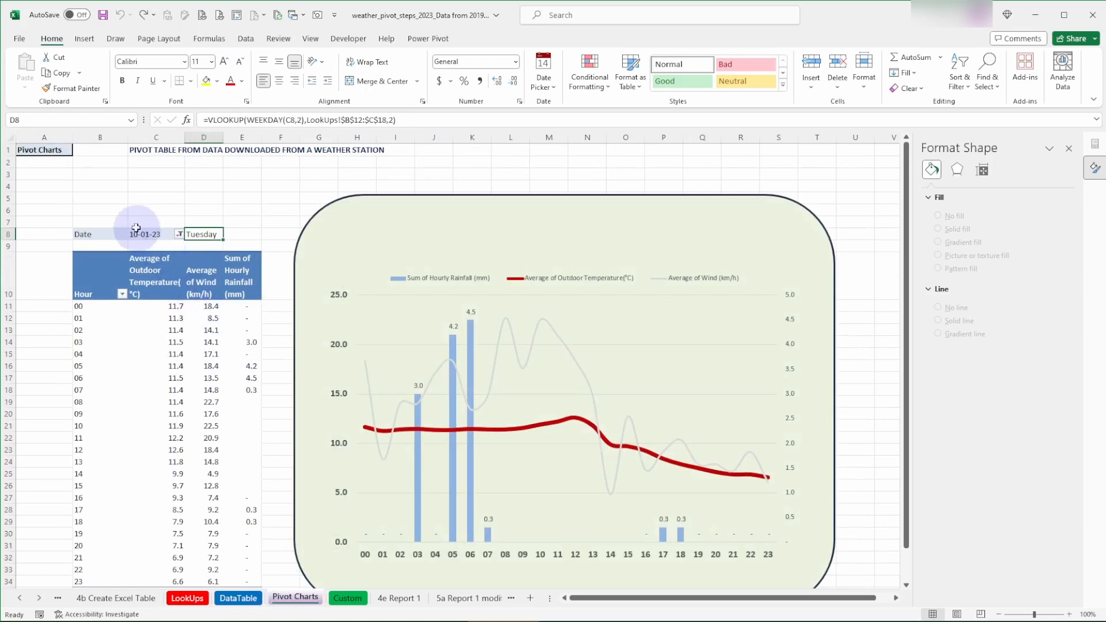
Draw a small text box below the sheet title around columns C and D and duplicate it twice
click(42, 152)
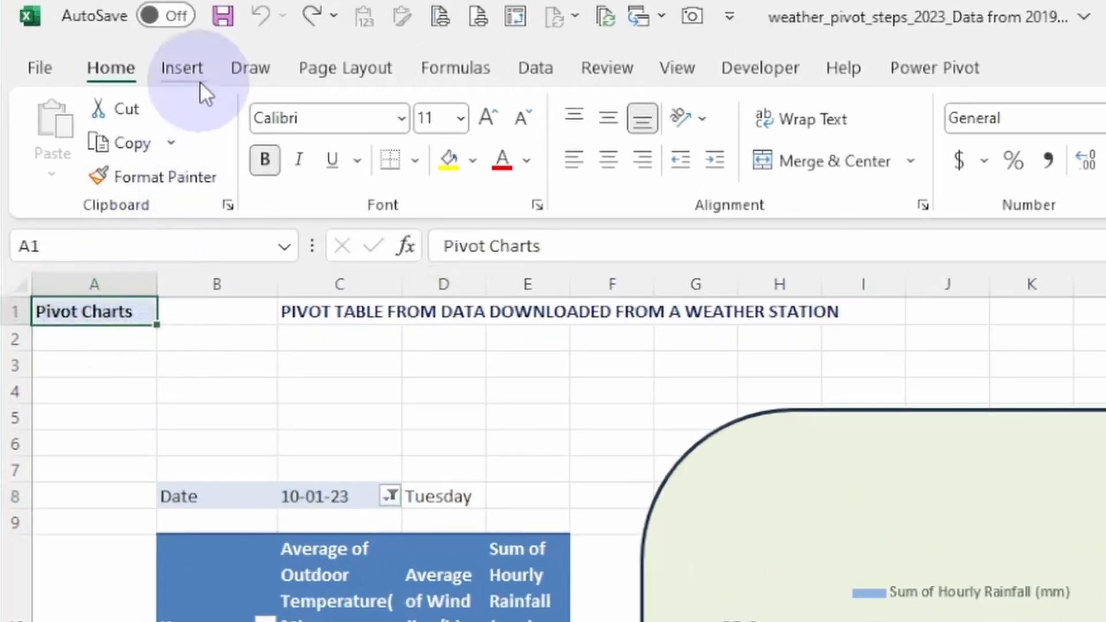
click(186, 74)
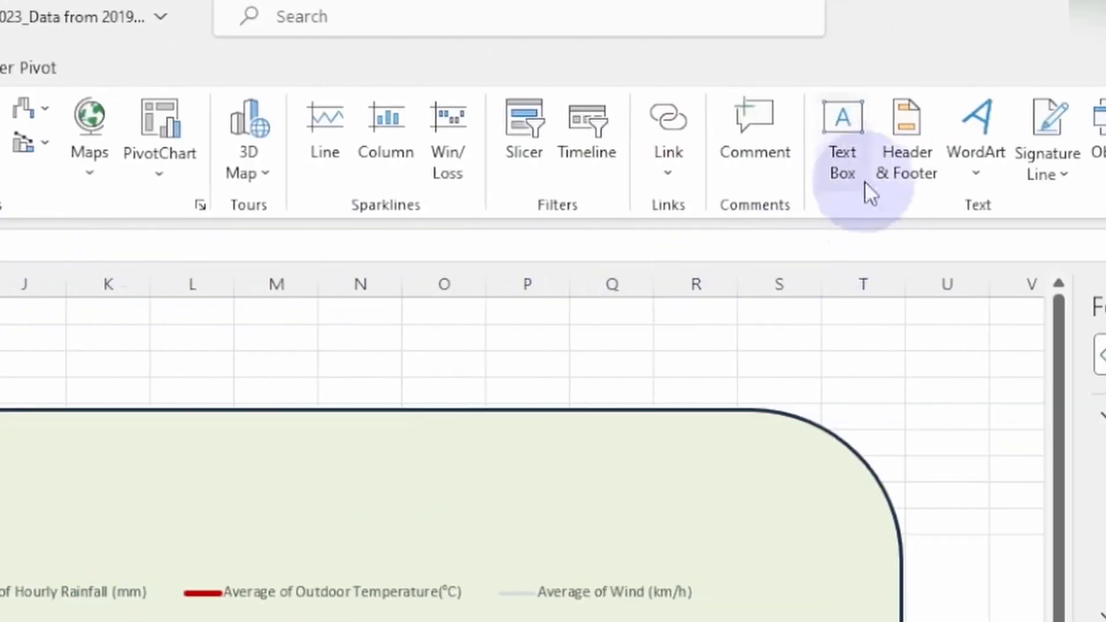
click(859, 122)
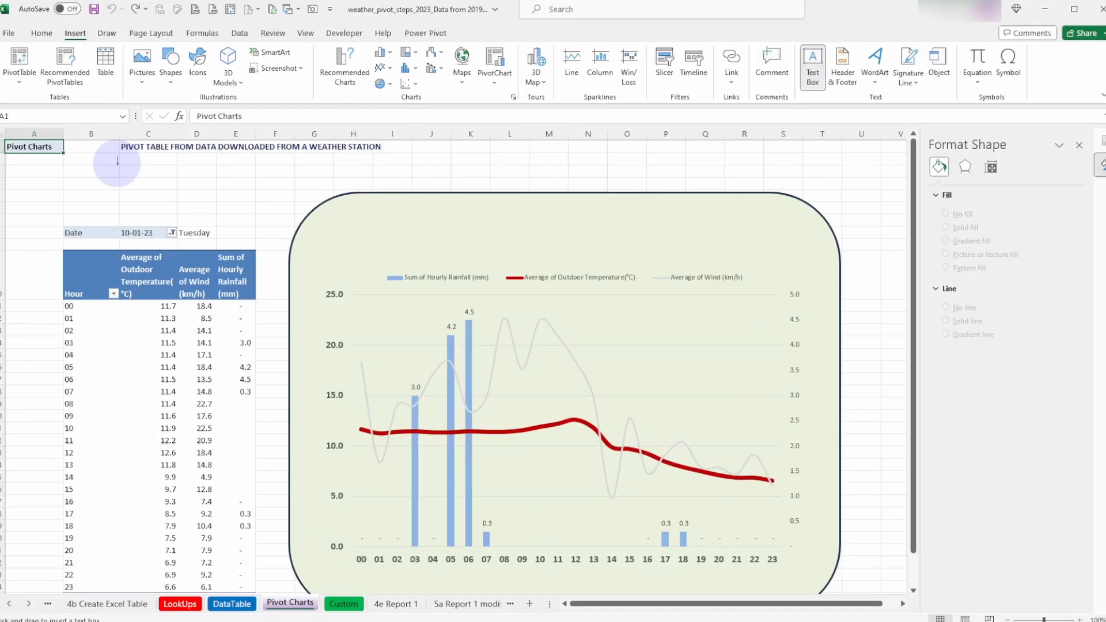
drag(117, 163, 195, 185)
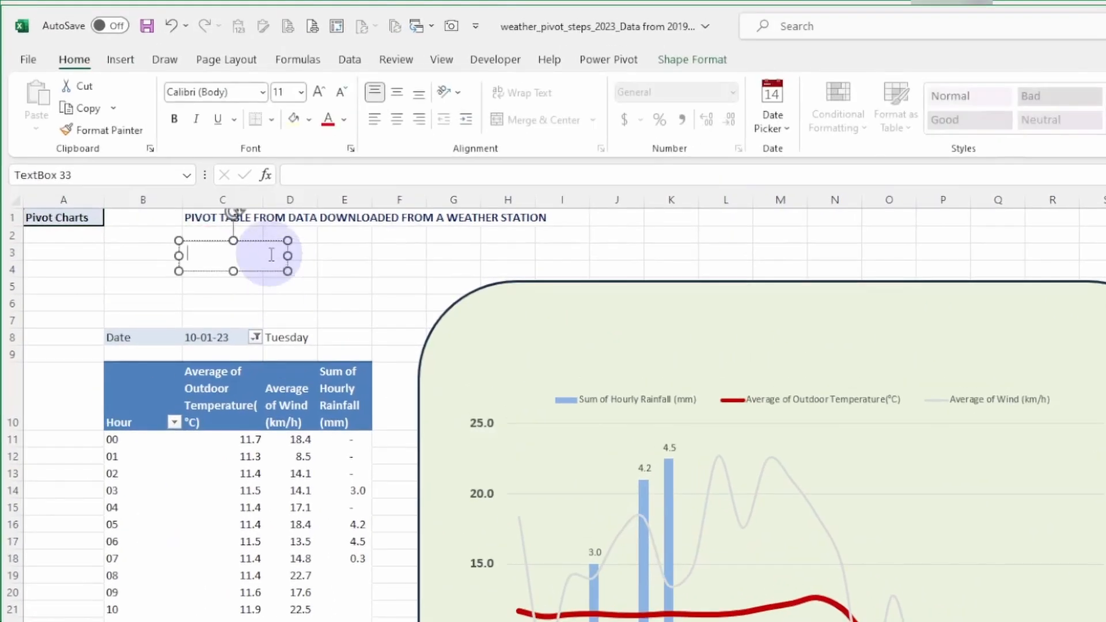
click(262, 241)
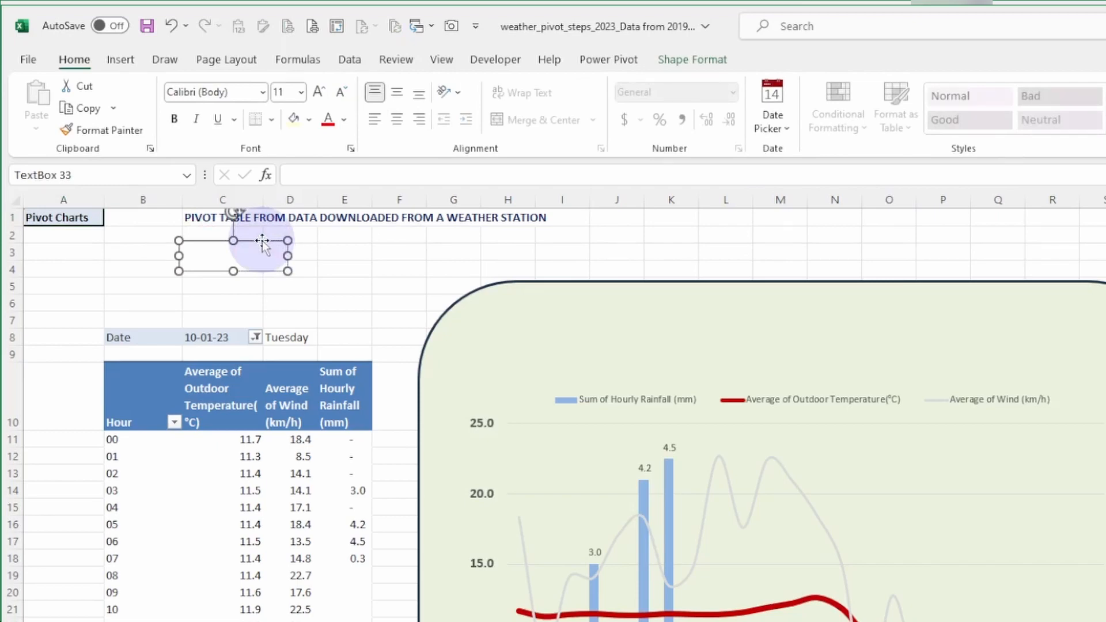
key(ctrl+c)
key(ctrl+v)
key(ctrl+v)
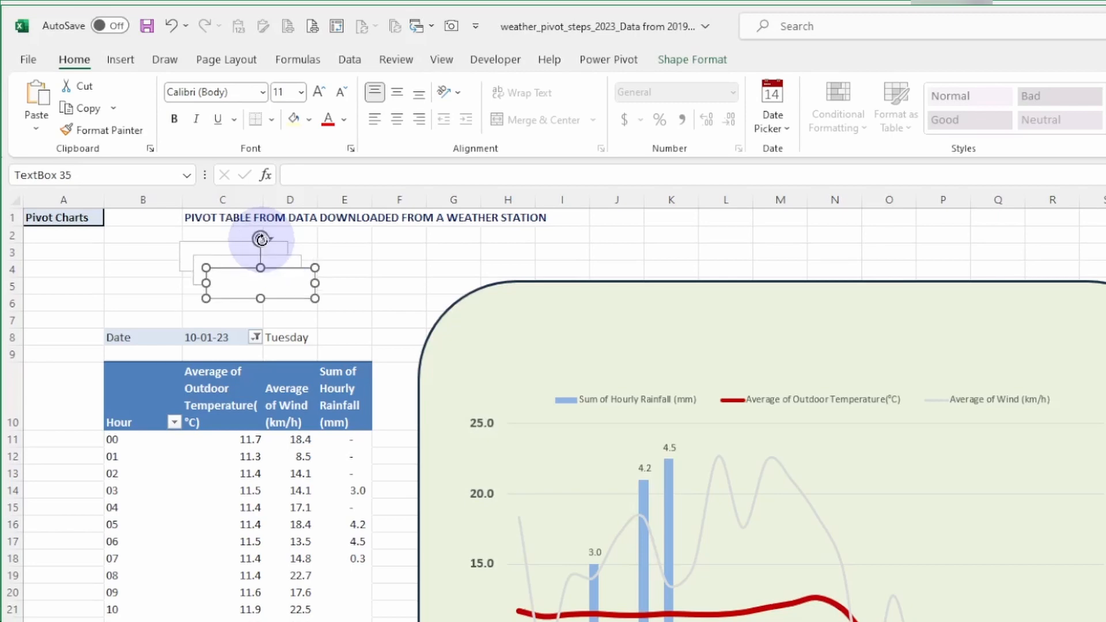
Enter "Date:" in the frontmost text box and move it above the rounded rectangle's upper-left corner
click(278, 277)
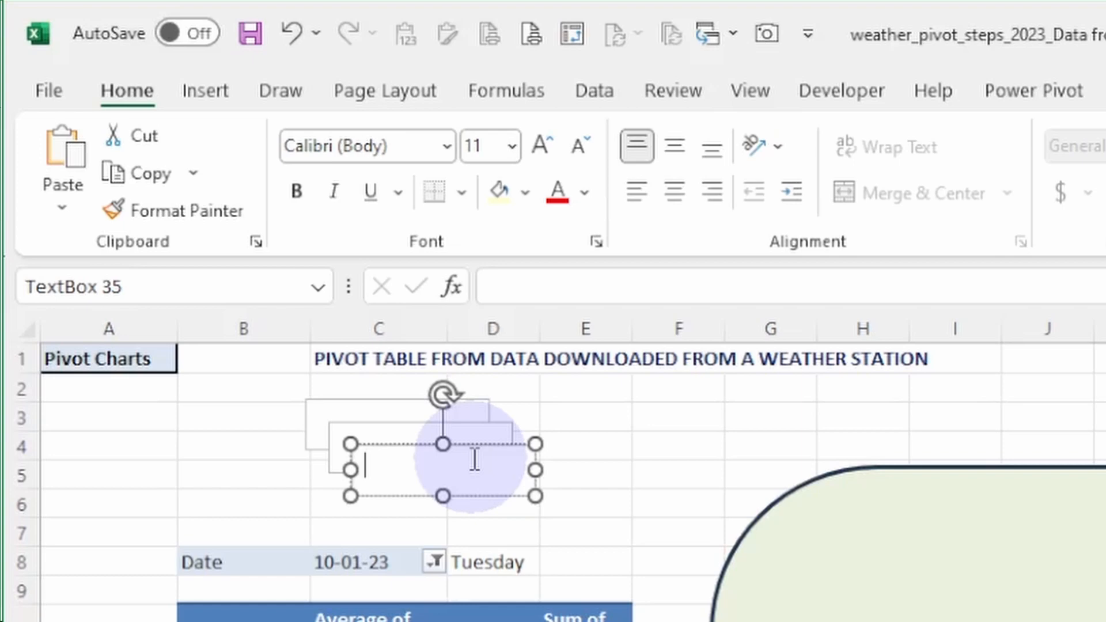
text(Date:)
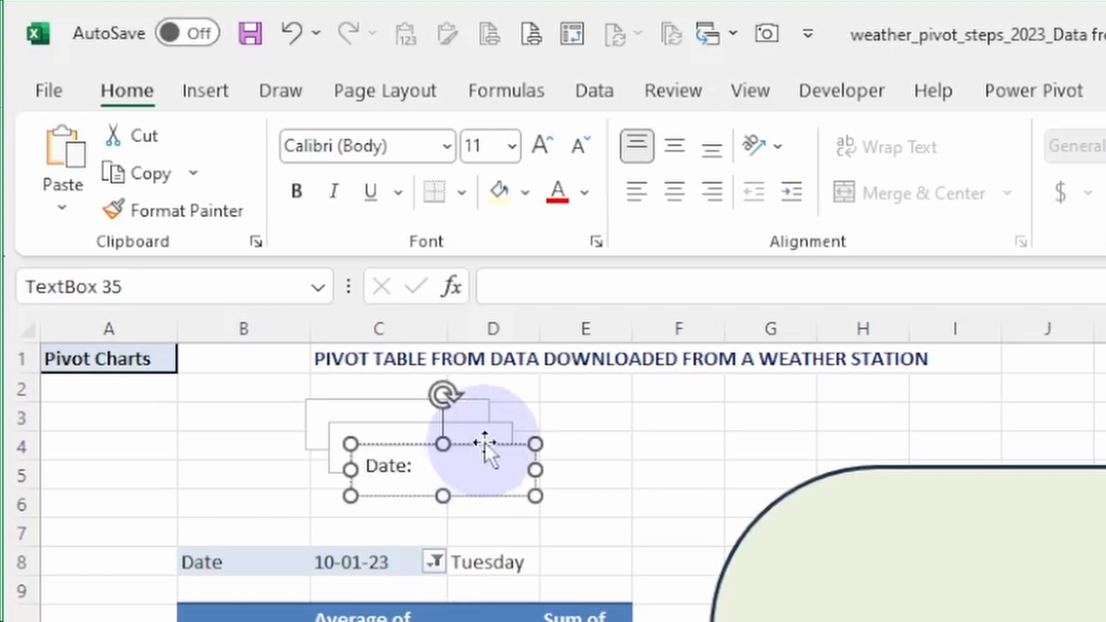
drag(485, 444, 790, 412)
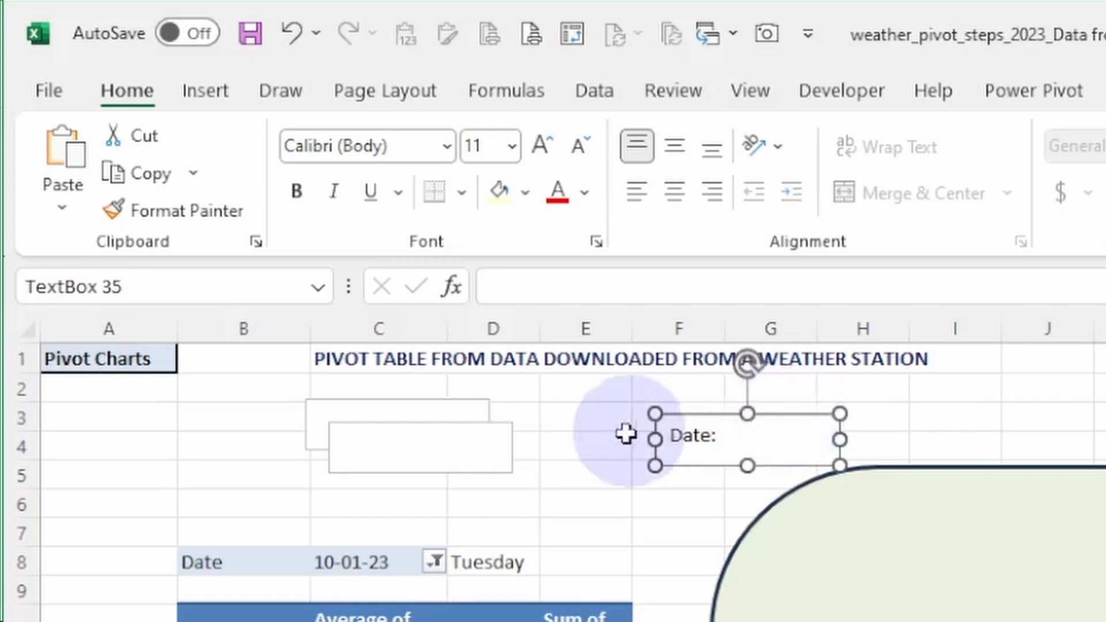
Link the second text box to the pivot filter date with =C8 and place it beside the "Date:" box
click(417, 454)
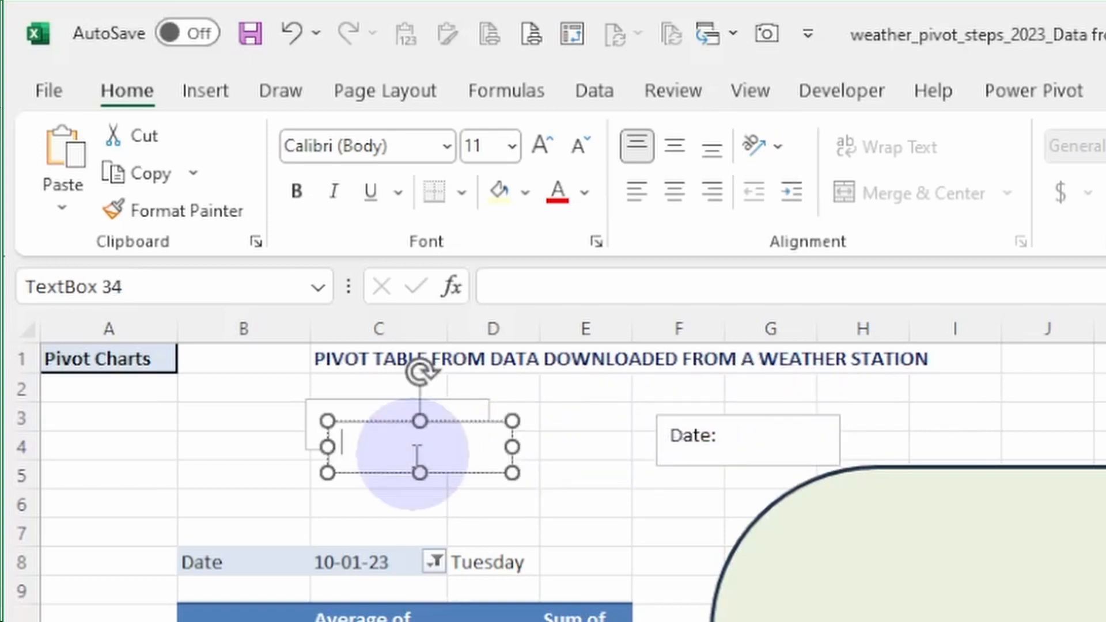
click(506, 287)
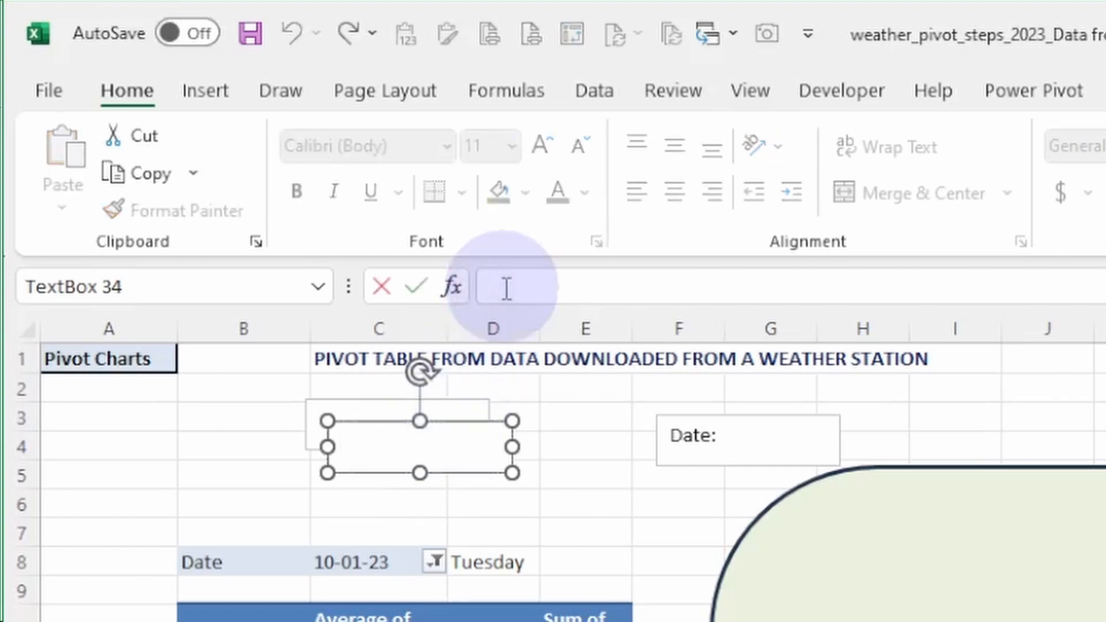
text(=C8)
key(Return)
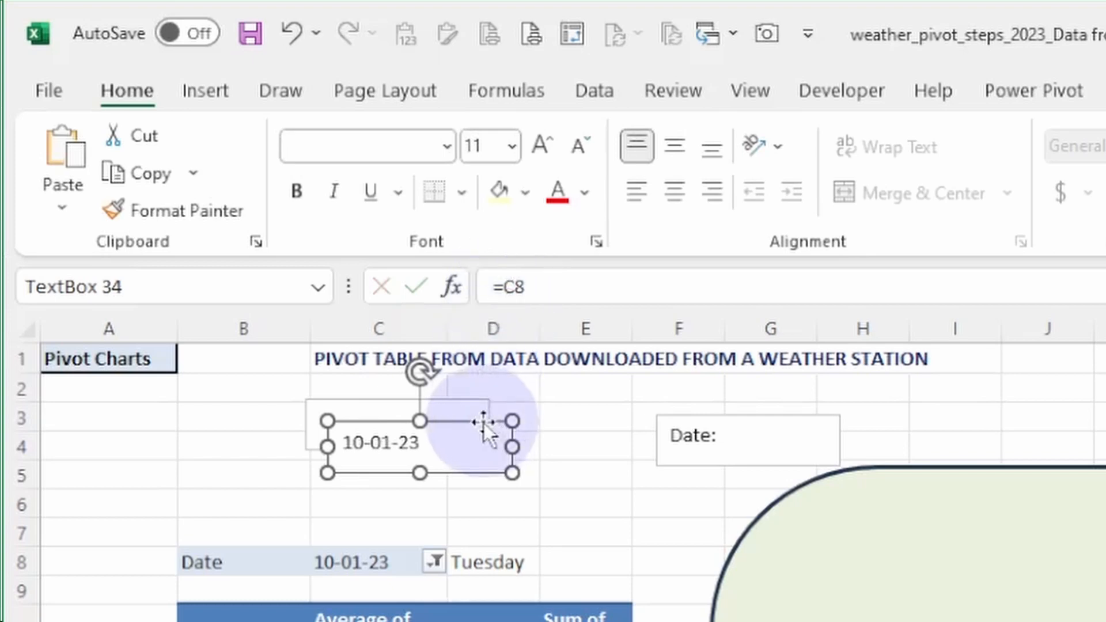
drag(493, 420, 1021, 396)
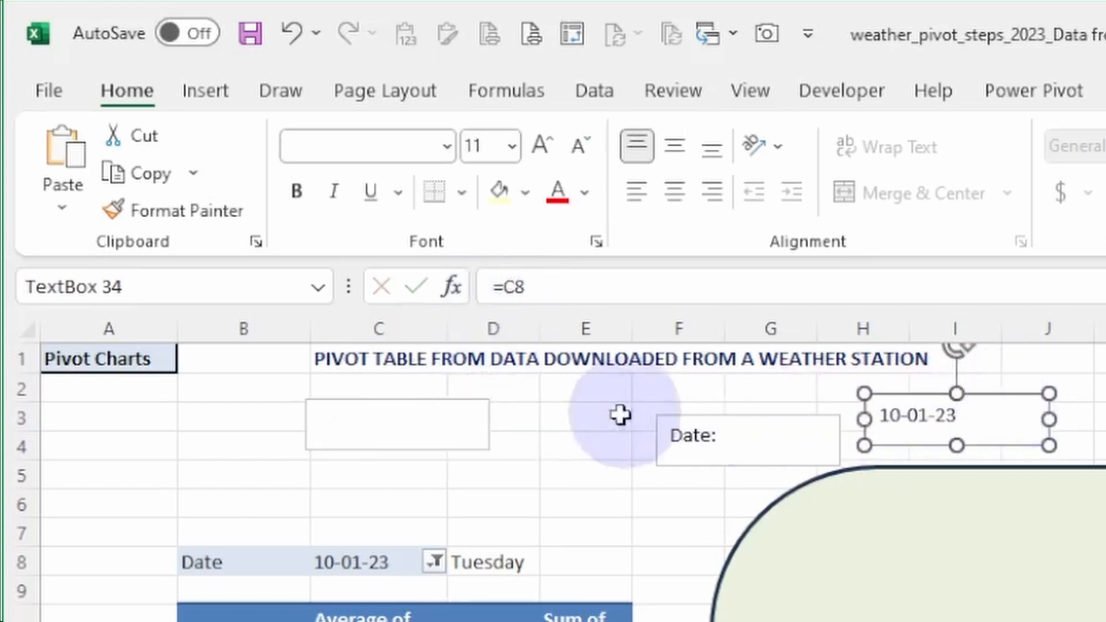
Link the remaining text box to the weekday name with =D8 and place it to the right of the date box
click(454, 425)
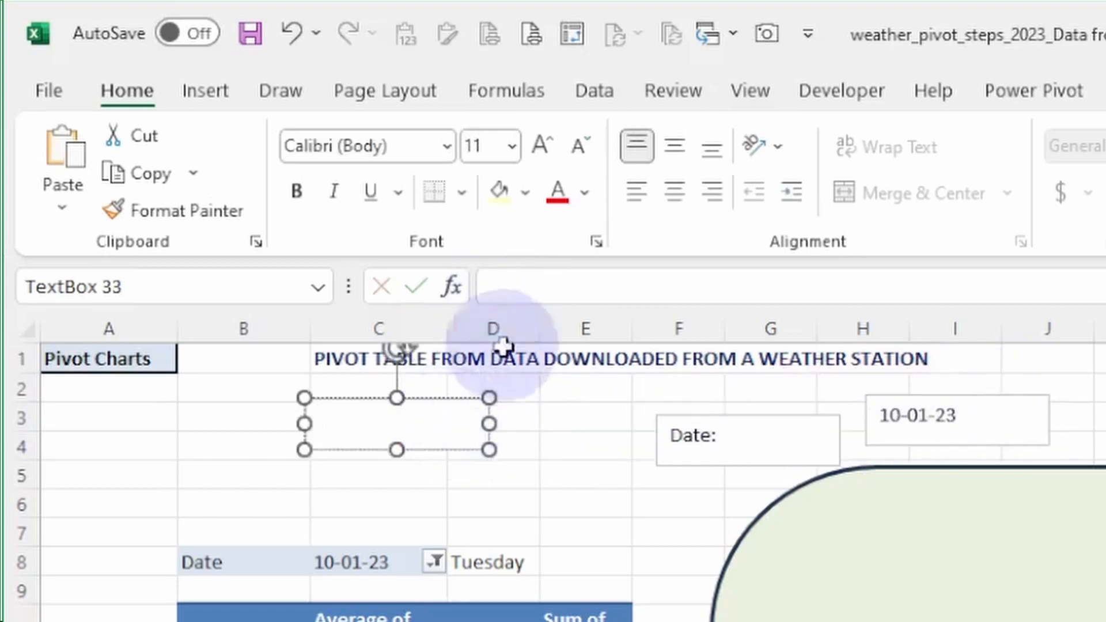
click(499, 288)
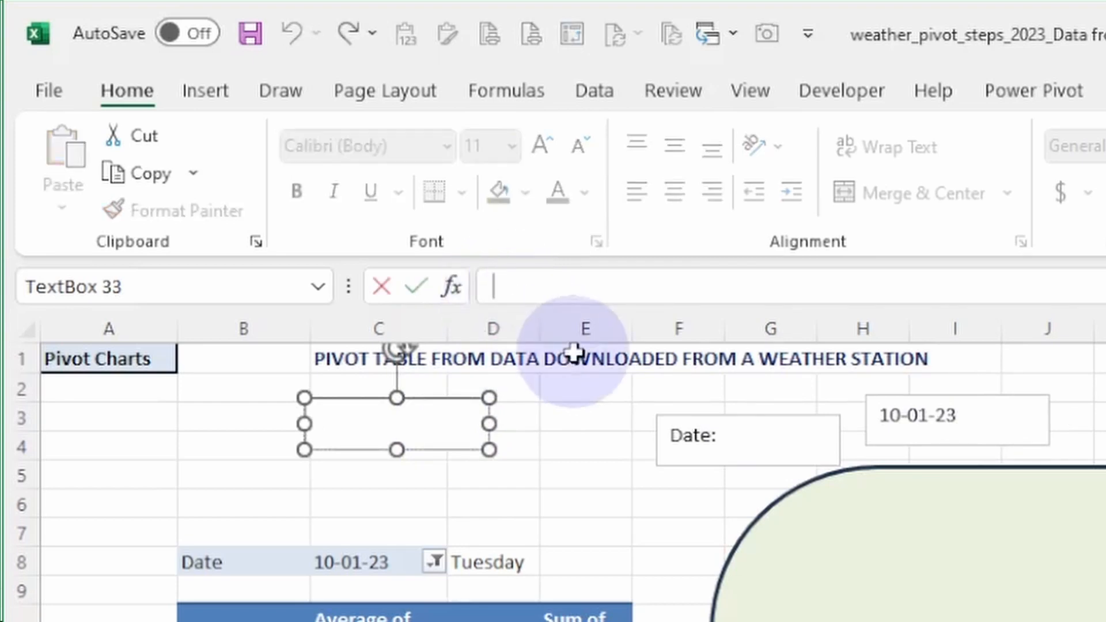
text(=d8)
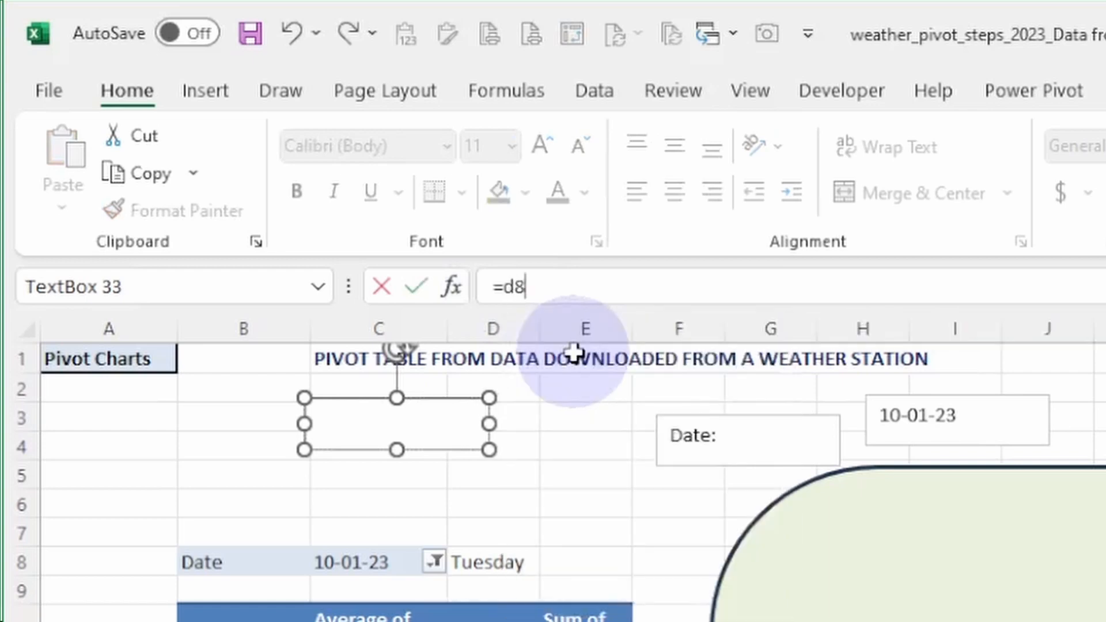
key(Return)
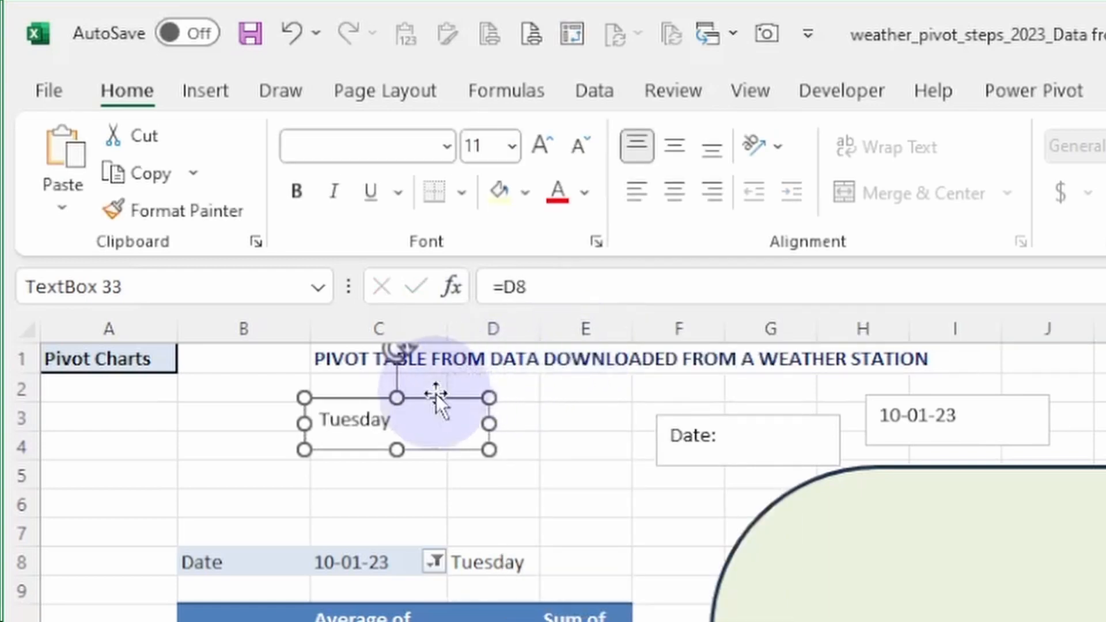
drag(437, 394, 1105, 378)
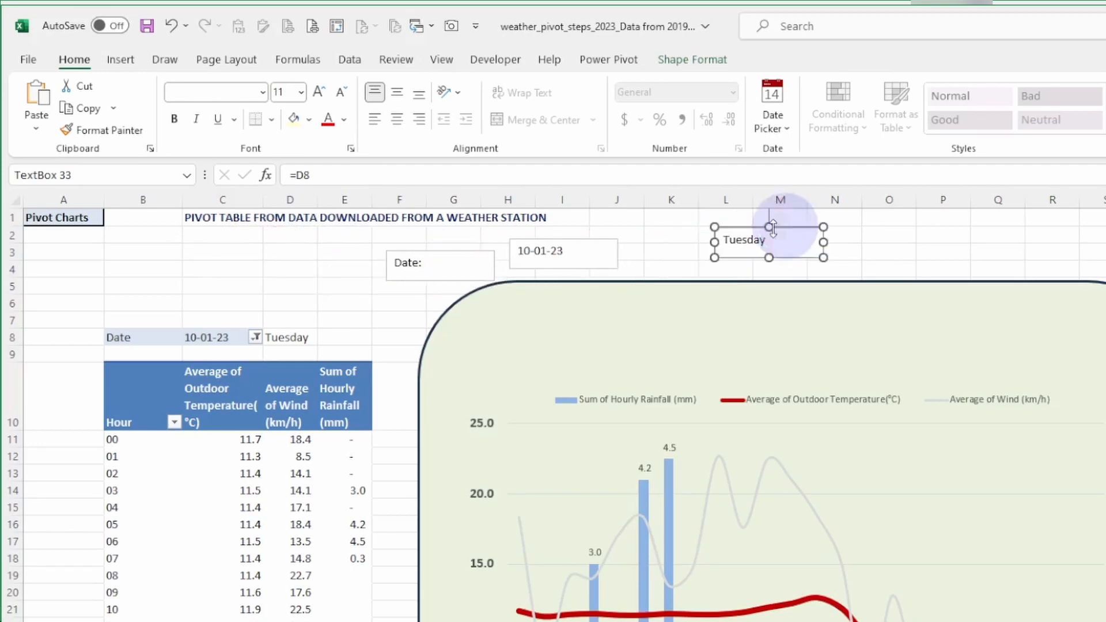
Move the linked date box and the "Date:" box closer to the weekday box, forming a row above the rounded rectangle
click(607, 238)
drag(607, 238, 673, 225)
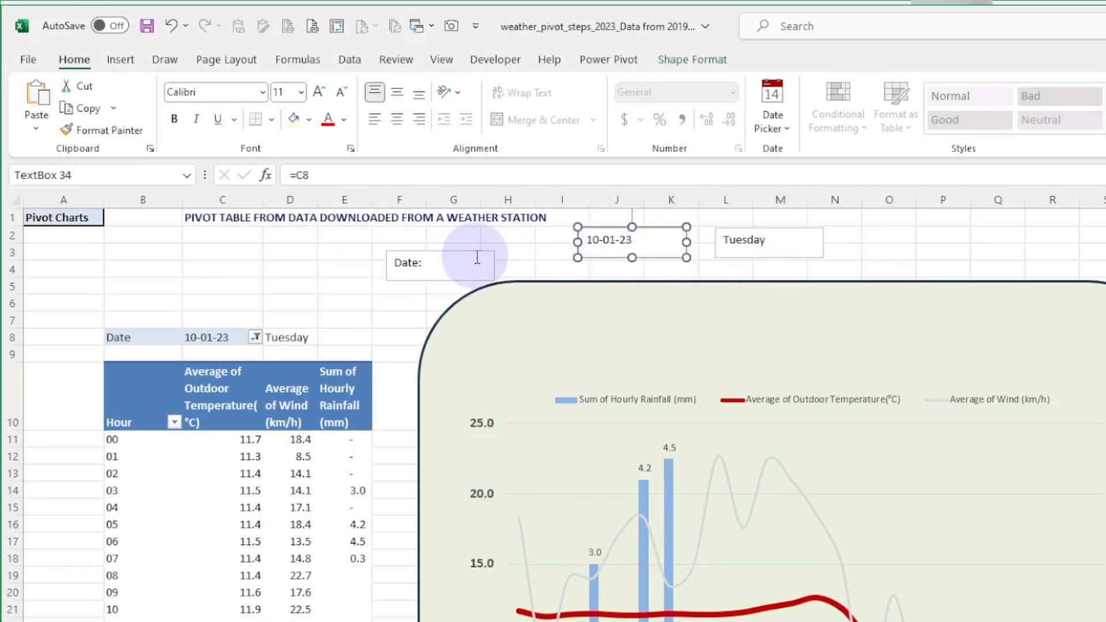
drag(482, 252, 527, 235)
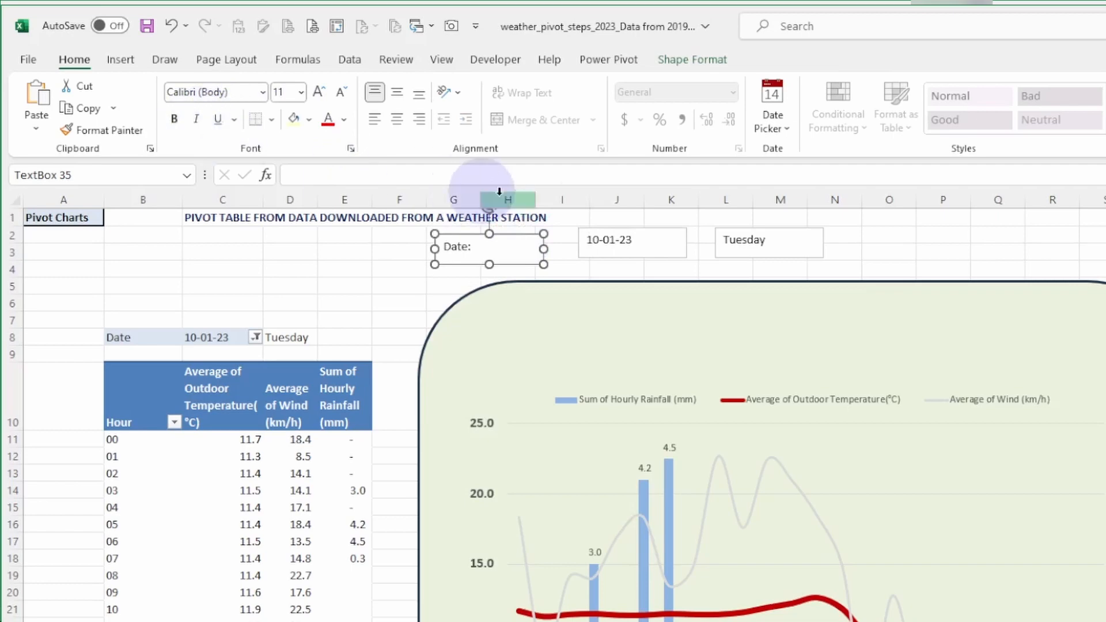
Format the text in all three text boxes as bold with font size 14
shift+click(630, 242)
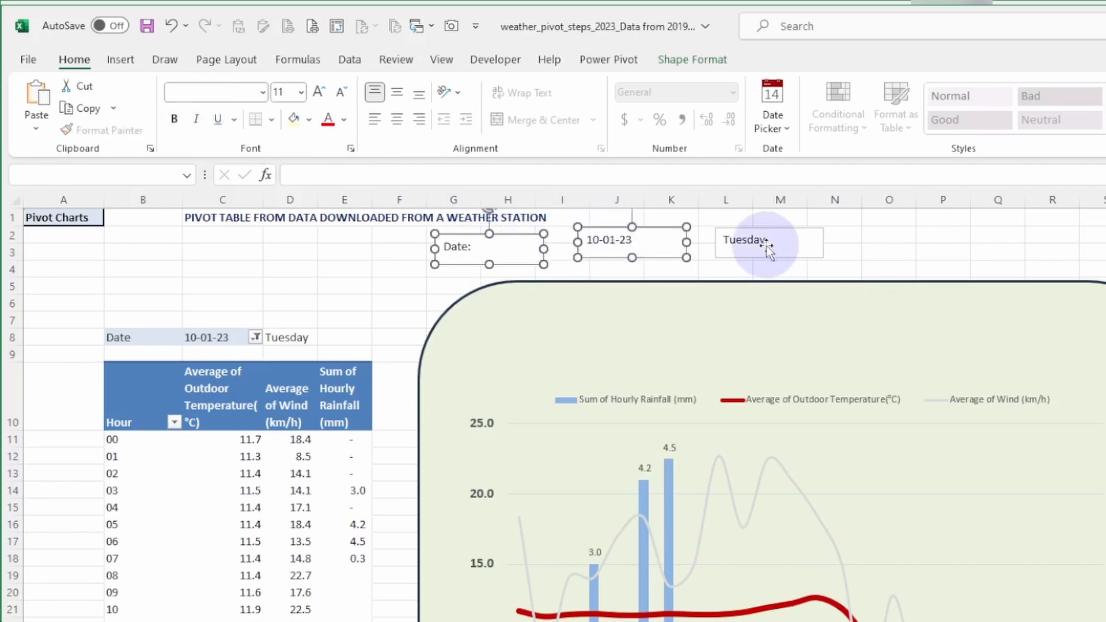
shift+click(765, 244)
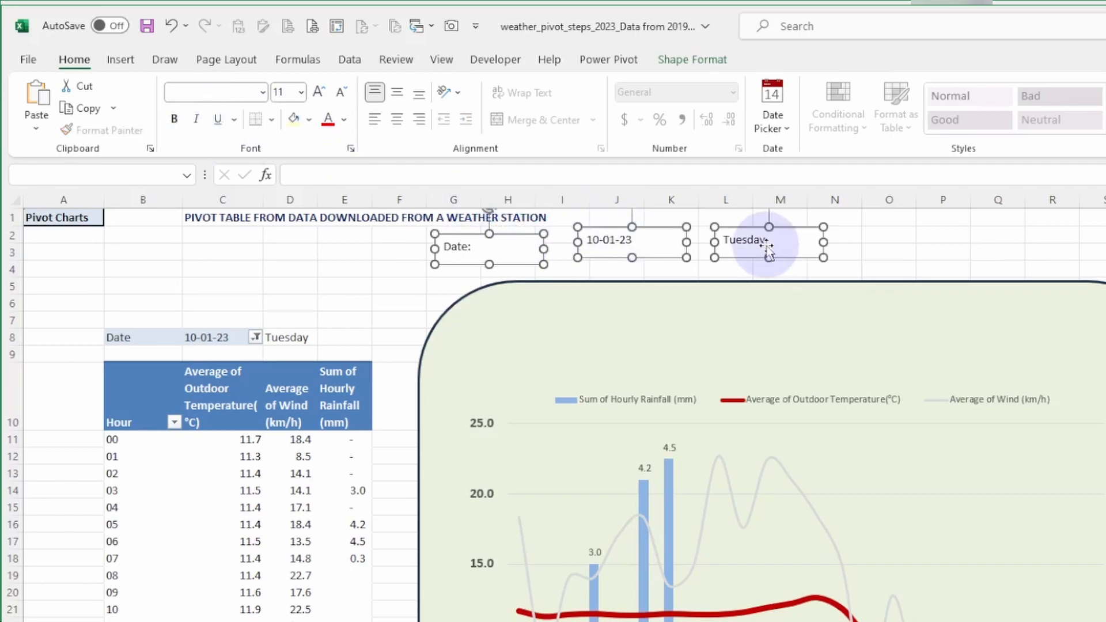
click(168, 117)
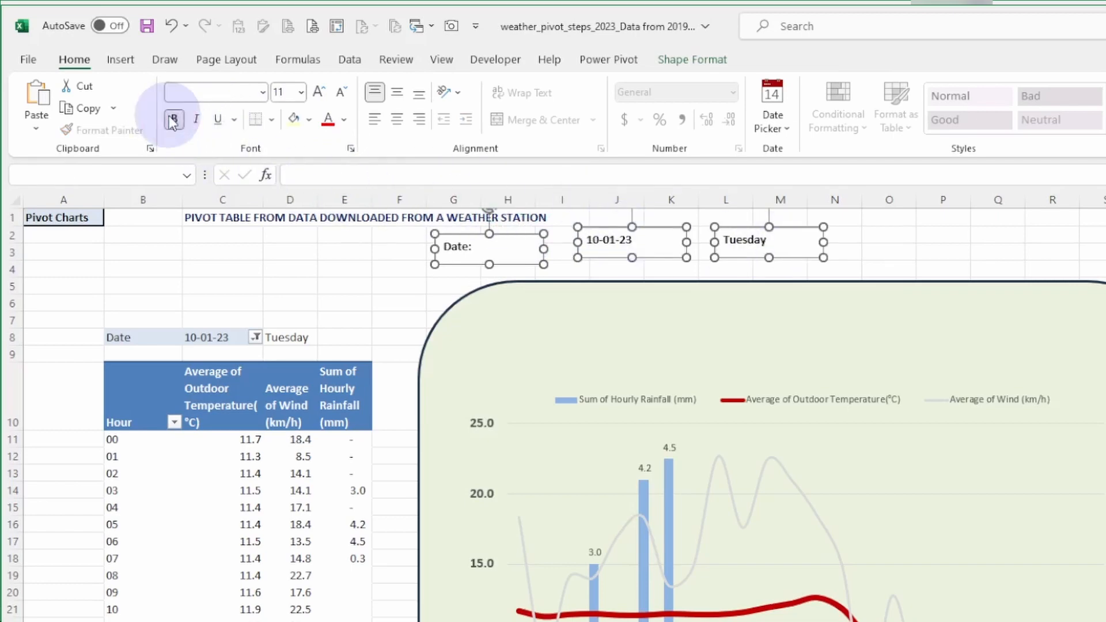
click(300, 92)
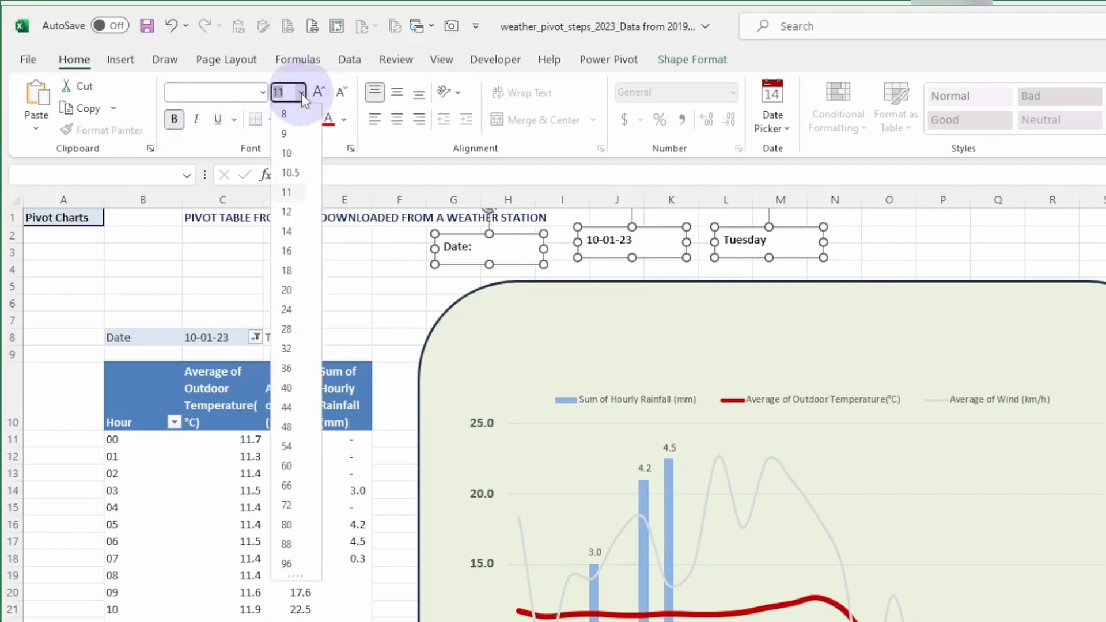
click(294, 232)
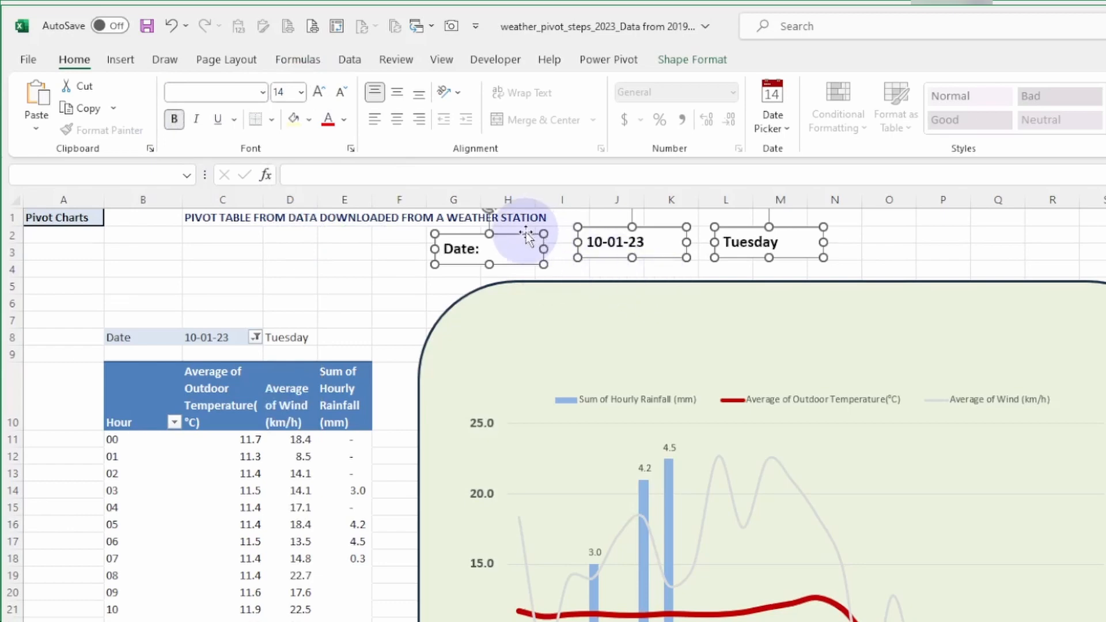
Move the three text boxes together inside the rounded rectangle above the chart legend and narrow them
drag(529, 236, 573, 326)
click(566, 333)
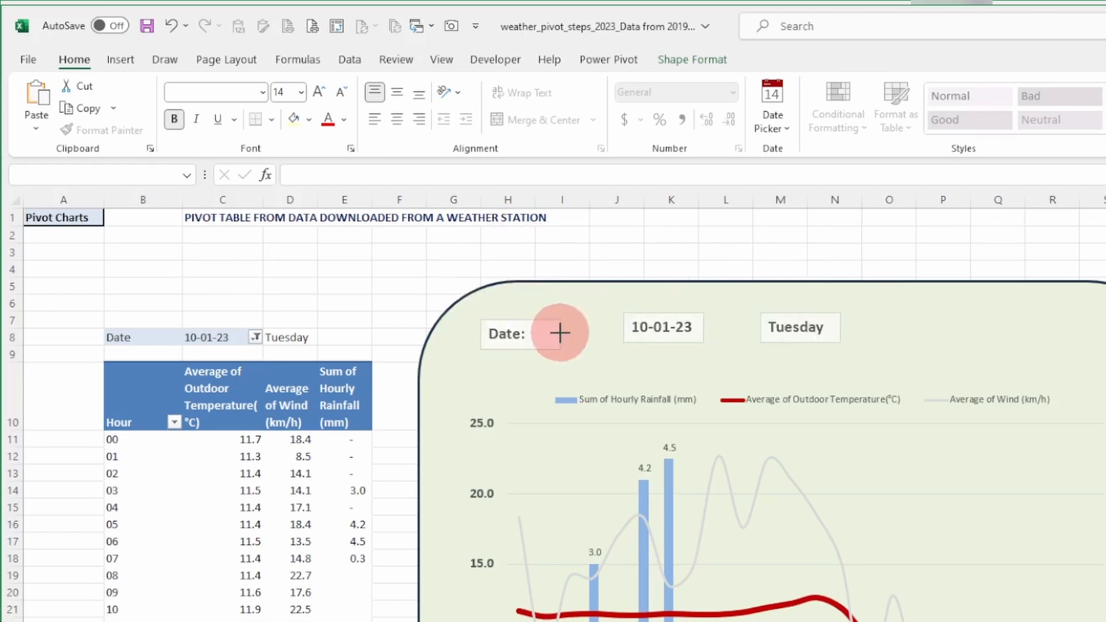
click(560, 333)
click(564, 333)
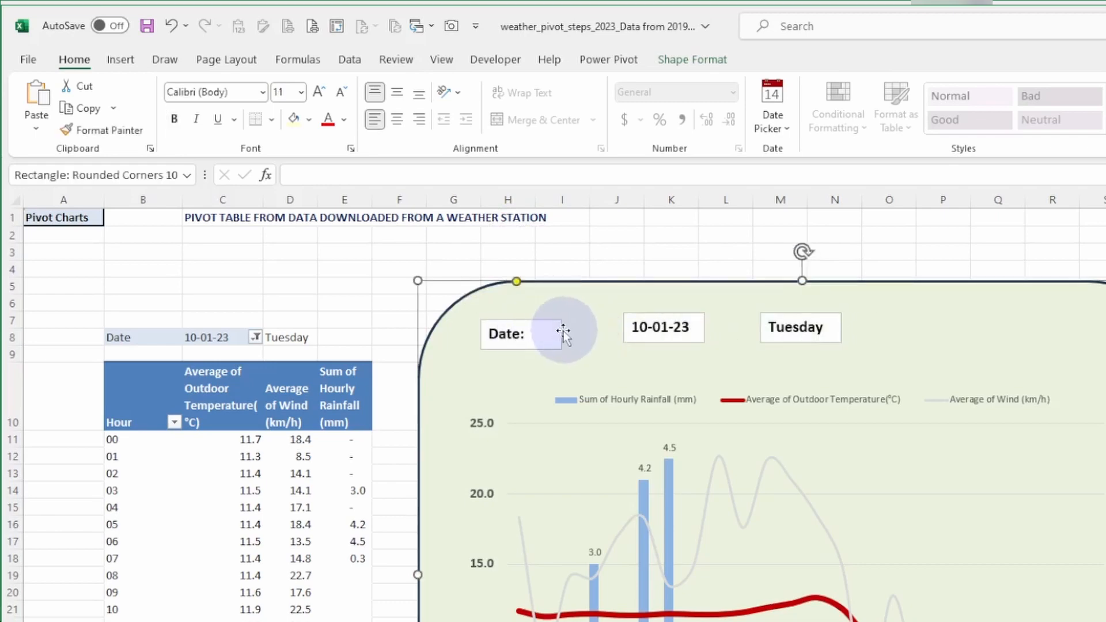
Narrow the "Date:" box to fit its text and place the linked date box directly beside it
click(541, 333)
drag(562, 334, 543, 334)
click(668, 326)
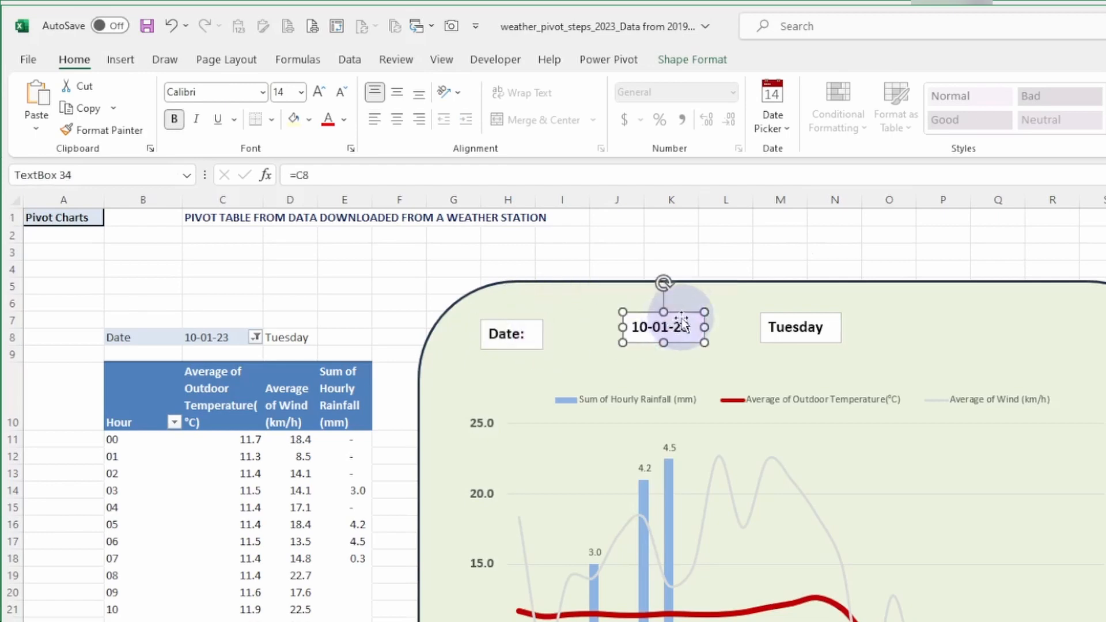
drag(682, 322, 607, 320)
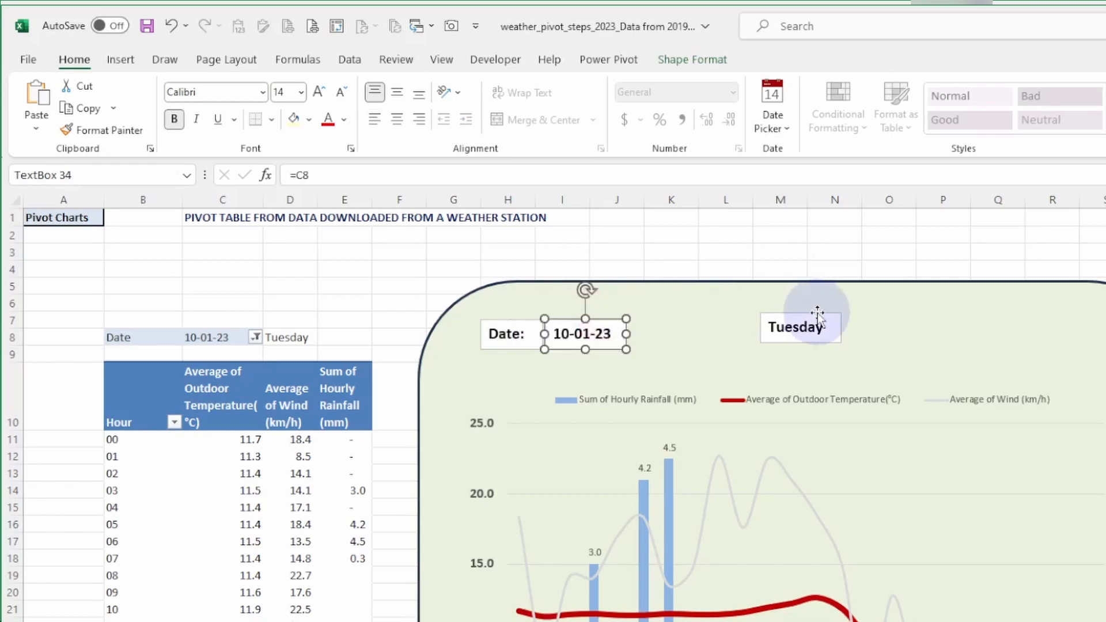
Place the weekday box directly after the date box and widen it slightly
click(818, 312)
drag(819, 311, 725, 333)
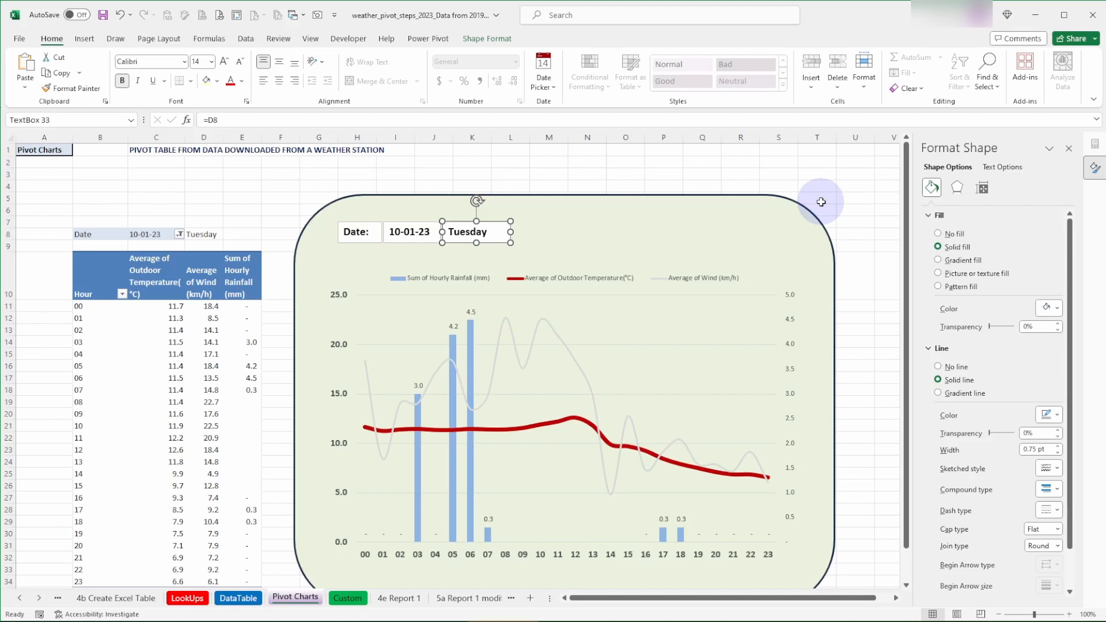
key(Left)
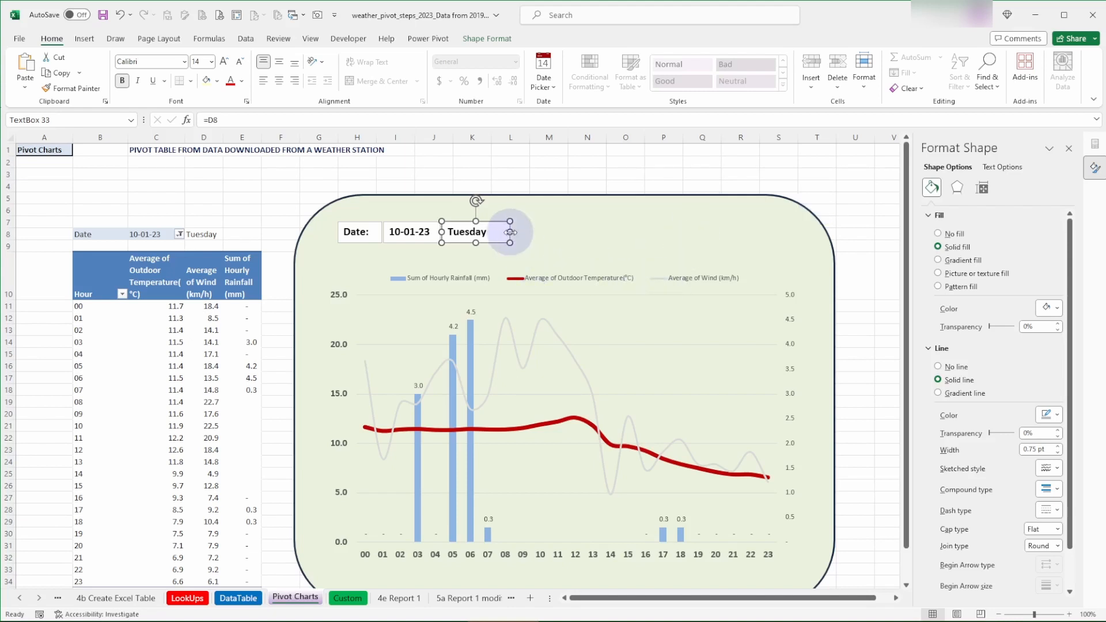
drag(510, 232, 516, 232)
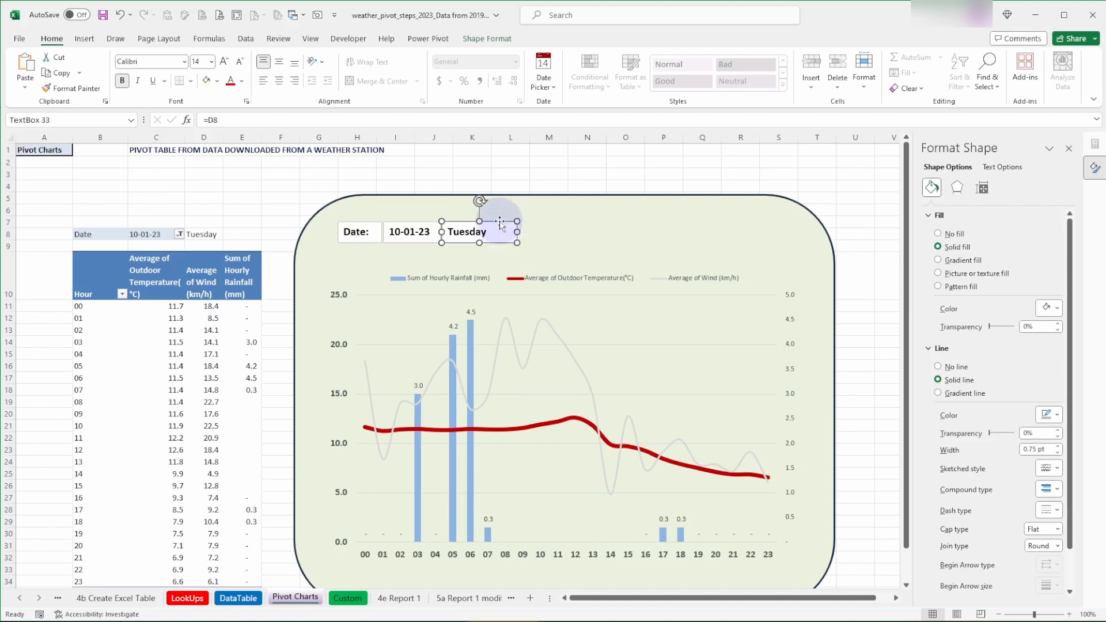
Remove the fill and outline from all three text boxes and return to cell A1
ctrl+click(424, 228)
ctrl+click(371, 224)
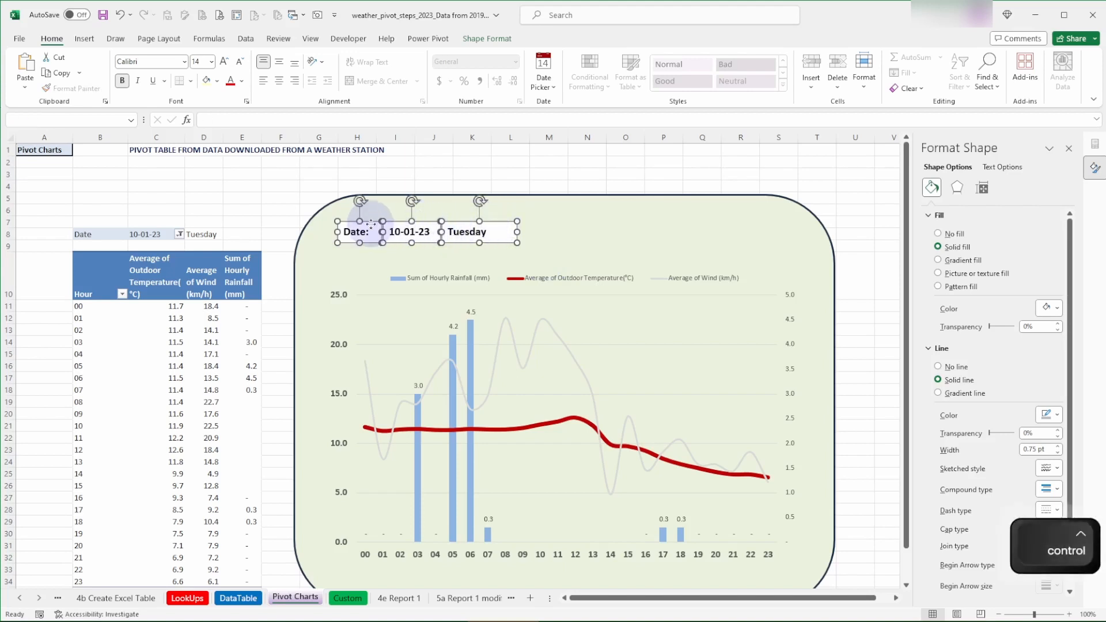
right_click(480, 225)
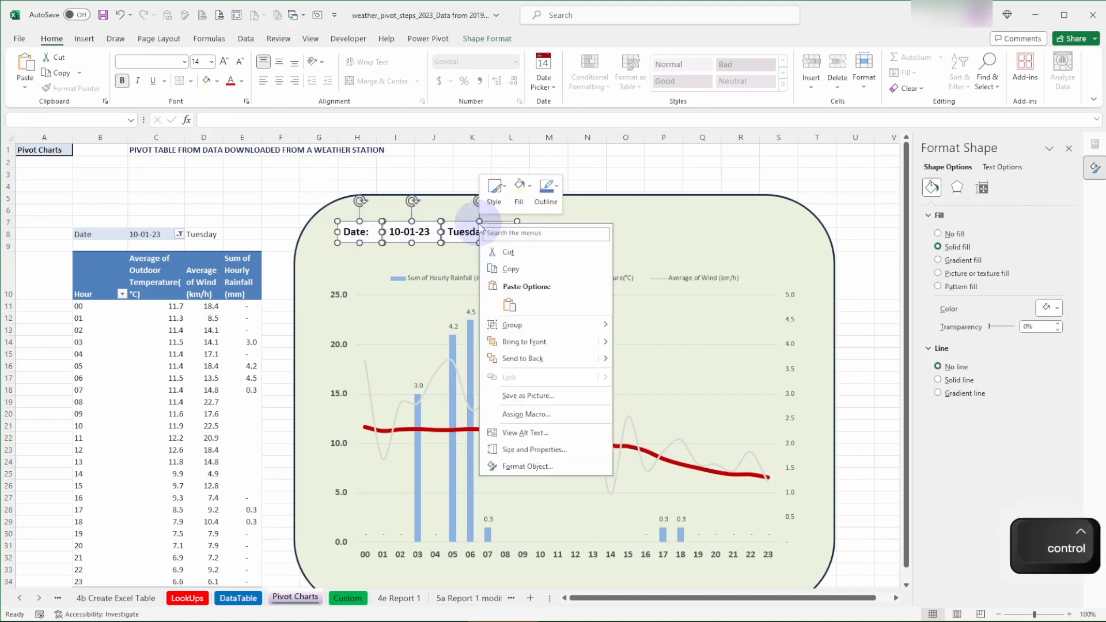
click(550, 465)
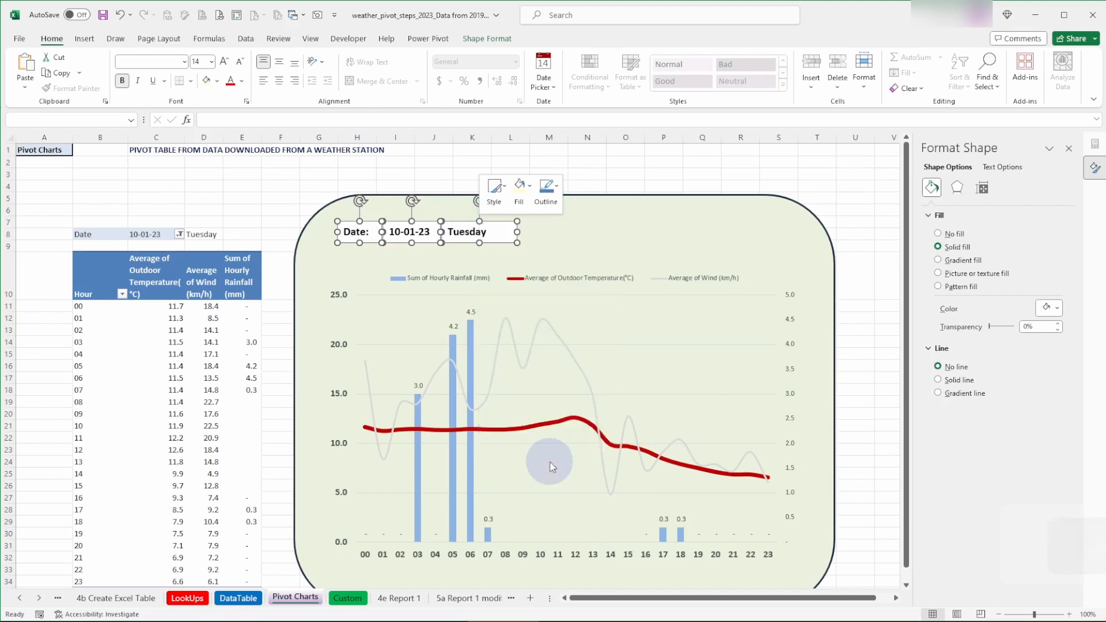
click(939, 234)
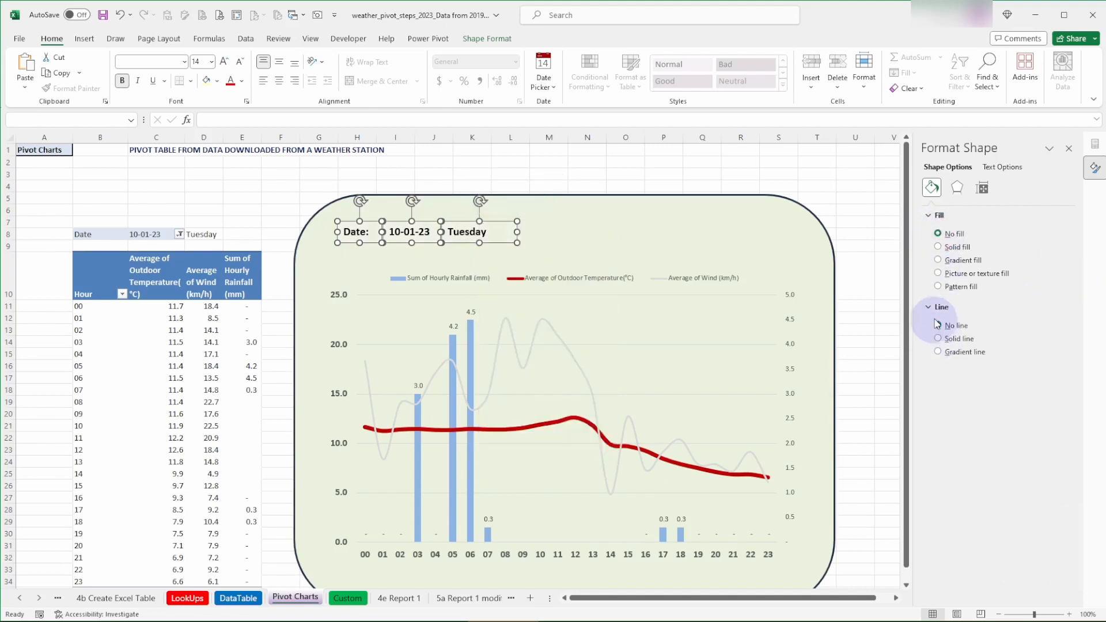
click(41, 149)
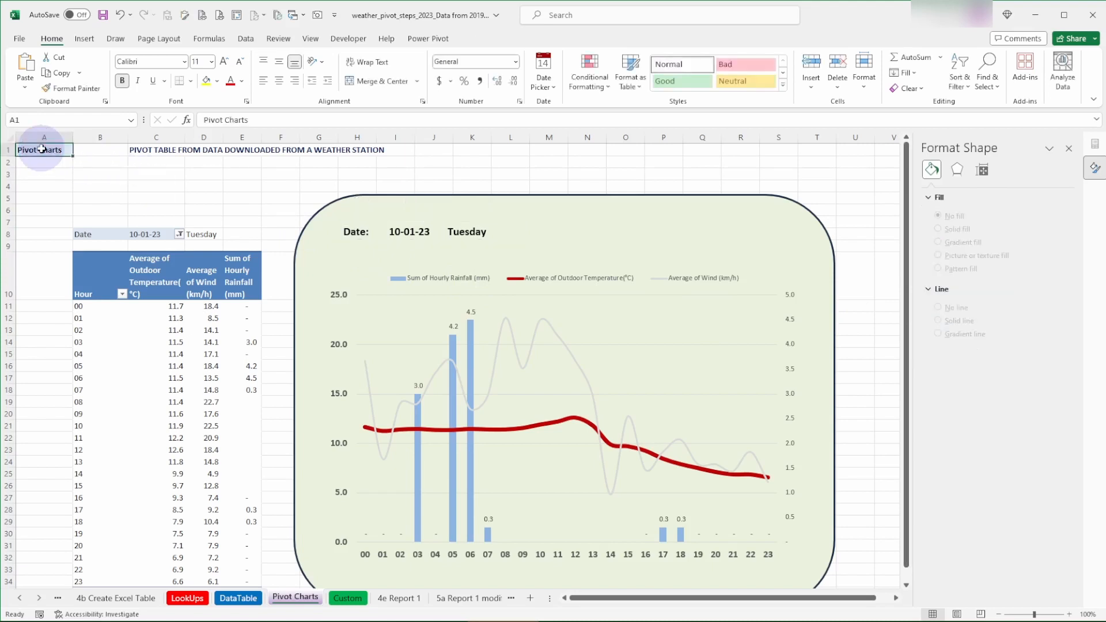